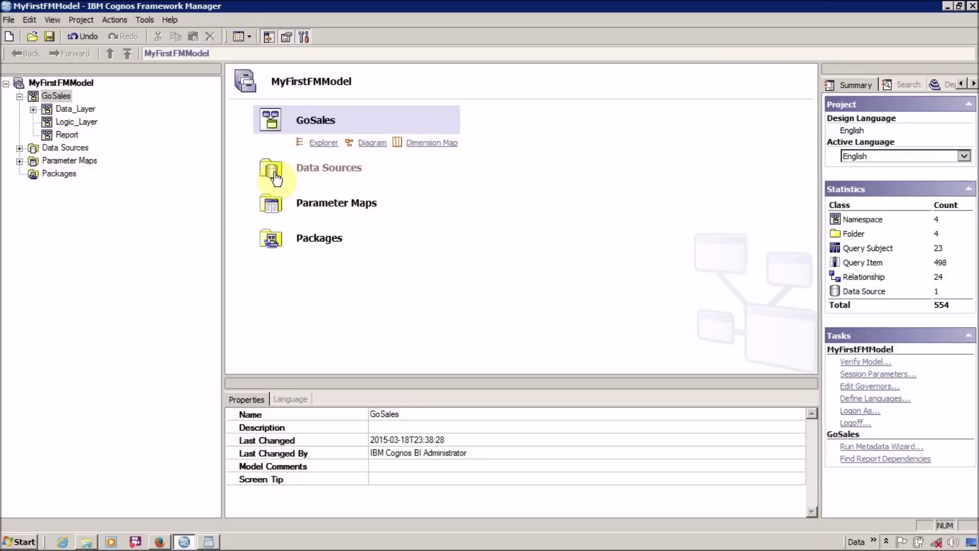
Examine the query subjects in the Sales, Product, Currency and Time folders of Data_Layer alongside the Logic_Layer namespace.
{"action": "left_click", "coordinate": [51, 121]}
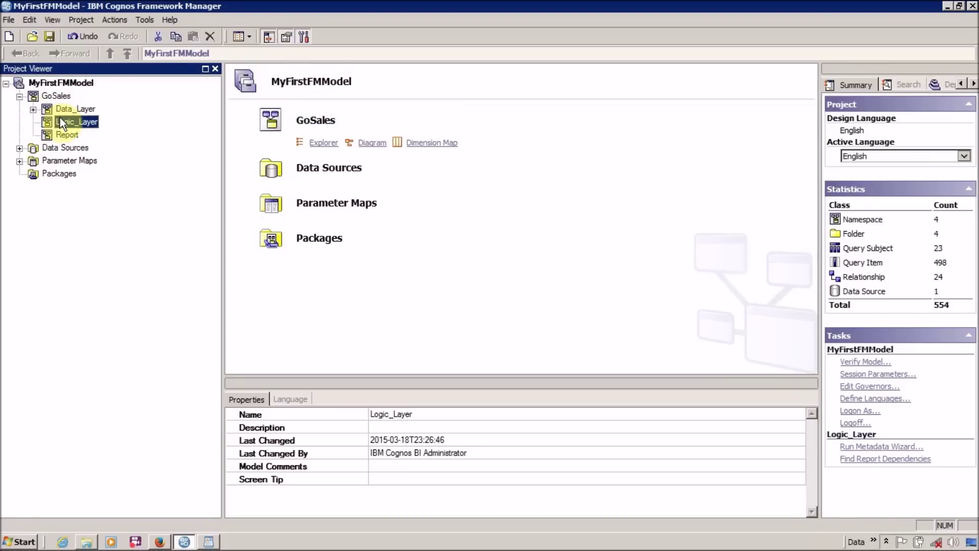
{"action": "left_click", "coordinate": [35, 109]}
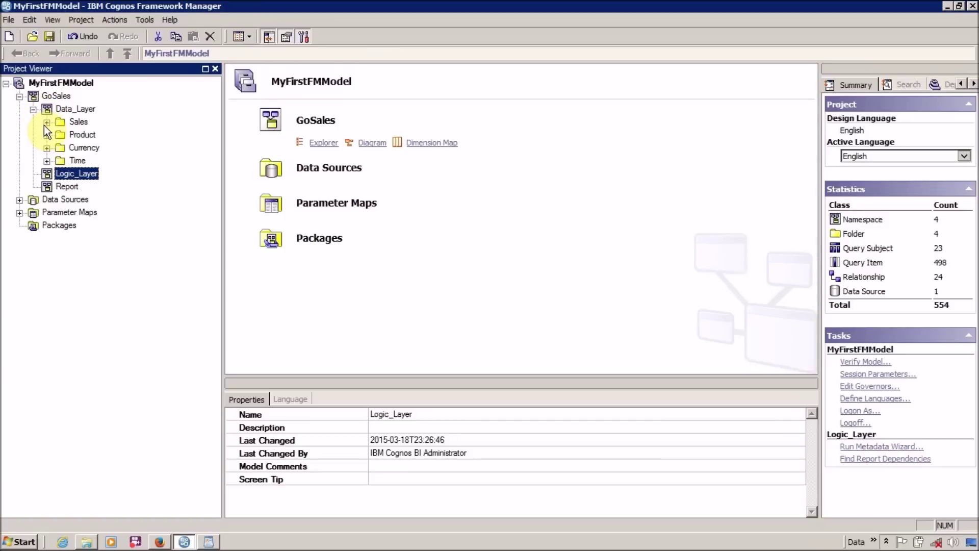
{"action": "left_click", "coordinate": [46, 122]}
{"action": "left_click", "coordinate": [46, 239]}
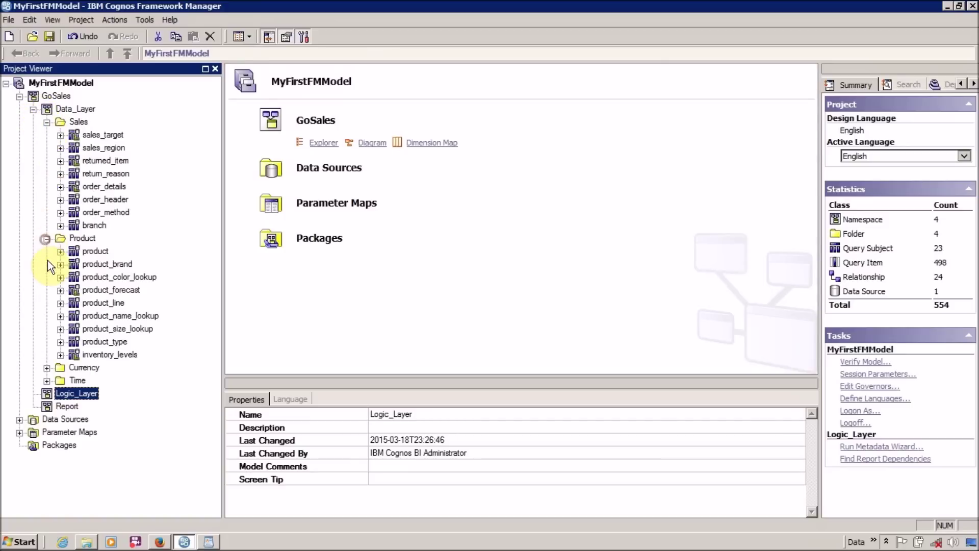
{"action": "left_click", "coordinate": [46, 367]}
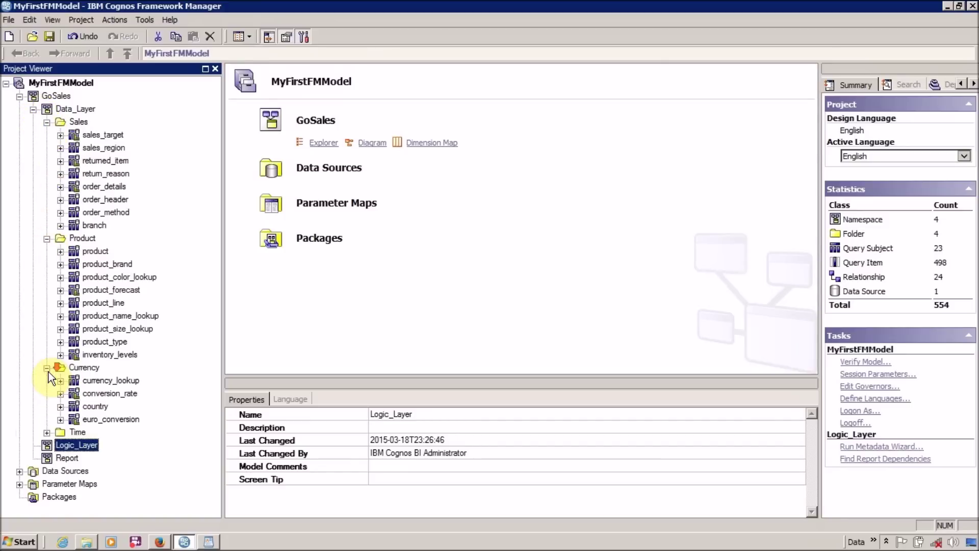
{"action": "left_click", "coordinate": [46, 433]}
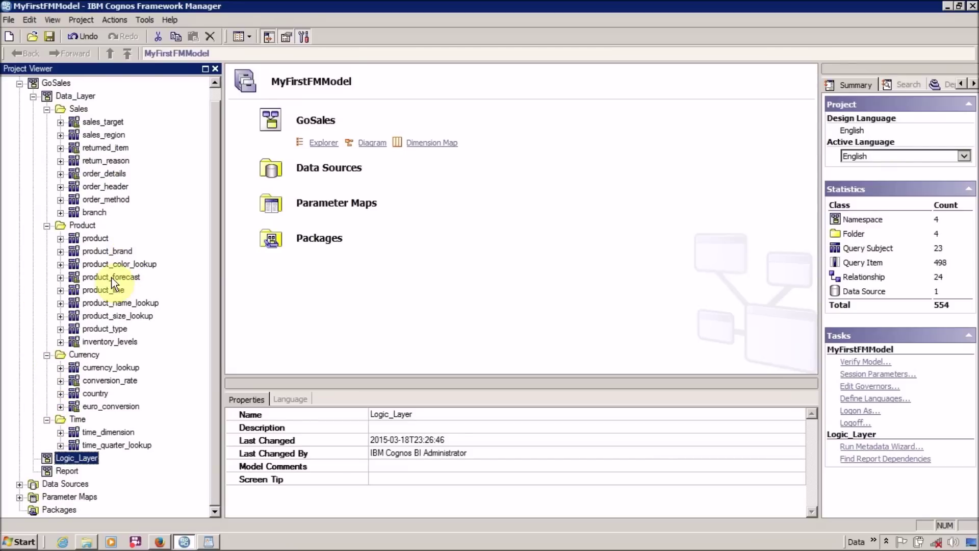
{"action": "left_click", "coordinate": [87, 238]}
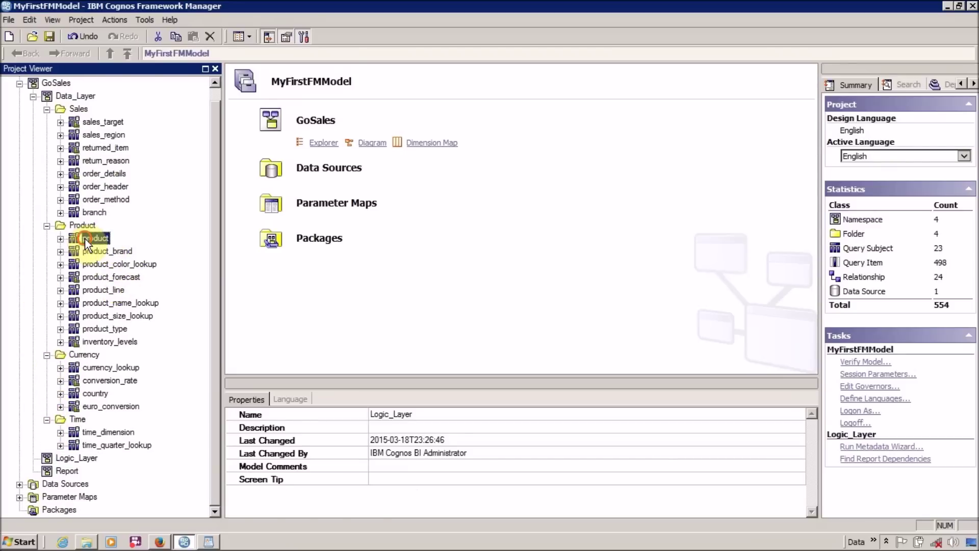
{"action": "left_click", "coordinate": [105, 253], "text": "ctrl"}
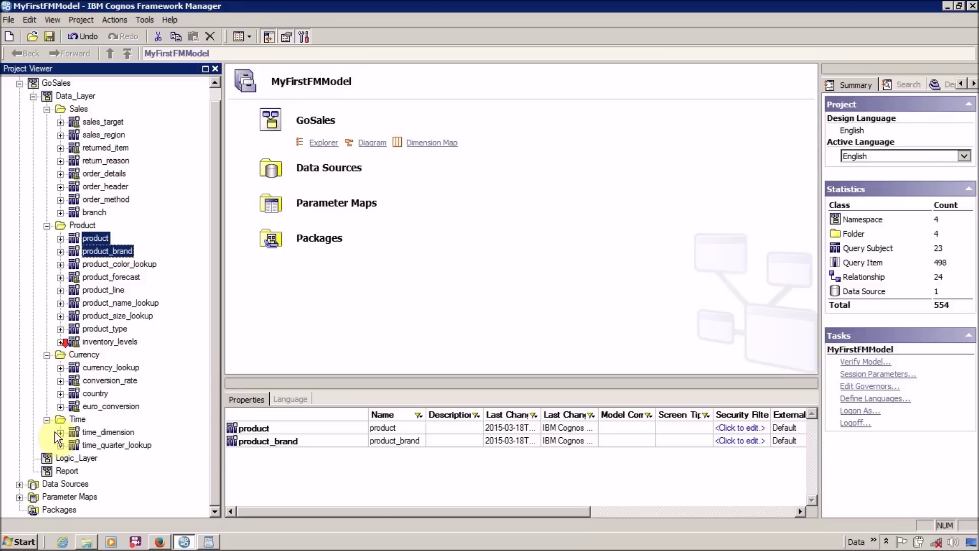
{"action": "left_click", "coordinate": [70, 457]}
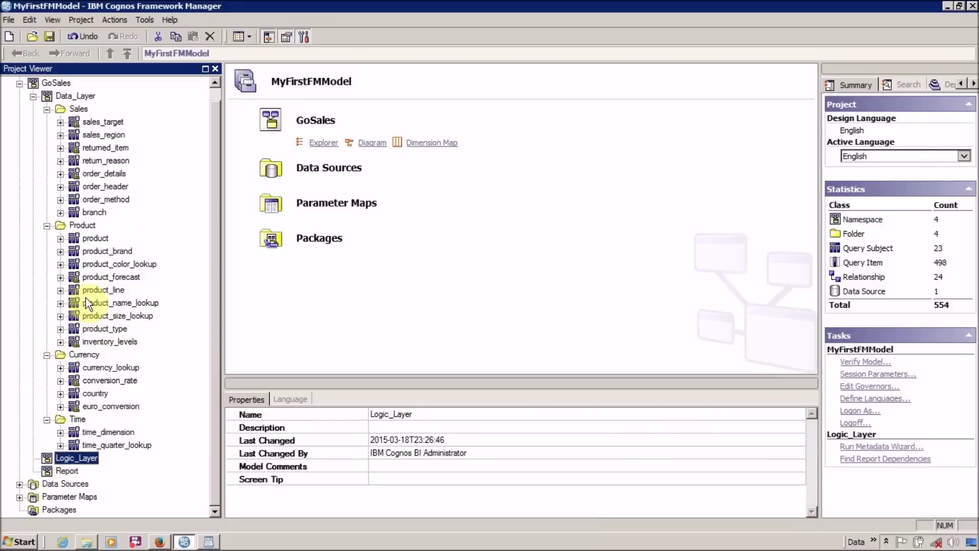
{"action": "scroll", "coordinate": [85, 298], "scroll_direction": "up", "scroll_amount": 1}
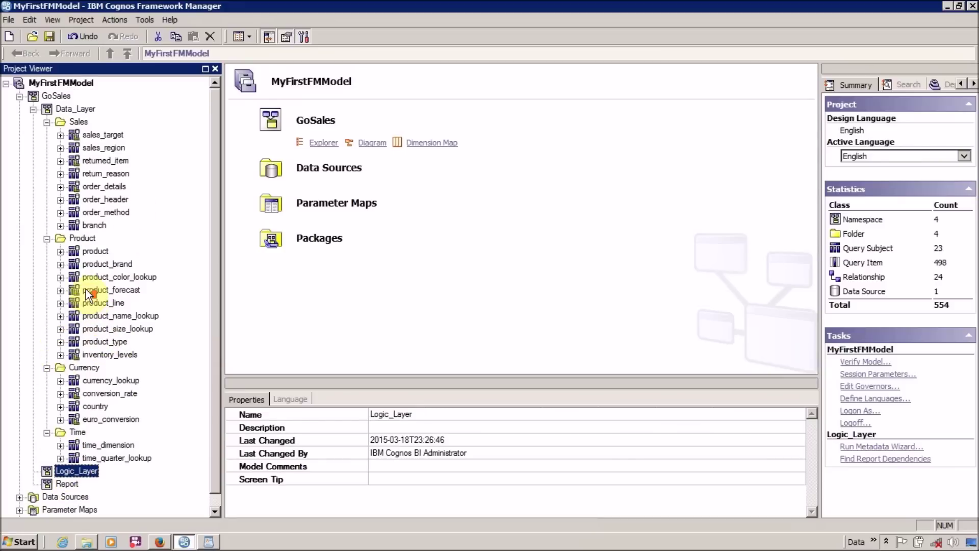
Collapse the Sales, Product, Currency and Time folders under the Data_Layer namespace.
{"action": "left_click", "coordinate": [33, 109]}
{"action": "left_click", "coordinate": [34, 110]}
{"action": "left_click", "coordinate": [46, 122]}
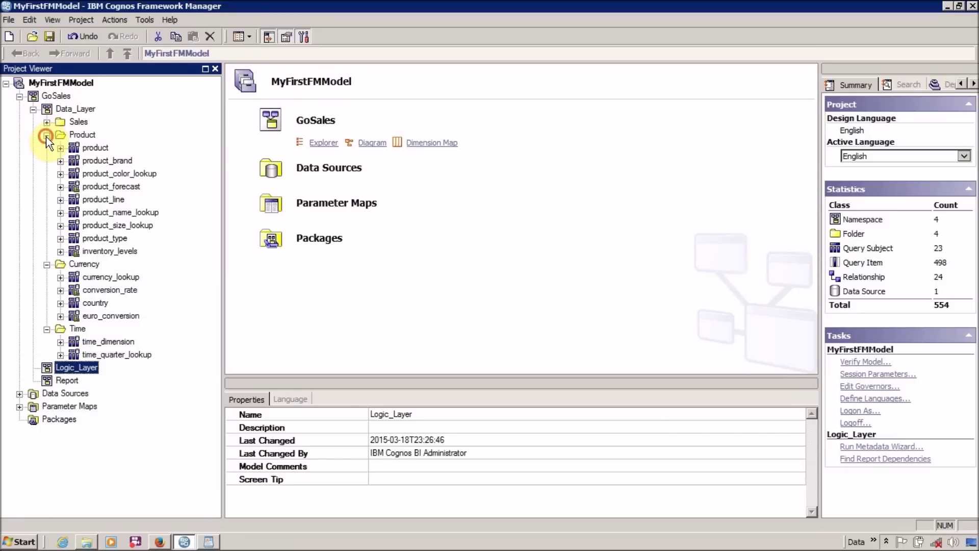
{"action": "left_click", "coordinate": [46, 135]}
{"action": "left_click", "coordinate": [47, 147]}
{"action": "left_click", "coordinate": [47, 161]}
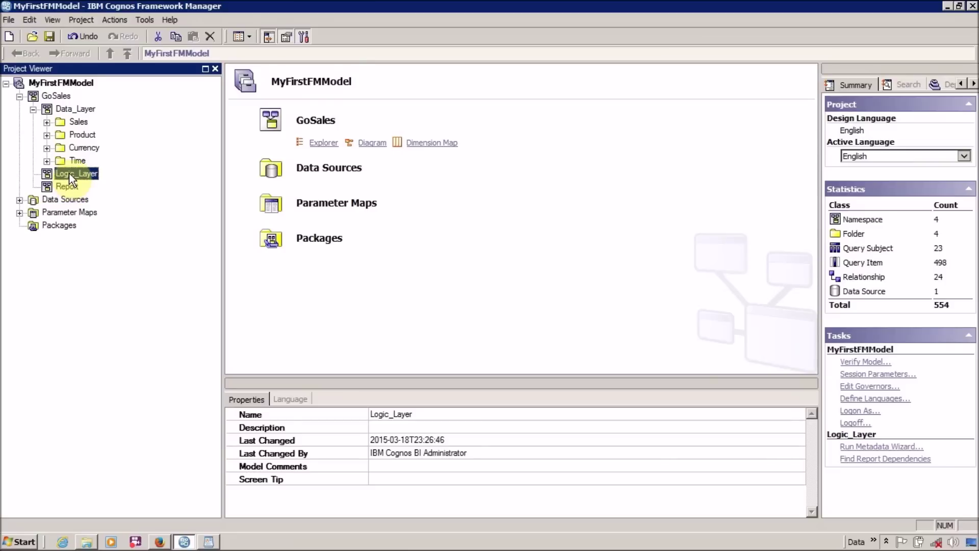
Create a new query subject named Product in the Logic_Layer namespace, based on existing model query subjects and items.
{"action": "right_click", "coordinate": [69, 176]}
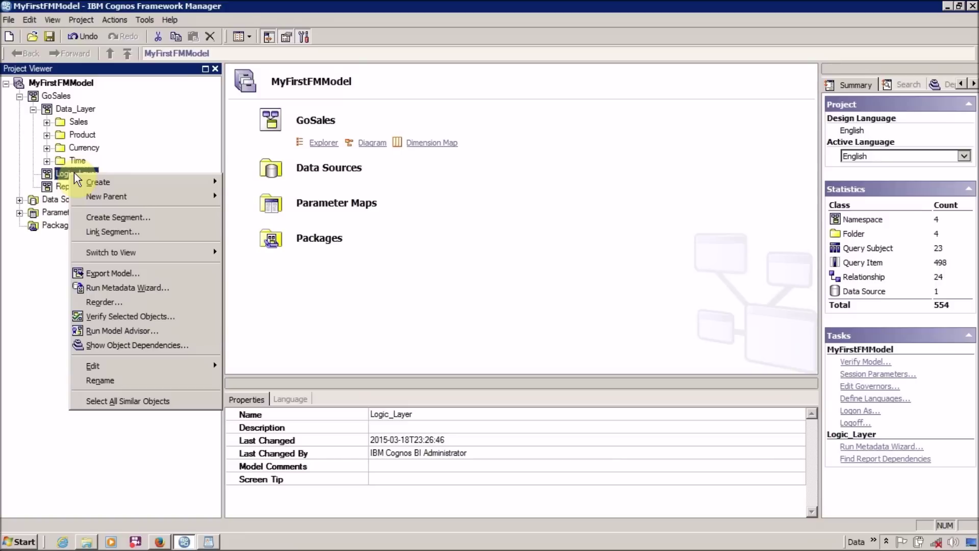
{"action": "mouse_move", "coordinate": [133, 182]}
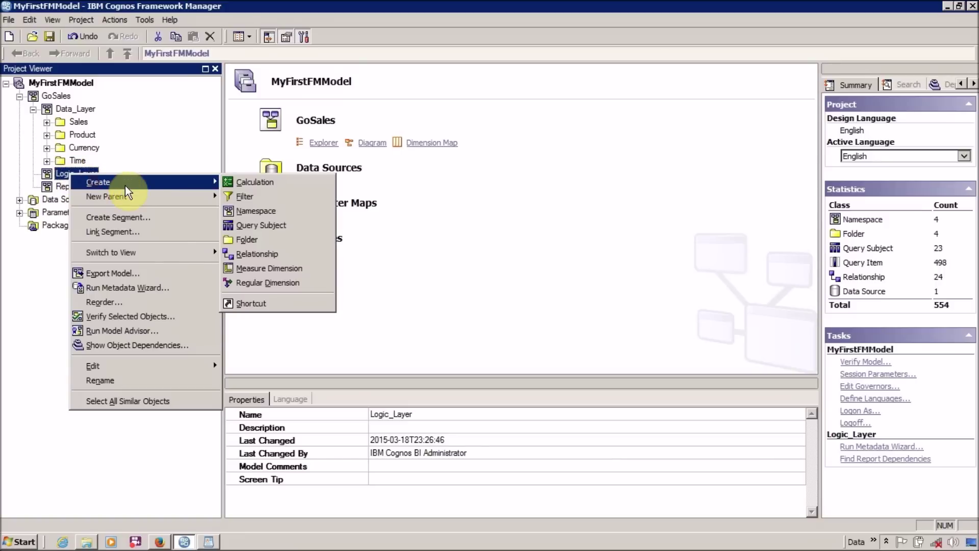
{"action": "left_click", "coordinate": [261, 226]}
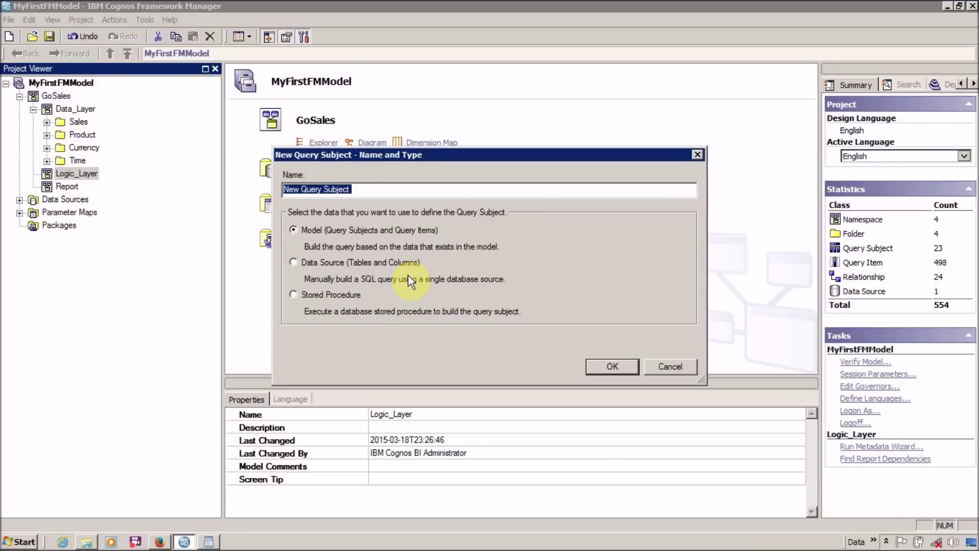
{"action": "type", "text": "Pr"}
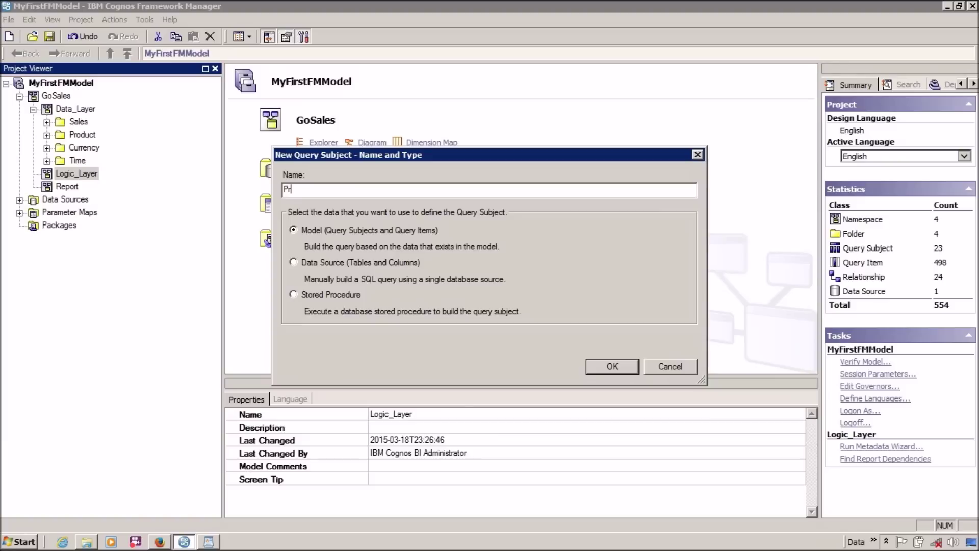
{"action": "type", "text": "oduct"}
{"action": "key", "text": "Return"}
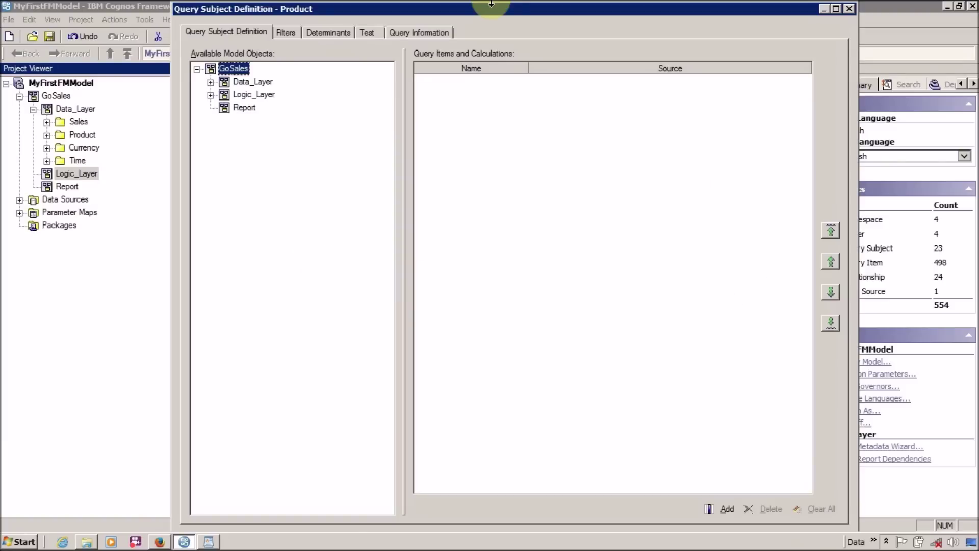
Add product_number from the product query subject in Data_Layer's Product folder to the new query subject's definition.
{"action": "left_click", "coordinate": [210, 82]}
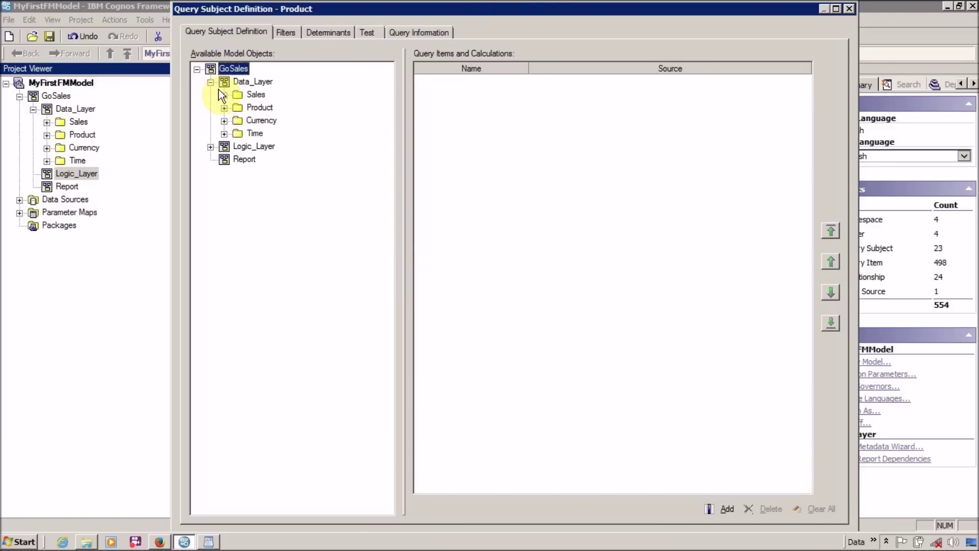
{"action": "left_click", "coordinate": [224, 107]}
{"action": "left_click", "coordinate": [238, 120]}
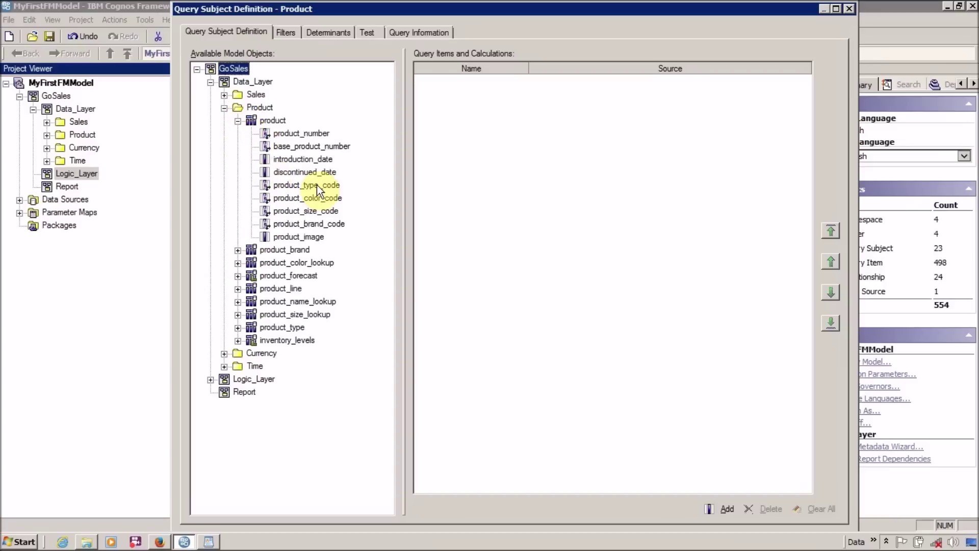
{"action": "left_click_drag", "start_coordinate": [314, 133], "coordinate": [488, 137]}
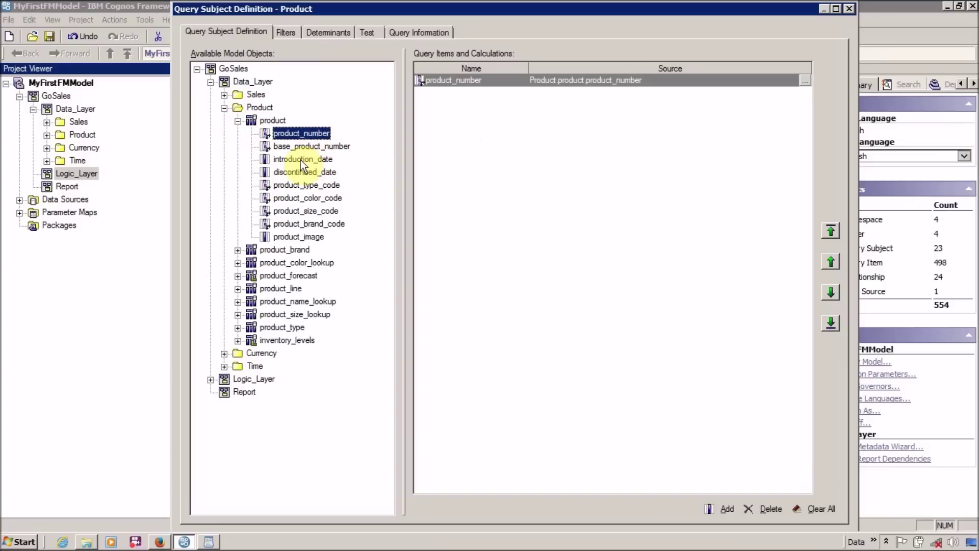
{"action": "left_click", "coordinate": [313, 162]}
{"action": "left_click", "coordinate": [311, 176], "text": "ctrl"}
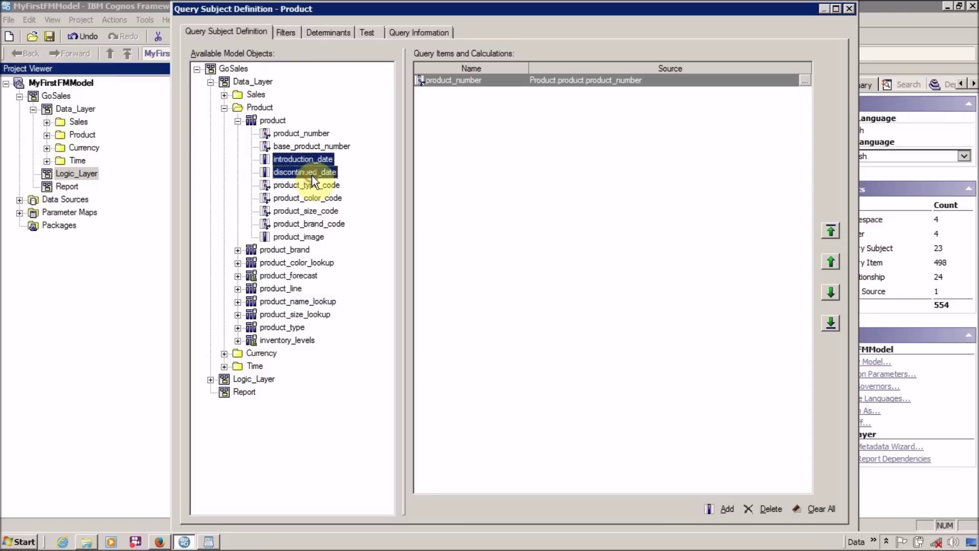
{"action": "left_click", "coordinate": [322, 187], "text": "ctrl"}
{"action": "left_click", "coordinate": [313, 227], "text": "ctrl"}
{"action": "left_click", "coordinate": [312, 199]}
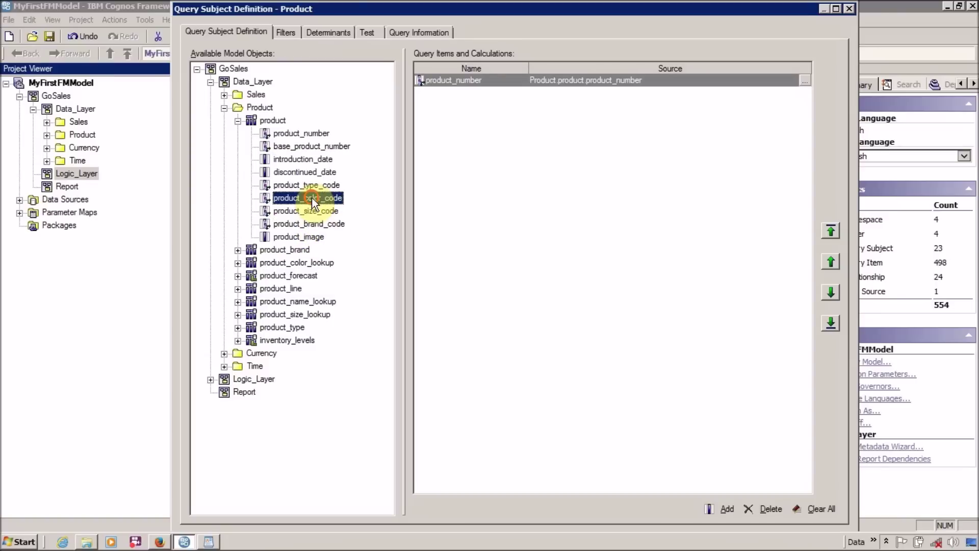
Add all remaining items of the product query subject, from base_product_number through product_image, to the definition.
{"action": "left_click", "coordinate": [310, 145]}
{"action": "left_click", "coordinate": [301, 236], "text": "shift"}
{"action": "left_click_drag", "start_coordinate": [307, 196], "coordinate": [538, 151]}
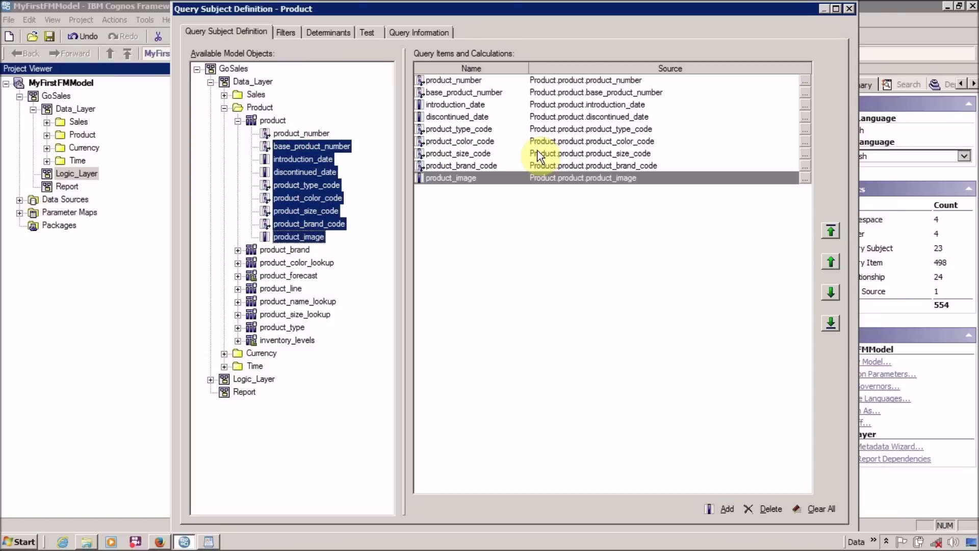
Add product_brand_en from product_brand and product_color_en from product_color_lookup to the query subject definition.
{"action": "left_click", "coordinate": [237, 121]}
{"action": "left_click", "coordinate": [238, 133]}
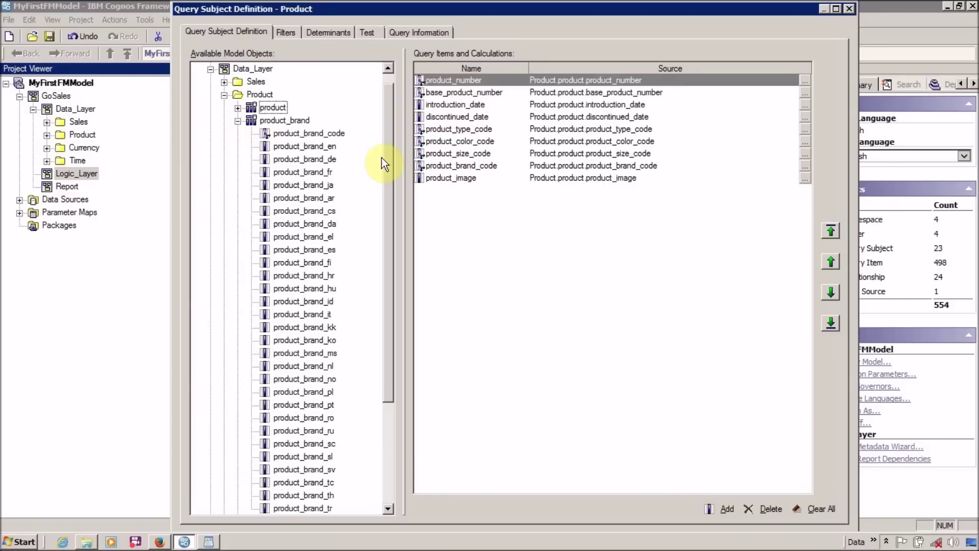
{"action": "left_click", "coordinate": [463, 261]}
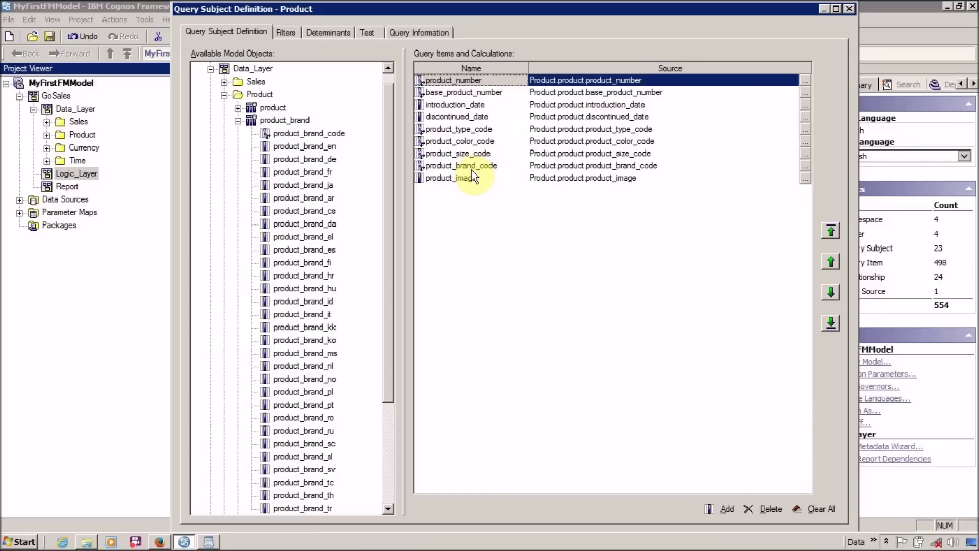
{"action": "left_click_drag", "start_coordinate": [289, 143], "coordinate": [444, 229]}
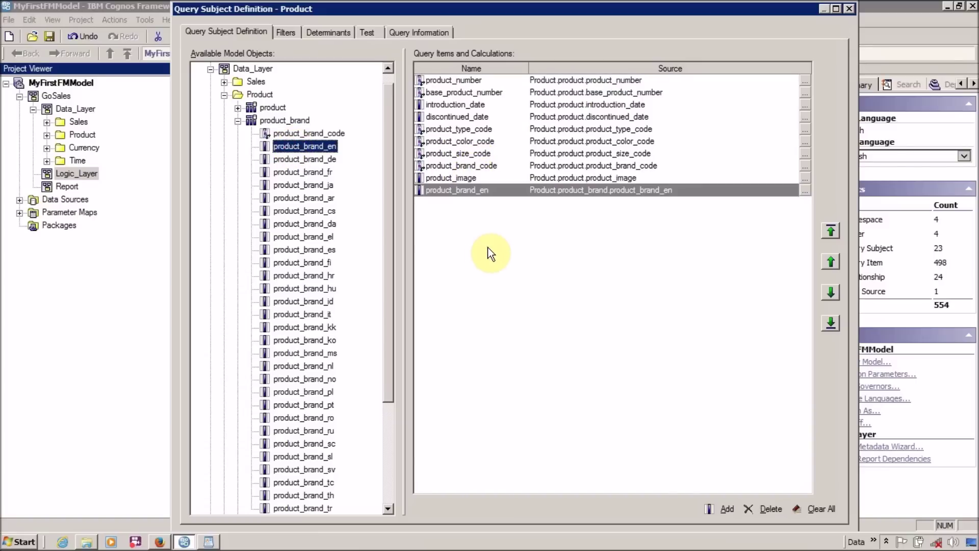
{"action": "left_click", "coordinate": [237, 121]}
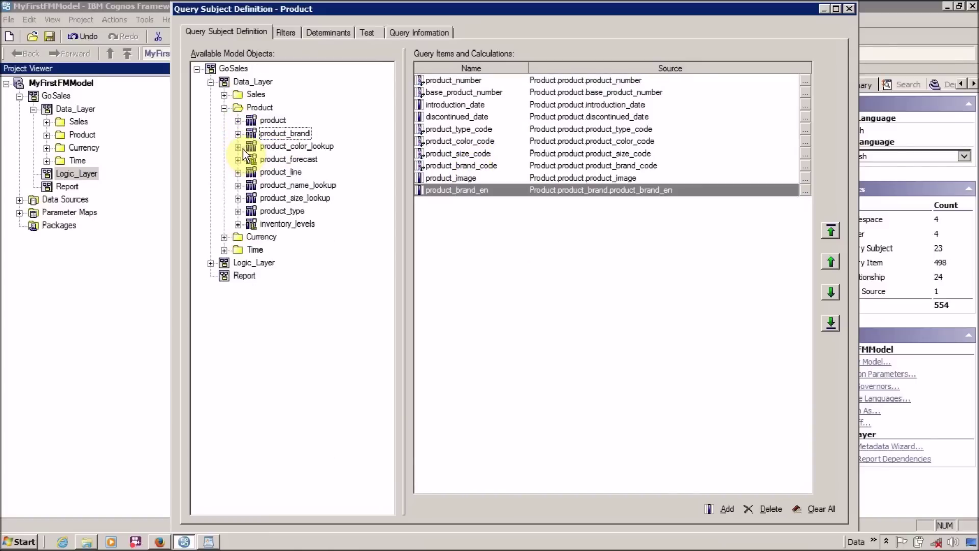
{"action": "left_click", "coordinate": [238, 147]}
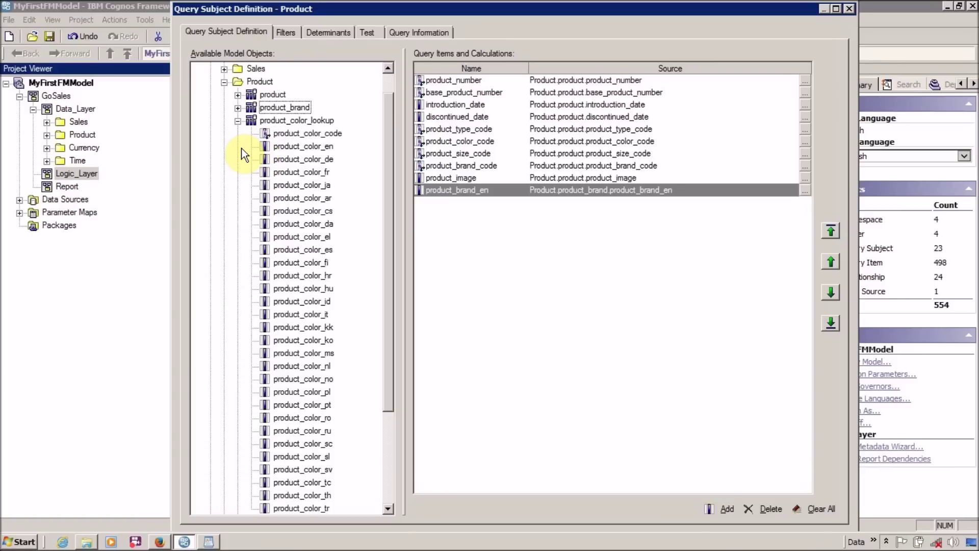
{"action": "left_click_drag", "start_coordinate": [308, 151], "coordinate": [452, 238]}
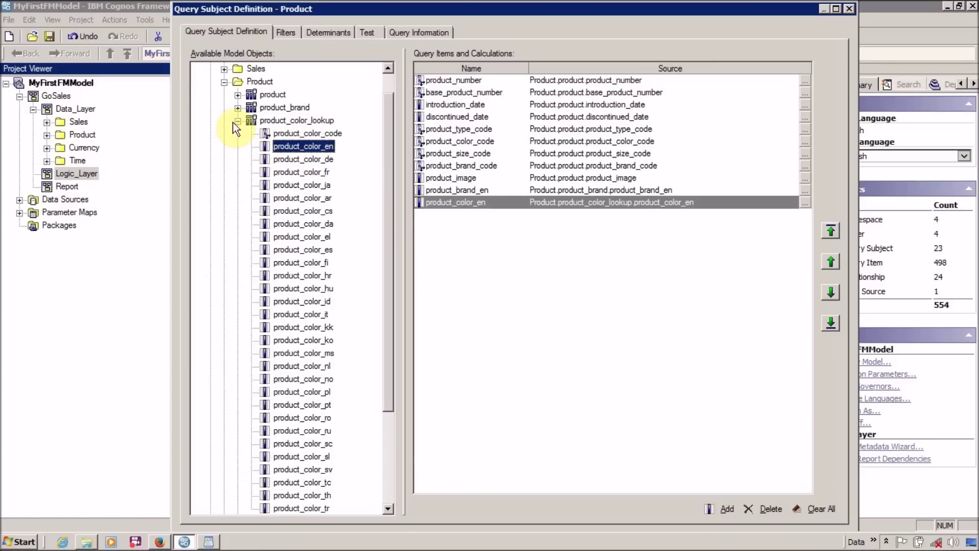
{"action": "left_click", "coordinate": [238, 120]}
Add product_line_en from product_line and product_name from product_name_lookup to the query subject definition.
{"action": "left_click", "coordinate": [238, 159]}
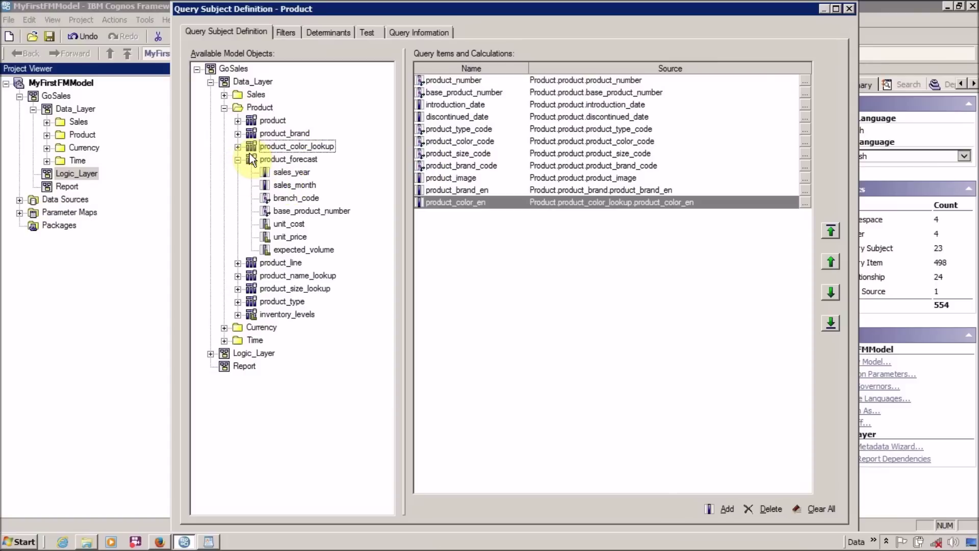
{"action": "left_click", "coordinate": [238, 159]}
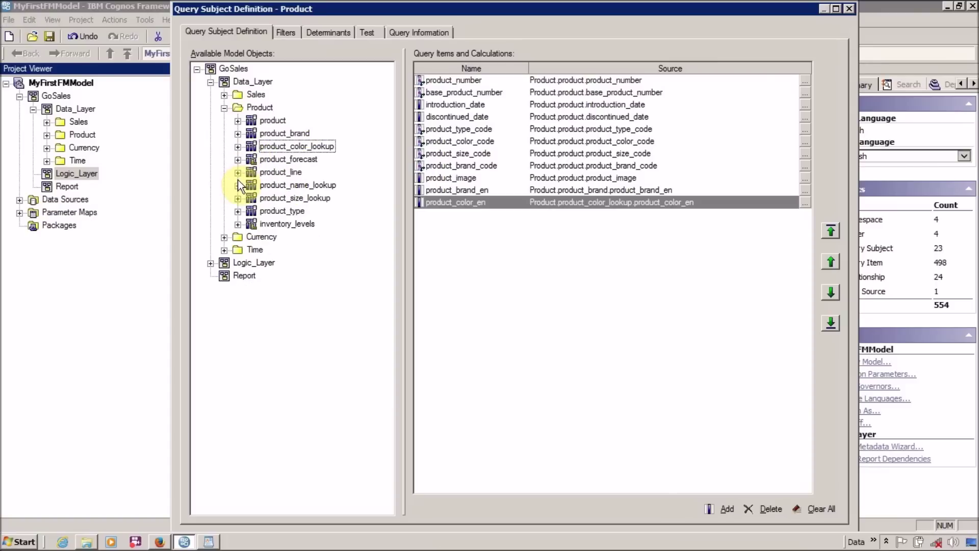
{"action": "left_click", "coordinate": [237, 173]}
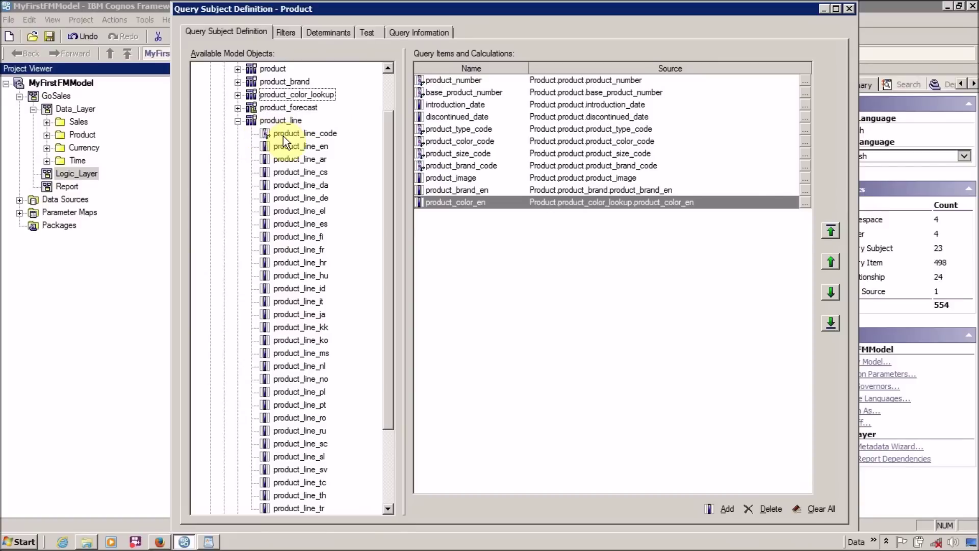
{"action": "left_click_drag", "start_coordinate": [298, 149], "coordinate": [453, 268]}
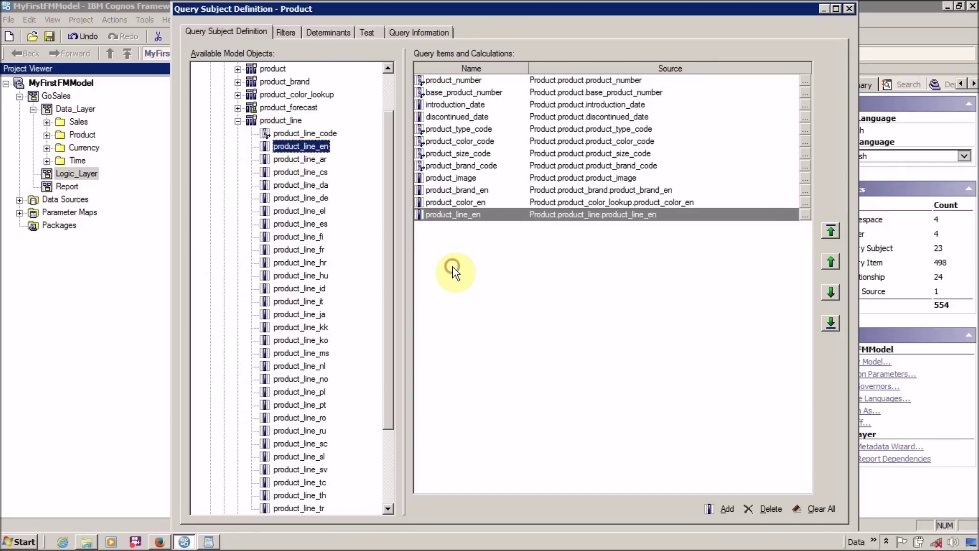
{"action": "left_click", "coordinate": [239, 122]}
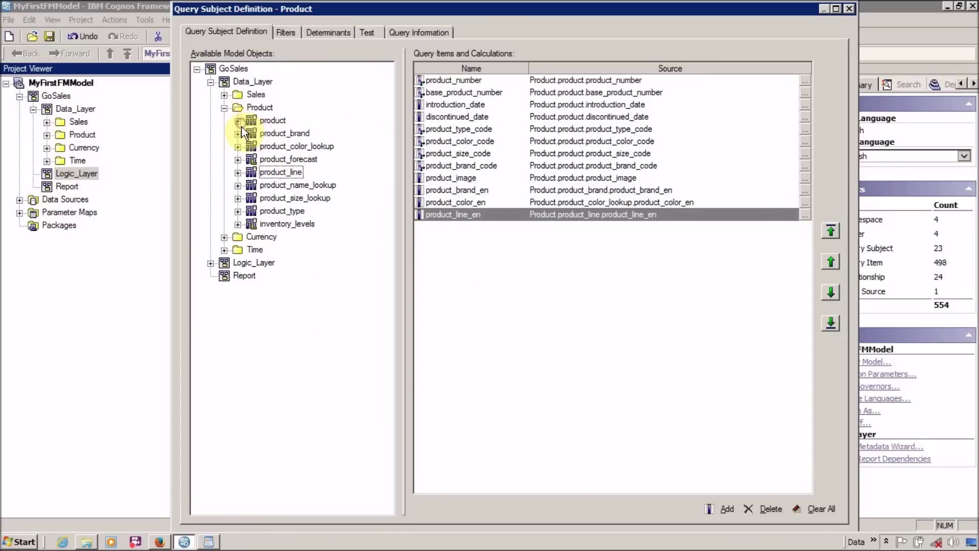
{"action": "left_click", "coordinate": [237, 185]}
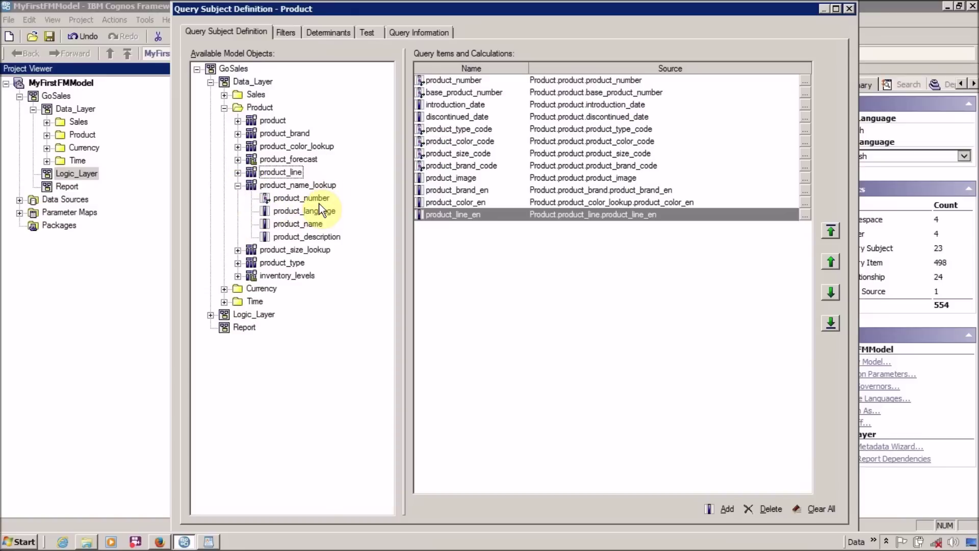
{"action": "left_click_drag", "start_coordinate": [301, 226], "coordinate": [481, 284]}
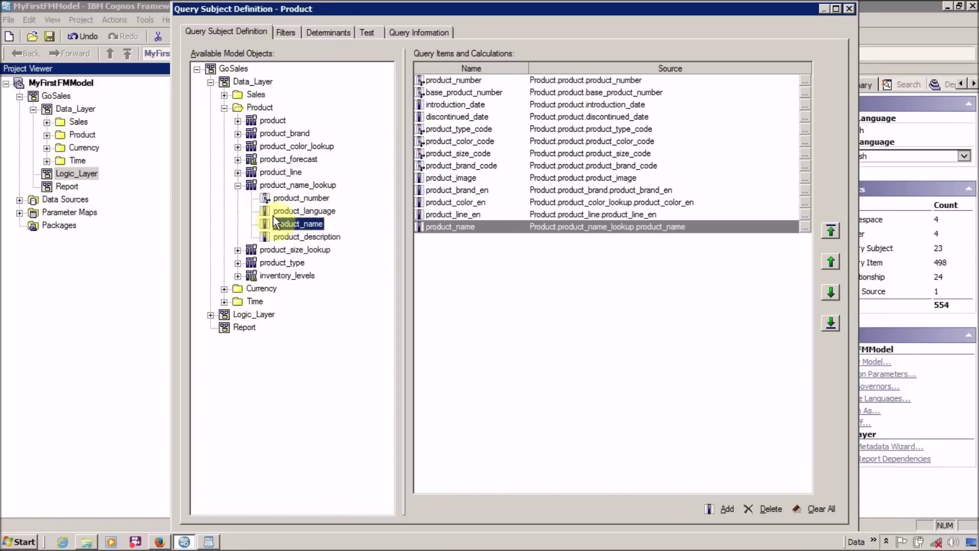
Add product_size_en from the product_size_lookup query subject to the Product query subject definition.
{"action": "left_click", "coordinate": [237, 186]}
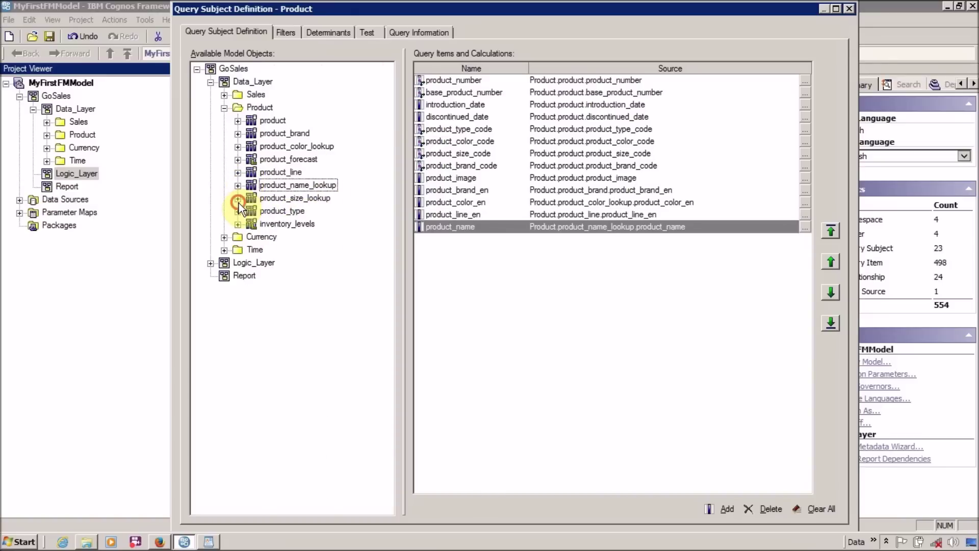
{"action": "left_click", "coordinate": [238, 199]}
{"action": "left_click_drag", "start_coordinate": [301, 146], "coordinate": [493, 292]}
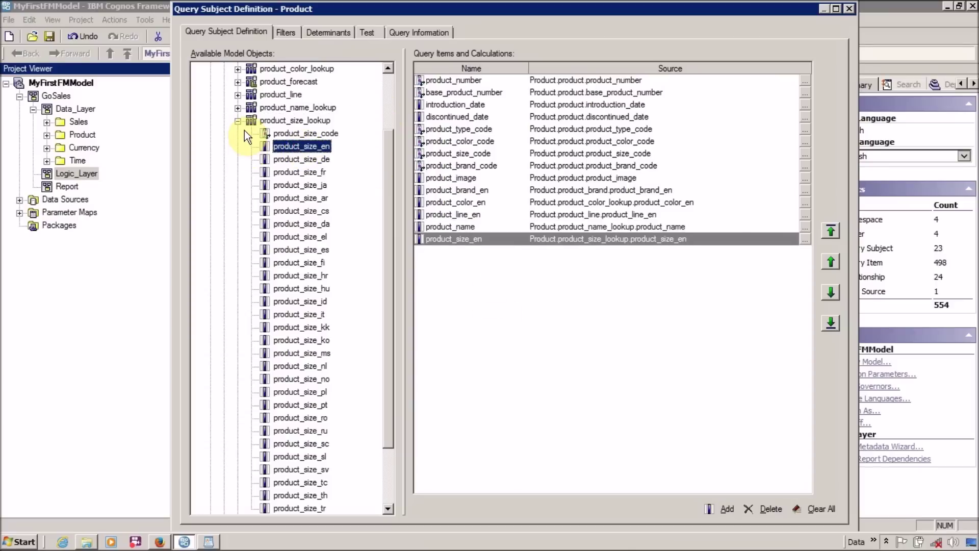
{"action": "left_click", "coordinate": [238, 121]}
Add product_type_en and product_line_code from the product_type query subject to the definition.
{"action": "left_click", "coordinate": [237, 211]}
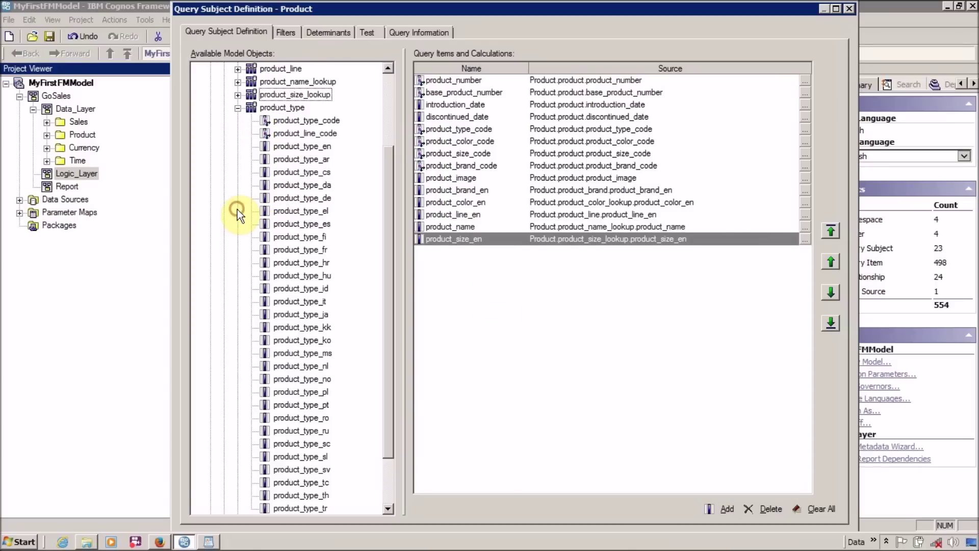
{"action": "left_click_drag", "start_coordinate": [313, 150], "coordinate": [461, 287]}
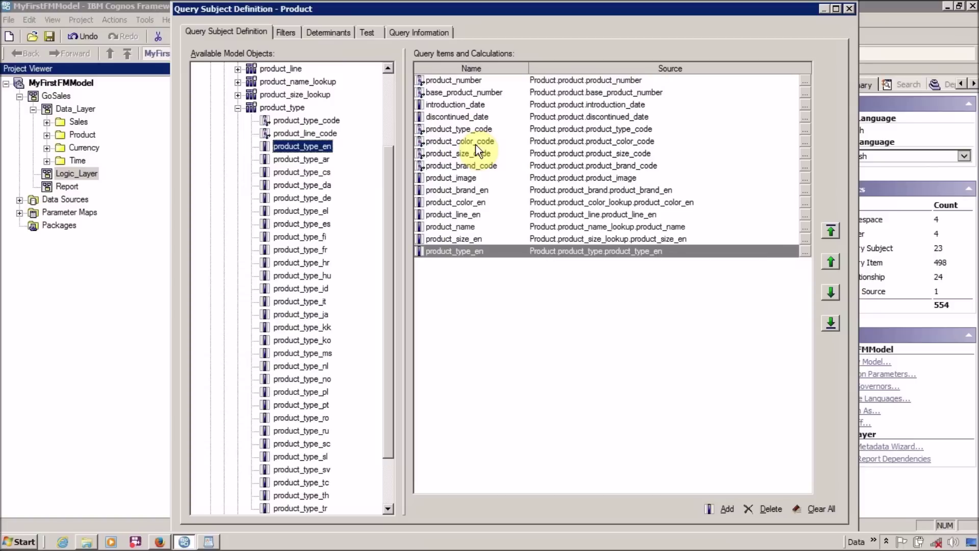
{"action": "left_click_drag", "start_coordinate": [293, 135], "coordinate": [476, 304]}
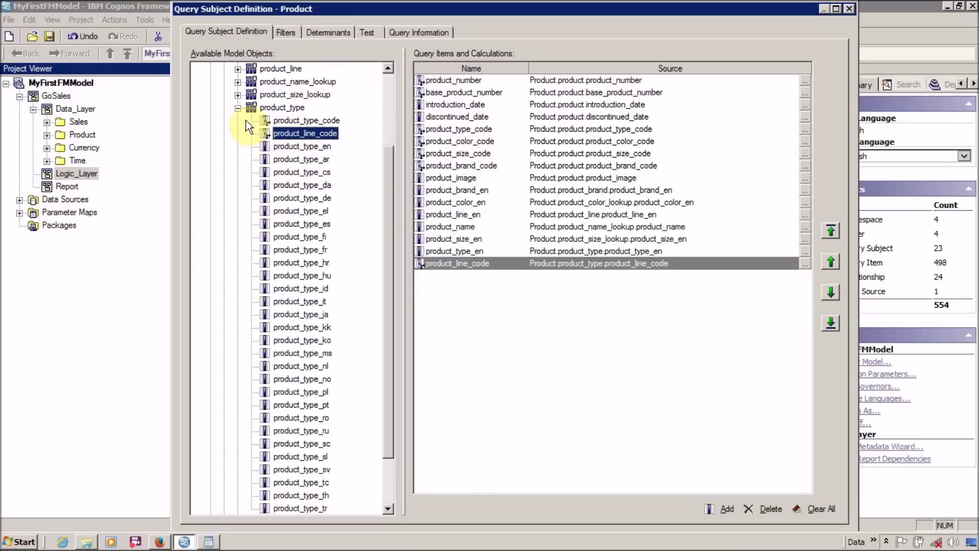
{"action": "left_click", "coordinate": [238, 109]}
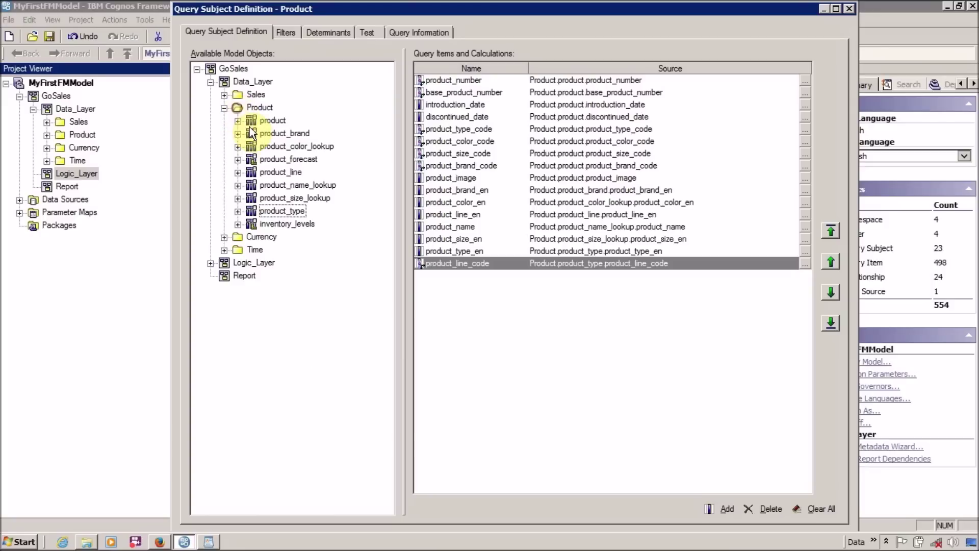
Check the inventory_levels items and the definition's filter and test settings, and accept the definition and expand the Product query subject in Logic_Layer.
{"action": "left_click", "coordinate": [237, 225]}
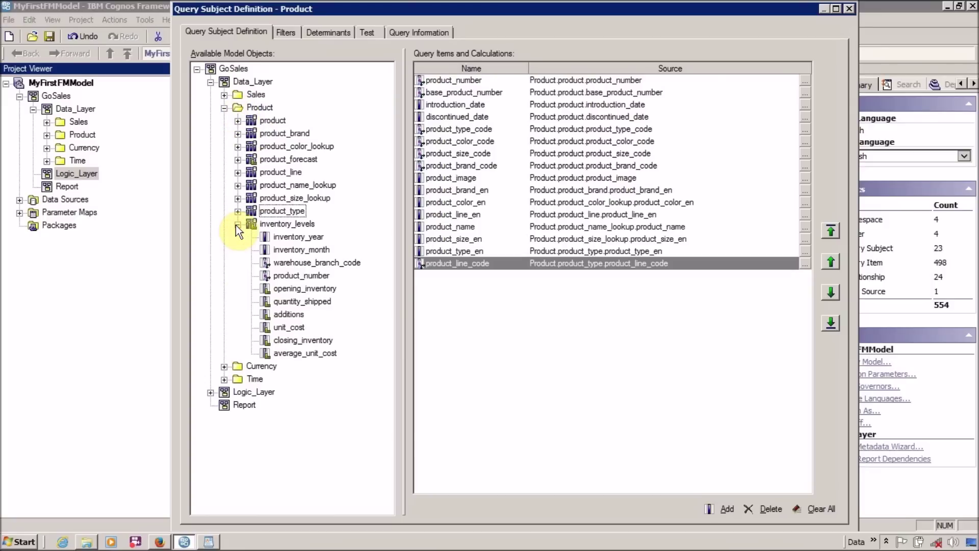
{"action": "left_click", "coordinate": [237, 224]}
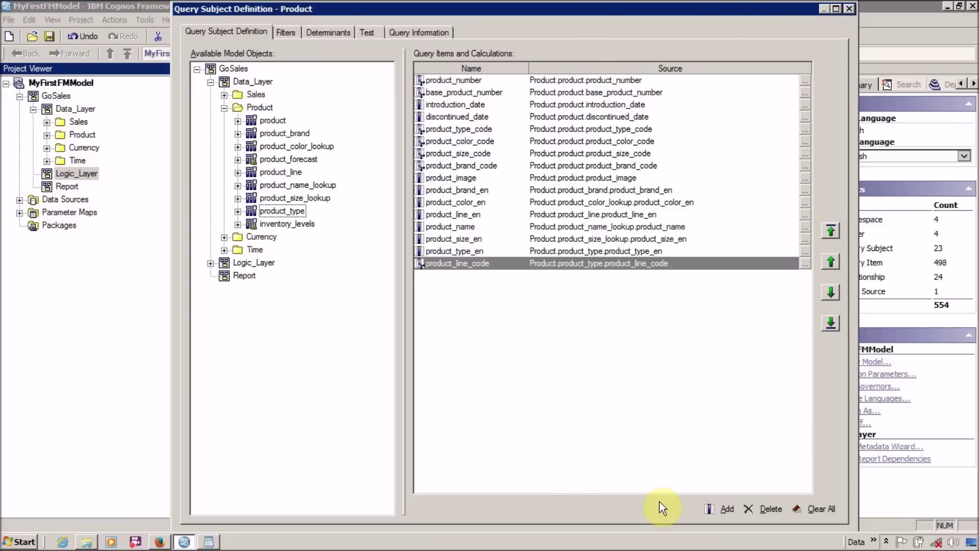
{"action": "double_click", "coordinate": [586, 10]}
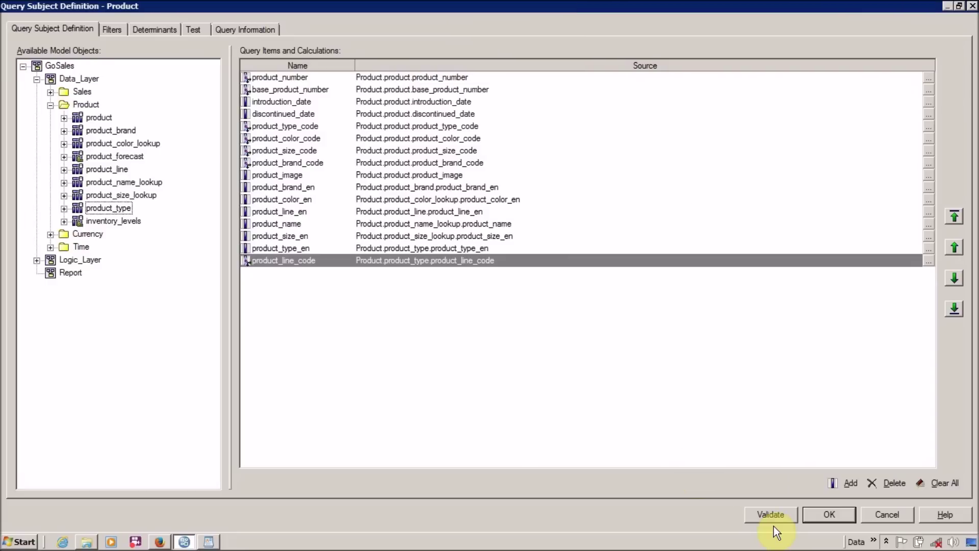
{"action": "left_click", "coordinate": [113, 30]}
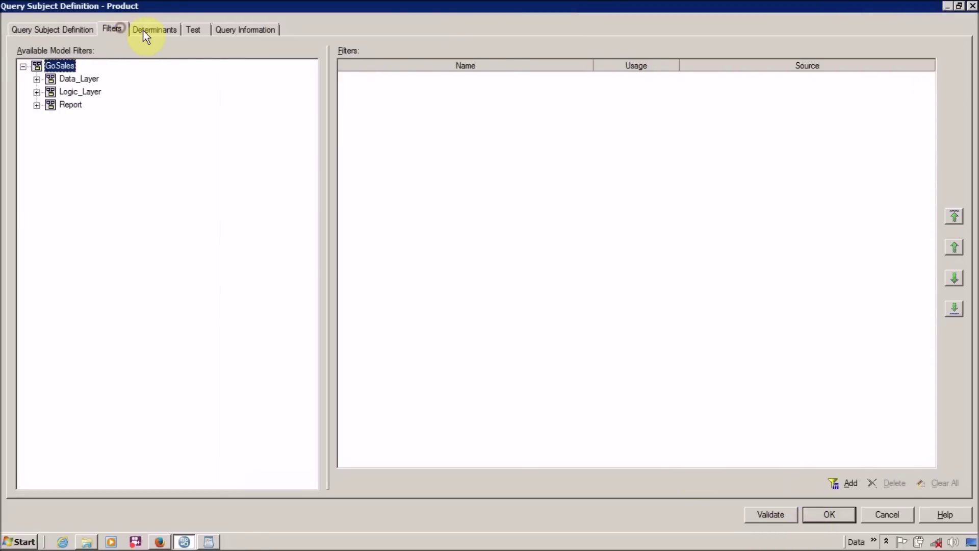
{"action": "left_click", "coordinate": [195, 28]}
{"action": "left_click", "coordinate": [72, 29]}
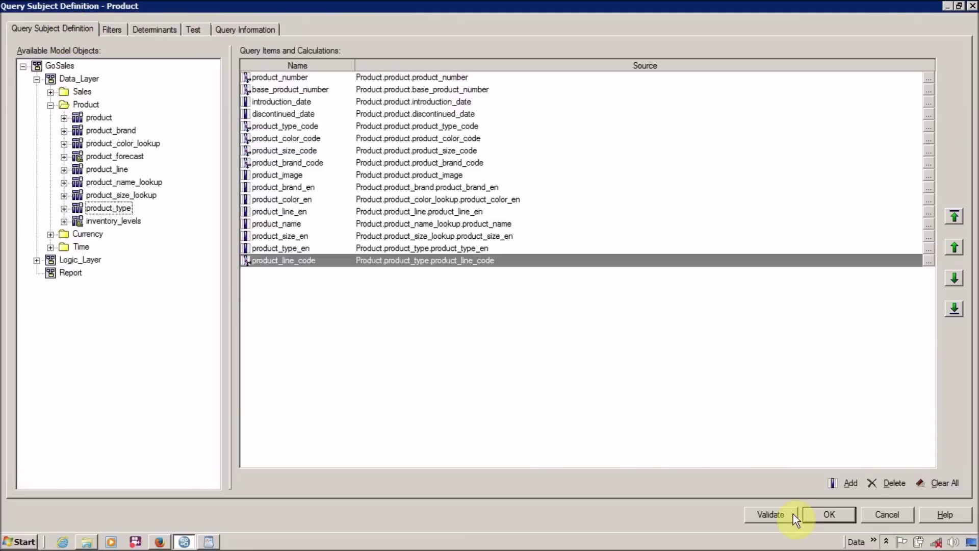
{"action": "left_click", "coordinate": [823, 514]}
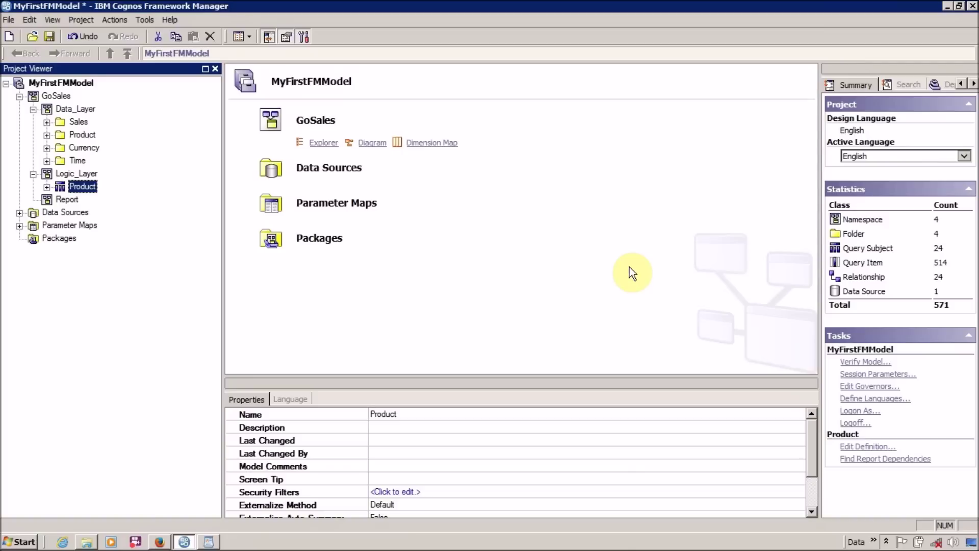
{"action": "left_click", "coordinate": [46, 186]}
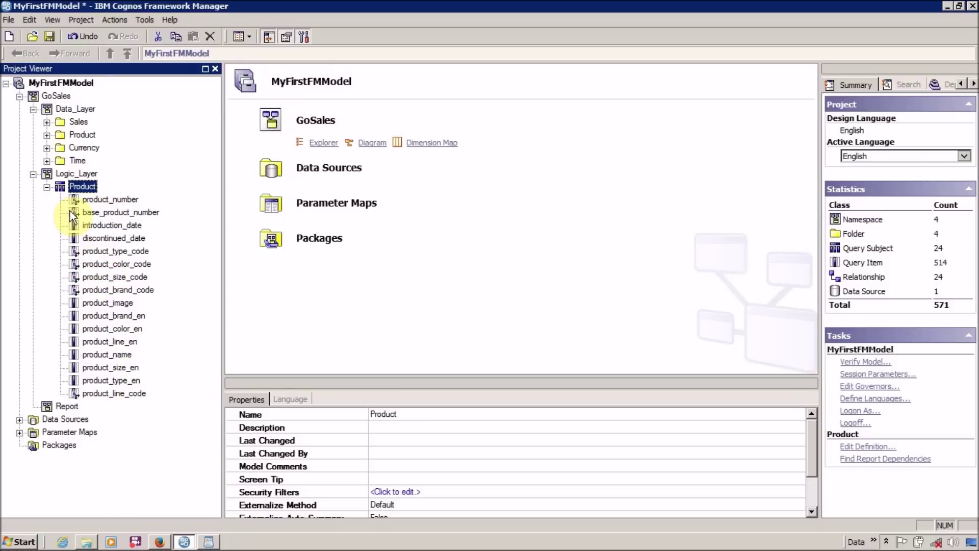
Open the Product query subject's definition and try to move product_color_code up to directly below base_product_number.
{"action": "double_click", "coordinate": [73, 188]}
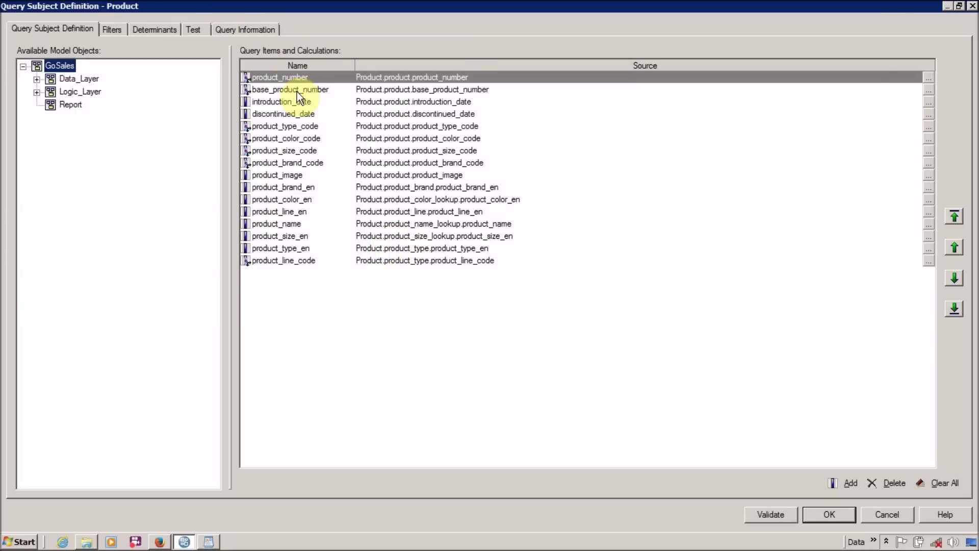
{"action": "left_click", "coordinate": [289, 139]}
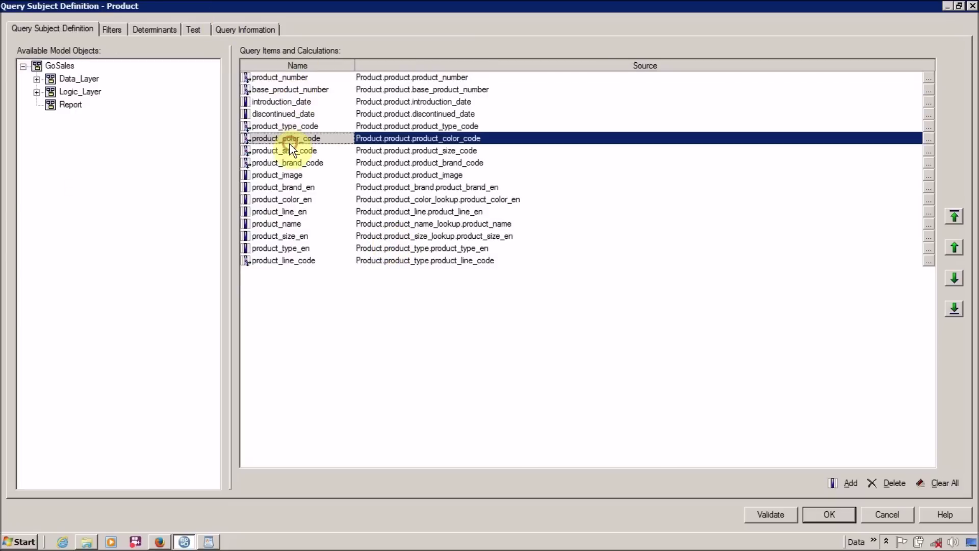
{"action": "left_click", "coordinate": [956, 246]}
{"action": "left_click", "coordinate": [955, 246]}
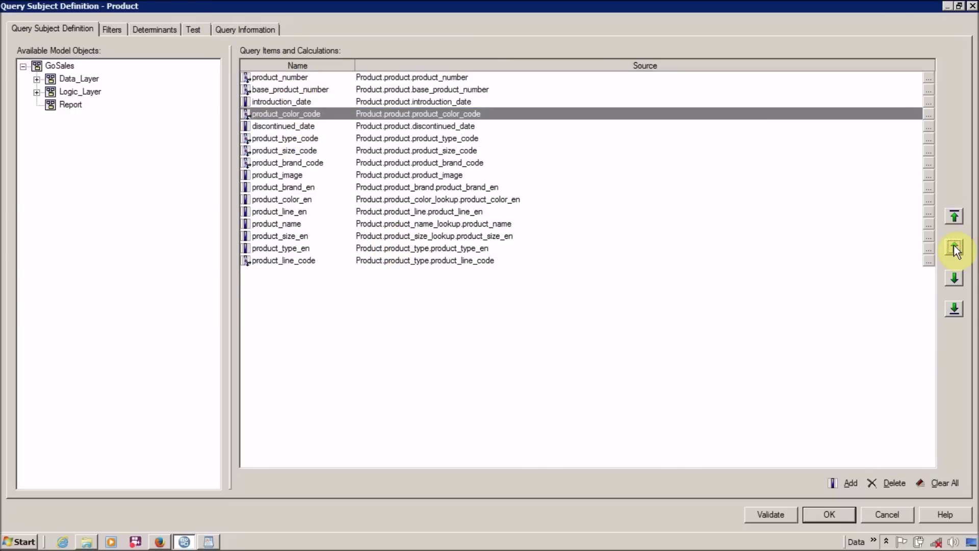
{"action": "left_click", "coordinate": [954, 246]}
Try to move product_type_code up to directly below product_color_code, and cancel the definition changes.
{"action": "left_click", "coordinate": [335, 137]}
{"action": "left_click", "coordinate": [294, 150]}
{"action": "left_click", "coordinate": [294, 138]}
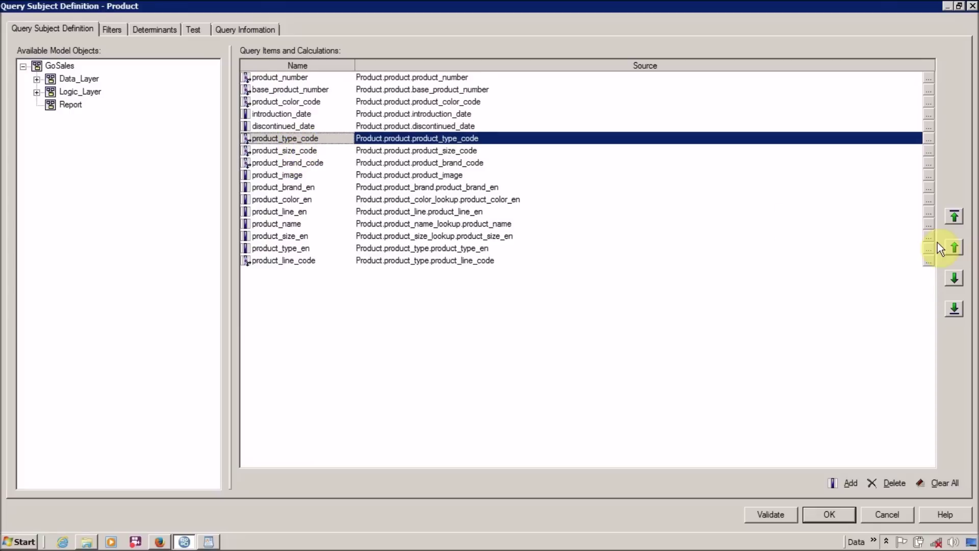
{"action": "left_click", "coordinate": [954, 247]}
{"action": "left_click", "coordinate": [954, 247]}
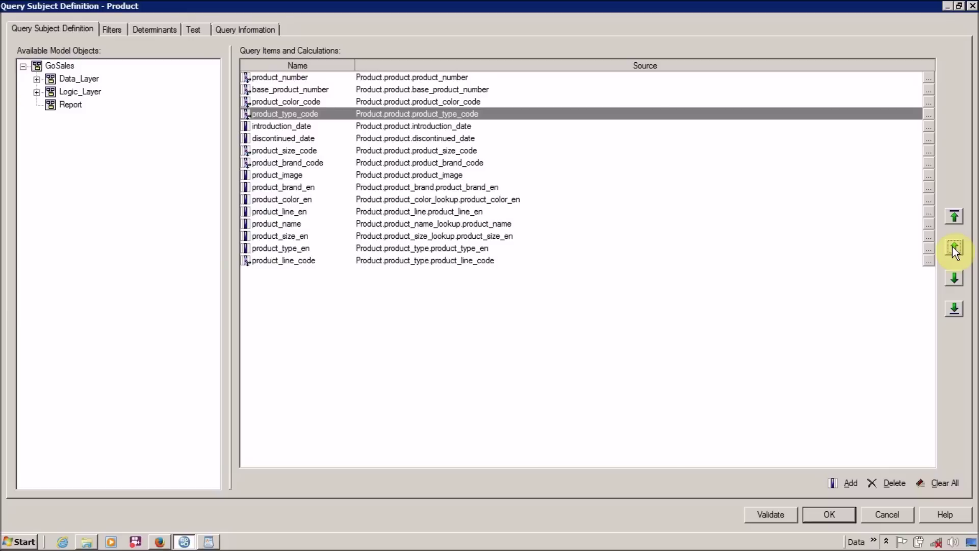
{"action": "left_click", "coordinate": [906, 512]}
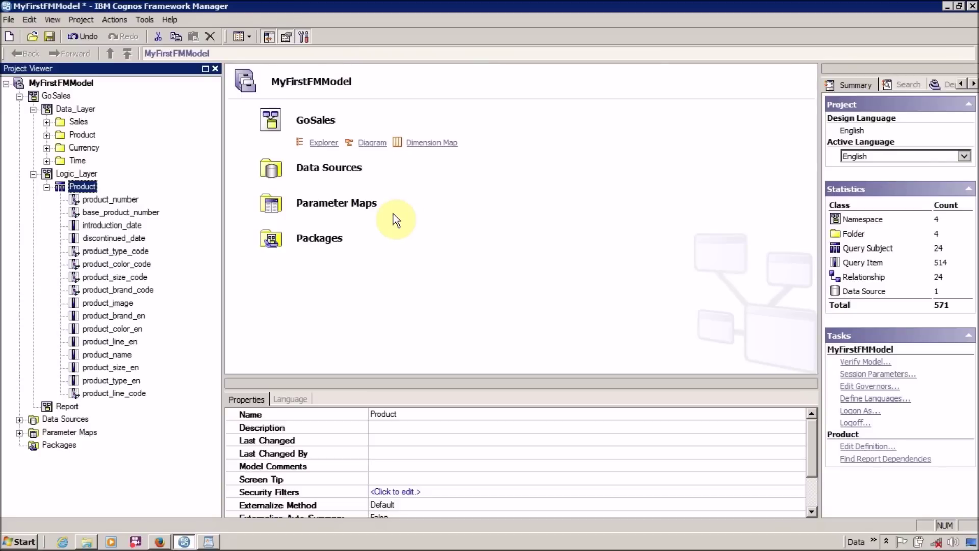
Try to move the product type, color, size, brand and line code items together below base_product_number in the project tree, and undo the move.
{"action": "left_click", "coordinate": [126, 250]}
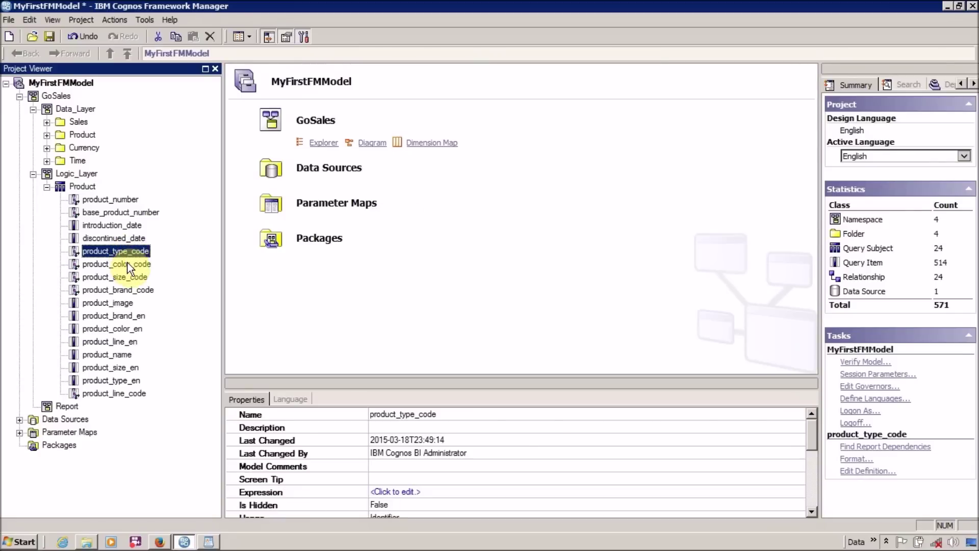
{"action": "left_click", "coordinate": [128, 263], "text": "ctrl"}
{"action": "left_click", "coordinate": [130, 277], "text": "ctrl"}
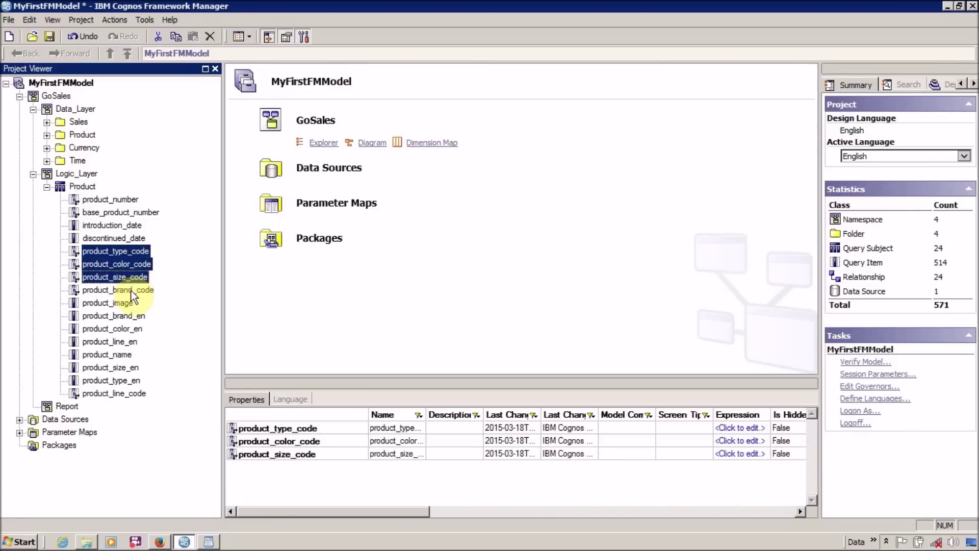
{"action": "left_click", "coordinate": [131, 290], "text": "ctrl"}
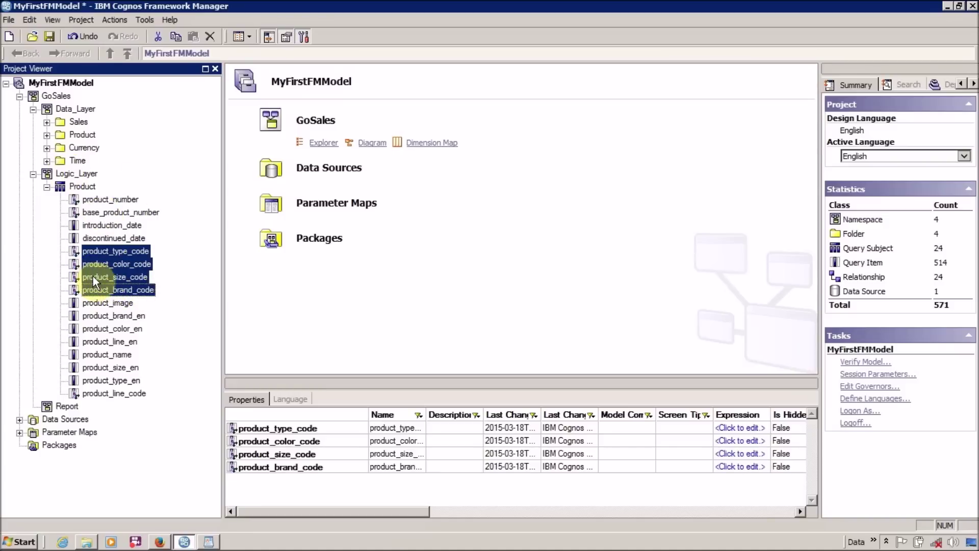
{"action": "left_click", "coordinate": [100, 391], "text": "ctrl"}
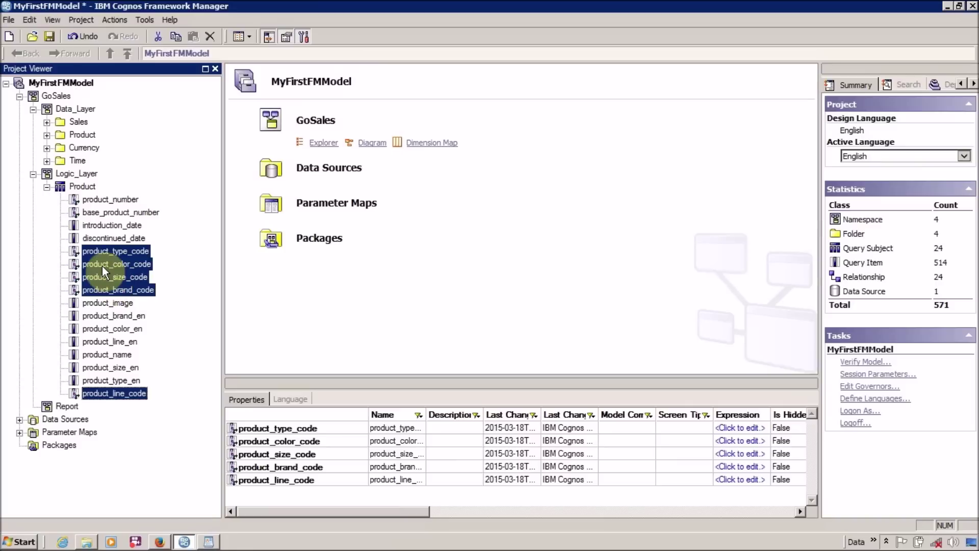
{"action": "left_click_drag", "start_coordinate": [101, 265], "coordinate": [138, 227]}
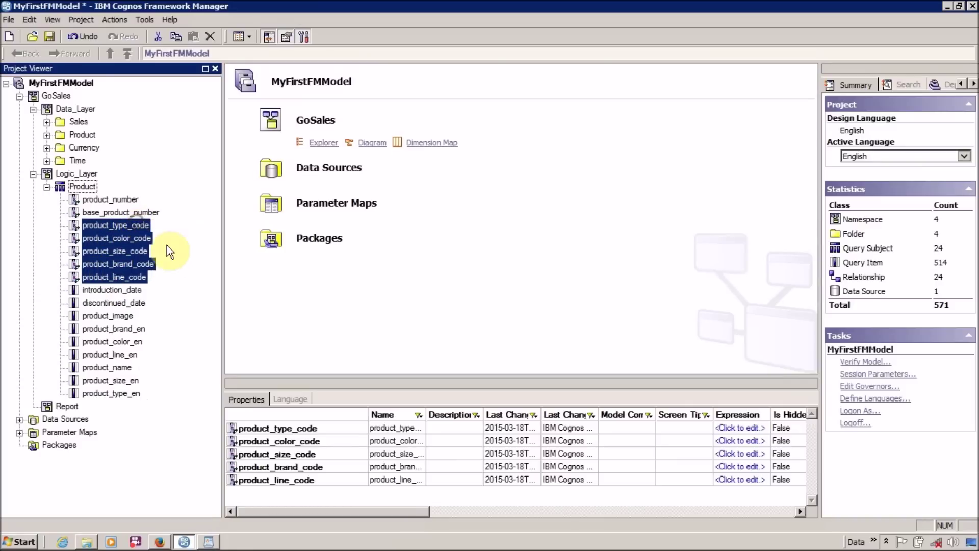
{"action": "key", "text": "ctrl+z"}
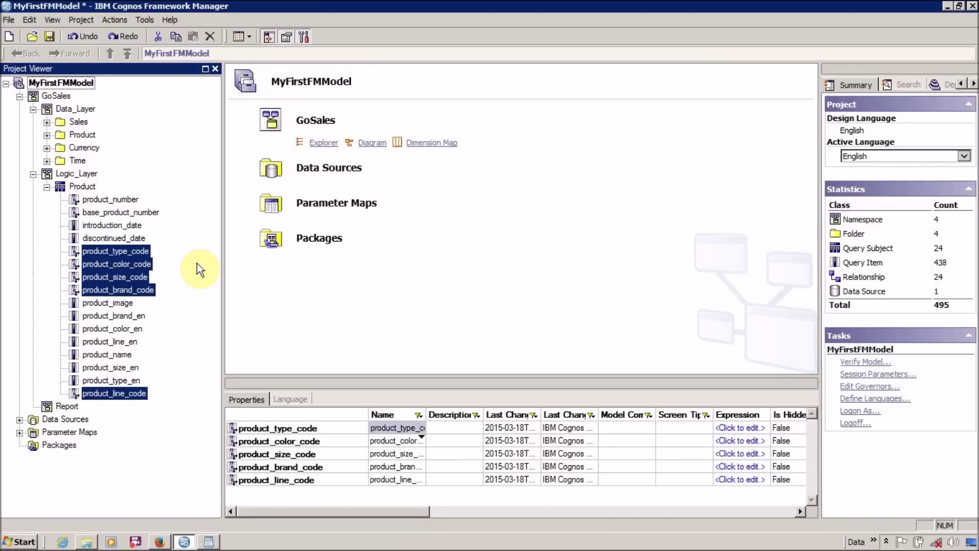
Reselect the five product code items and move them ahead of introduction_date, undoing and repeating the move once.
{"action": "left_click", "coordinate": [114, 237]}
{"action": "left_click", "coordinate": [117, 251]}
{"action": "left_click", "coordinate": [120, 264], "text": "shift"}
{"action": "left_click", "coordinate": [122, 276], "text": "shift"}
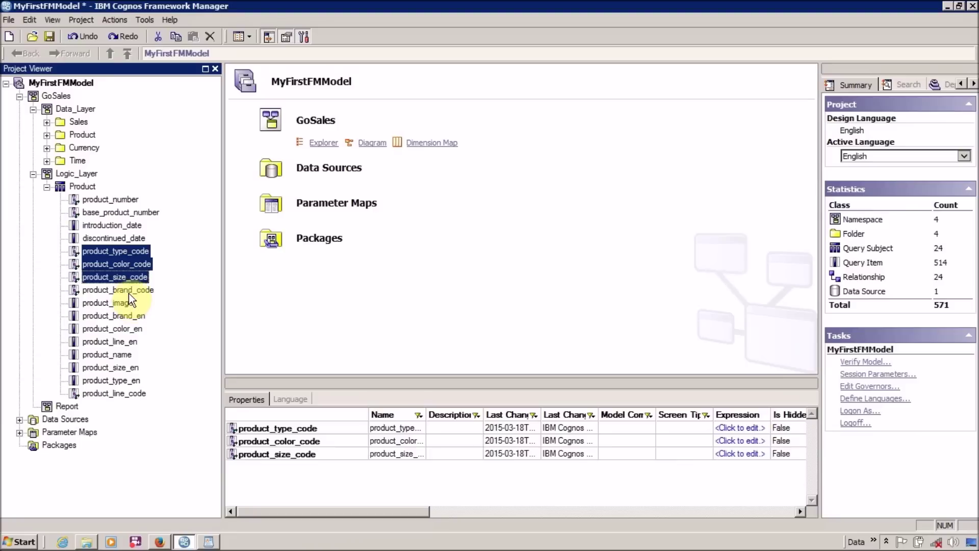
{"action": "left_click", "coordinate": [128, 289], "text": "shift"}
{"action": "left_click", "coordinate": [118, 392], "text": "ctrl"}
{"action": "left_click_drag", "start_coordinate": [113, 269], "coordinate": [145, 213]}
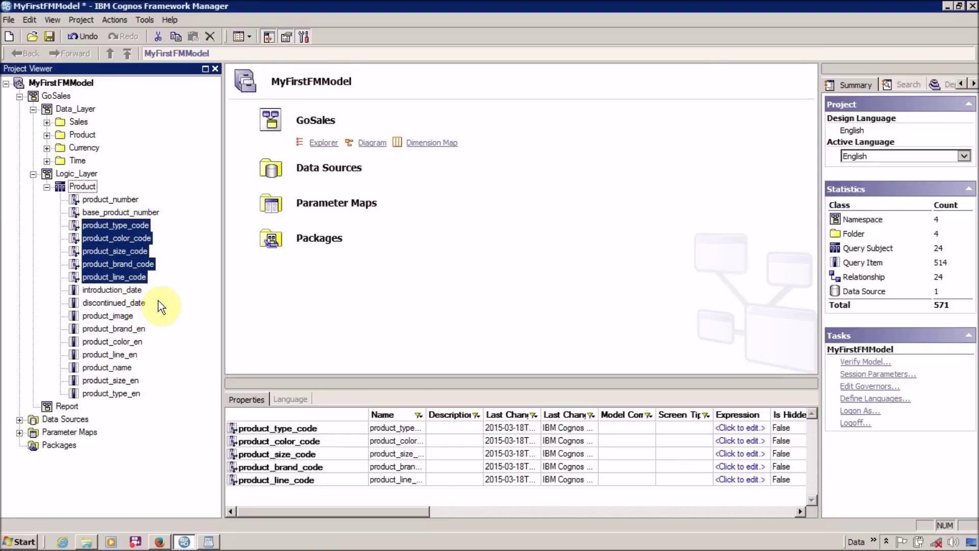
{"action": "key", "text": "ctrl+z"}
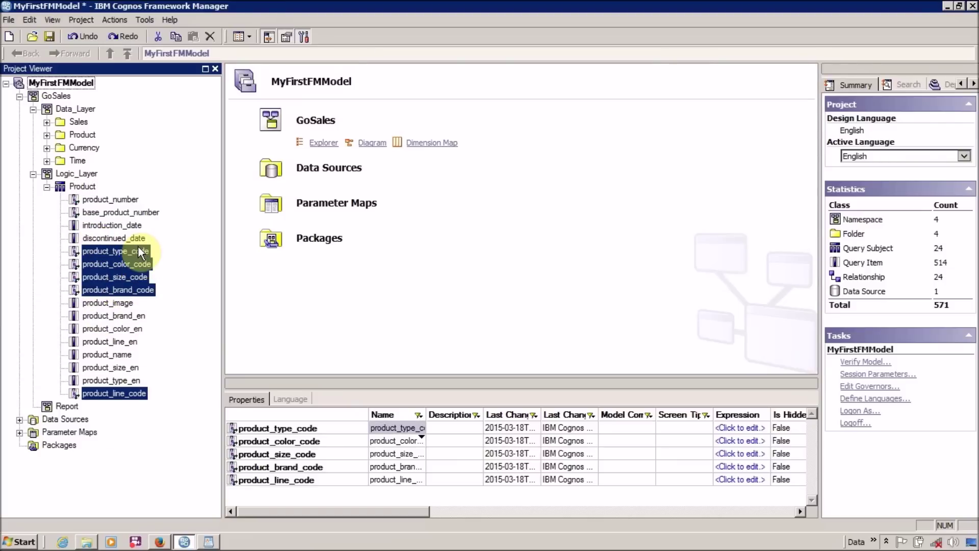
{"action": "left_click_drag", "start_coordinate": [99, 266], "coordinate": [107, 218]}
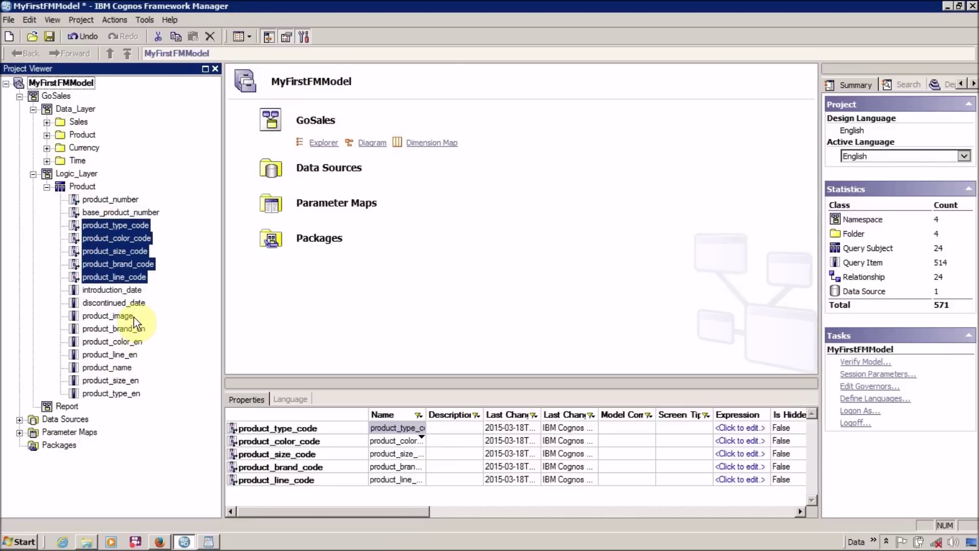
Try to move product_size_code above product_type_code in the Product query subject's definition, and cancel the change.
{"action": "double_click", "coordinate": [86, 187]}
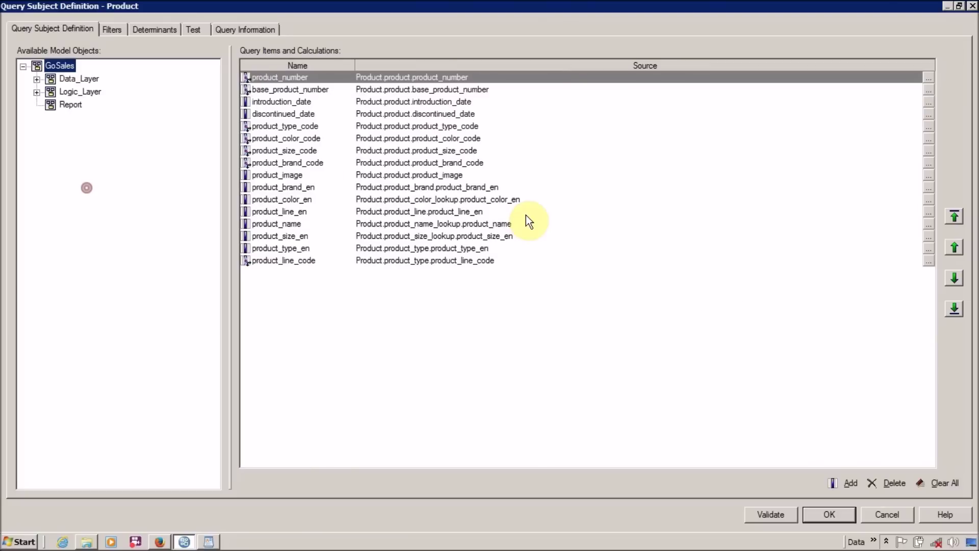
{"action": "left_click", "coordinate": [271, 152]}
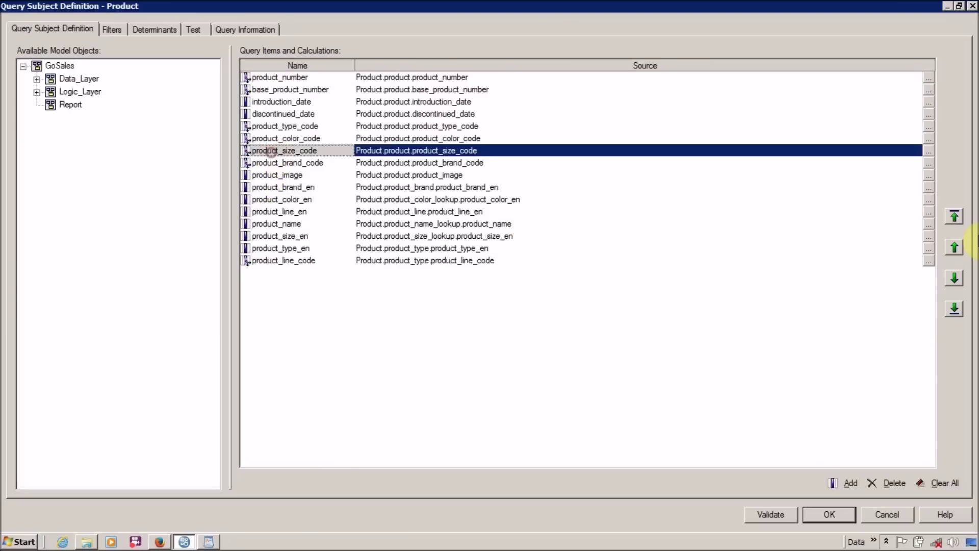
{"action": "left_click", "coordinate": [953, 247]}
{"action": "left_click", "coordinate": [954, 248]}
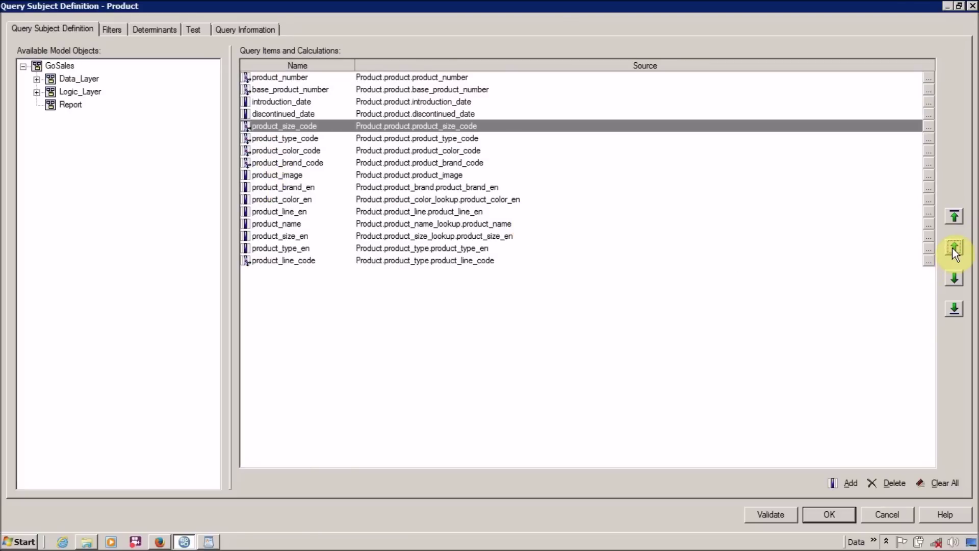
{"action": "left_click", "coordinate": [885, 515]}
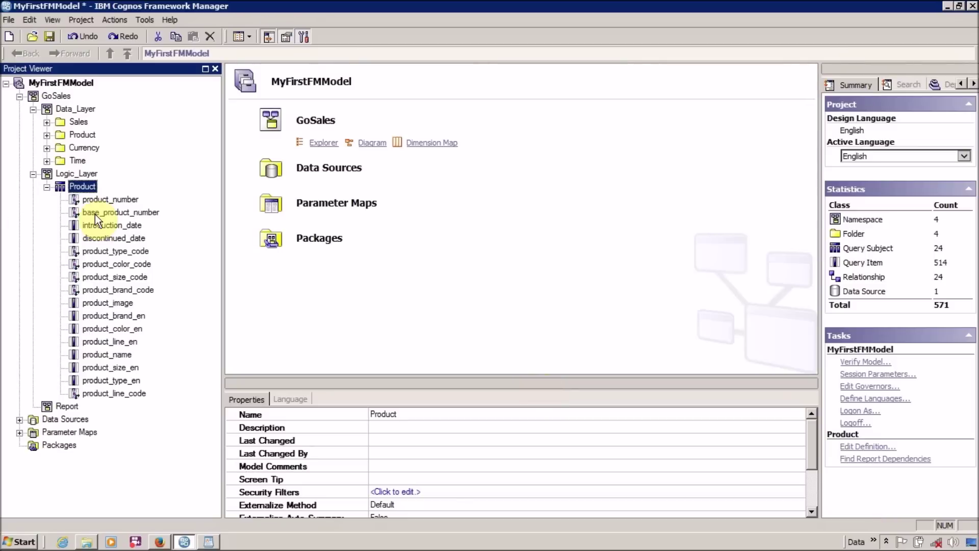
Move product_type_code, product_color_code, product_size_code, product_brand_code and product_line_code together to directly below base_product_number in Logic_Layer's Product query subject.
{"action": "left_click", "coordinate": [106, 251]}
{"action": "left_click", "coordinate": [106, 263], "text": "shift"}
{"action": "left_click", "coordinate": [107, 276], "text": "shift"}
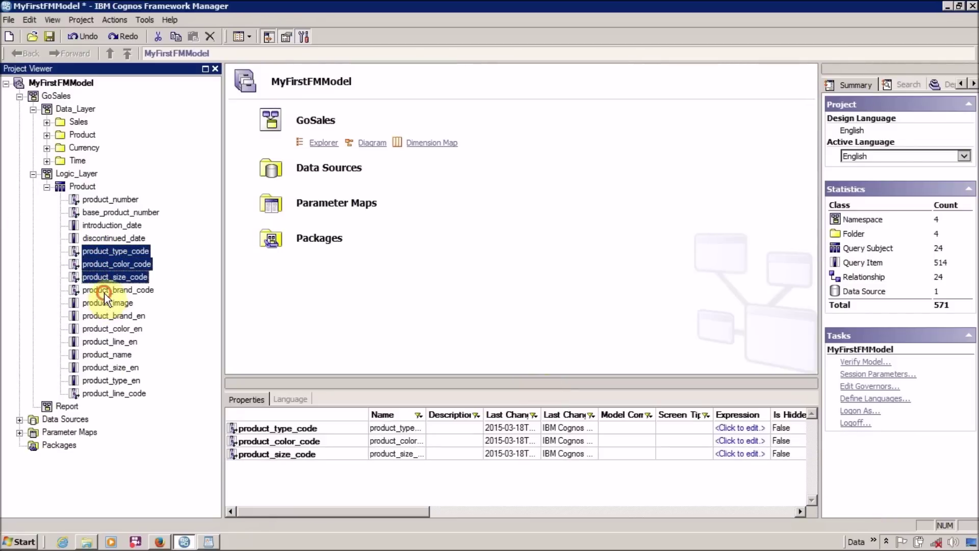
{"action": "left_click", "coordinate": [104, 291], "text": "shift"}
{"action": "left_click", "coordinate": [98, 392], "text": "ctrl"}
{"action": "left_click_drag", "start_coordinate": [131, 264], "coordinate": [125, 219]}
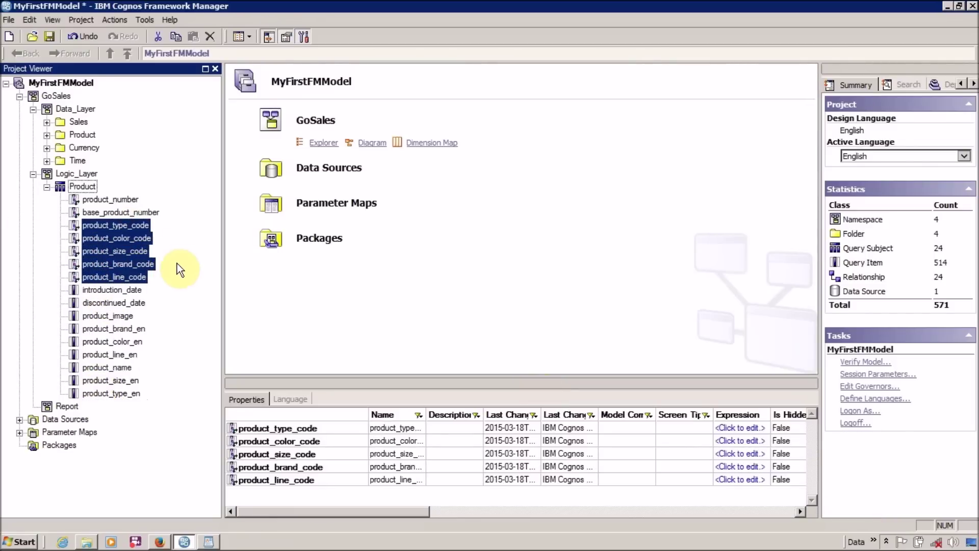
Move product_size_code directly above product_type_code and product_brand_code above product_color_code in Logic_Layer's Product query subject.
{"action": "left_click", "coordinate": [117, 240]}
{"action": "left_click", "coordinate": [122, 226]}
{"action": "left_click", "coordinate": [122, 234], "text": "shift"}
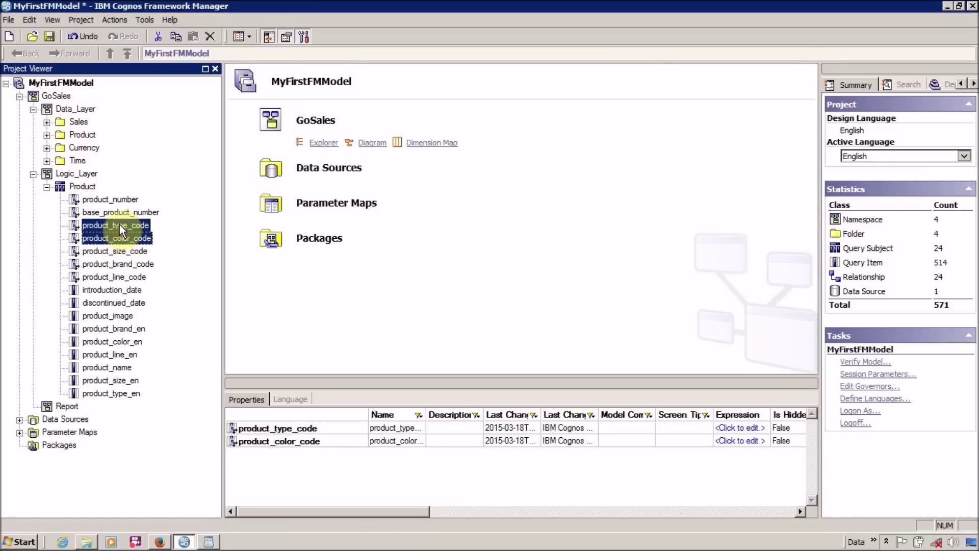
{"action": "left_click", "coordinate": [116, 250]}
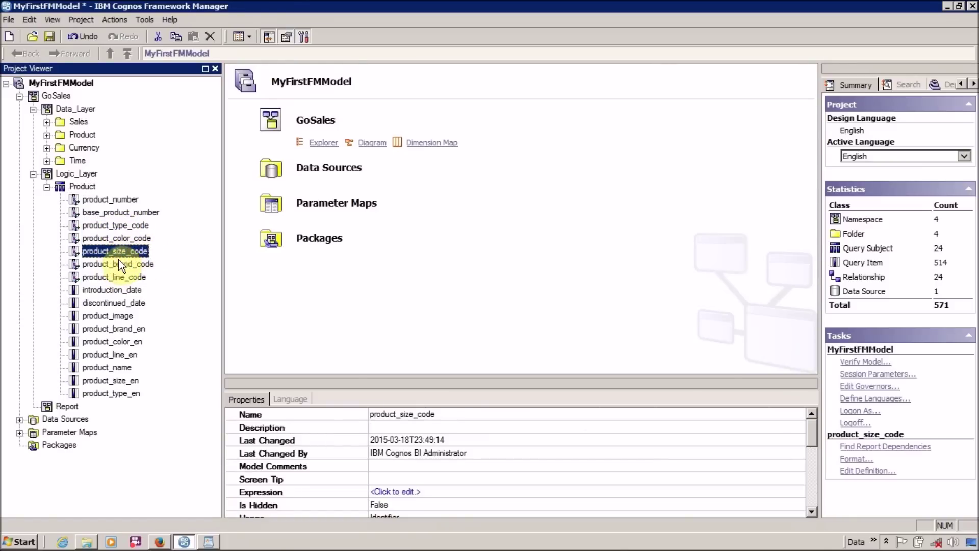
{"action": "left_click_drag", "start_coordinate": [111, 252], "coordinate": [112, 219]}
{"action": "left_click_drag", "start_coordinate": [111, 268], "coordinate": [111, 249]}
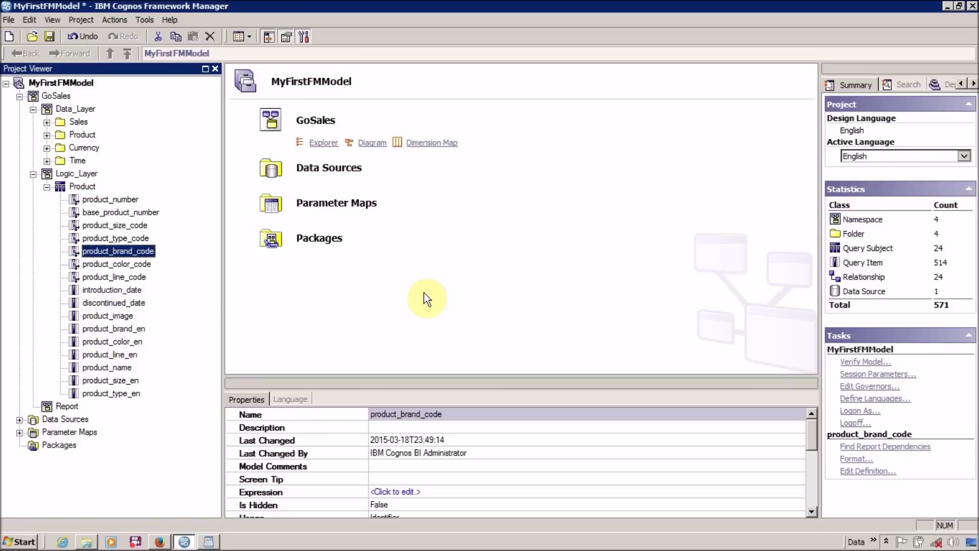
Rename the product_number query item in Logic_Layer's Product query subject as "Product Number".
{"action": "left_click", "coordinate": [84, 199]}
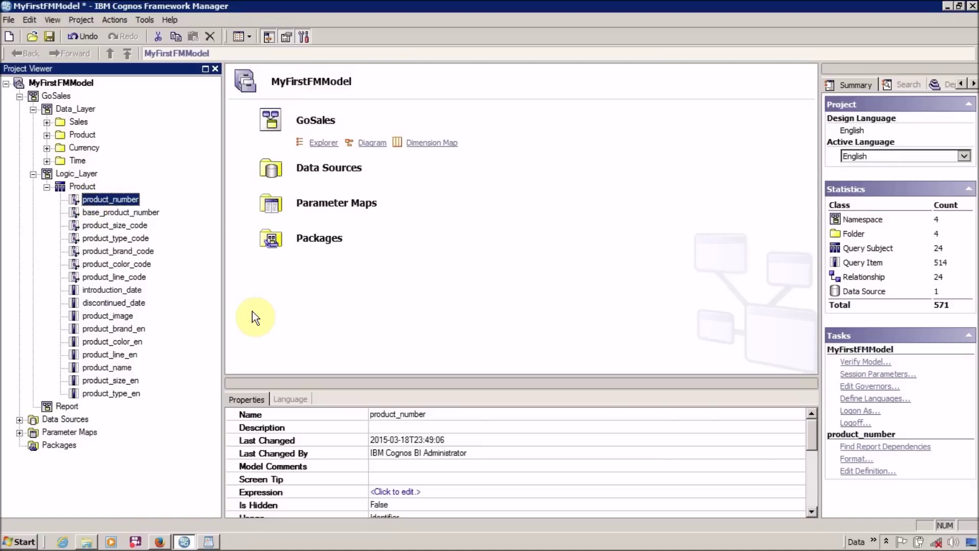
{"action": "key", "text": "F2"}
{"action": "key", "text": "Home"}
{"action": "key", "text": "Delete"}
{"action": "type", "text": "P"}
{"action": "key", "text": "Right"}
{"action": "key", "text": "Delete"}
{"action": "key", "text": "Delete"}
{"action": "type", "text": "N"}
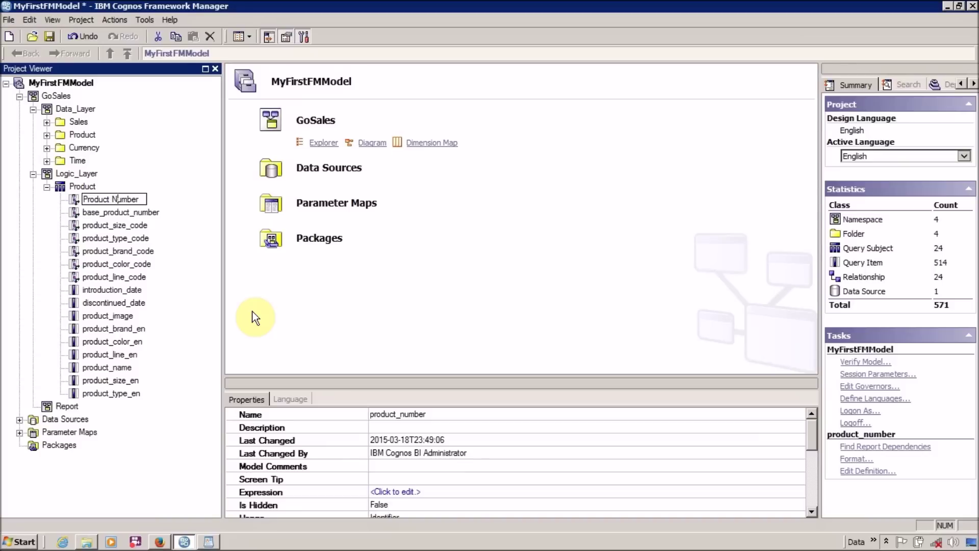
{"action": "key", "text": "Return"}
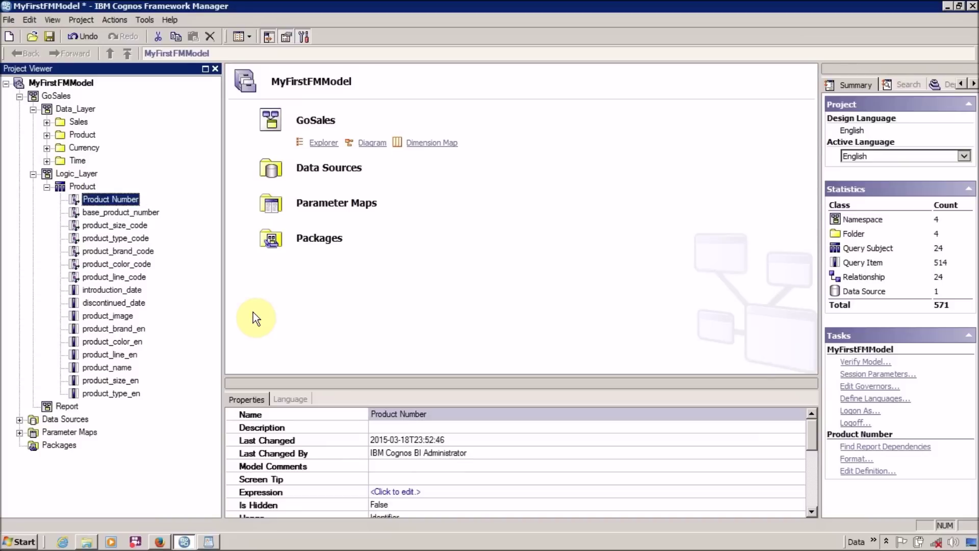
Open the definition of Logic_Layer's Product query subject and select the base_product_number item.
{"action": "double_click", "coordinate": [88, 183]}
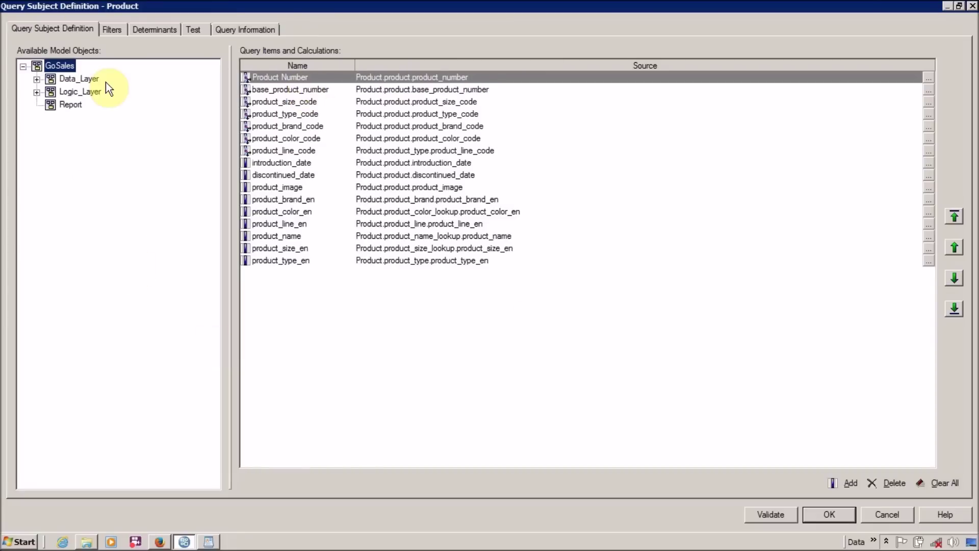
{"action": "left_click", "coordinate": [277, 87]}
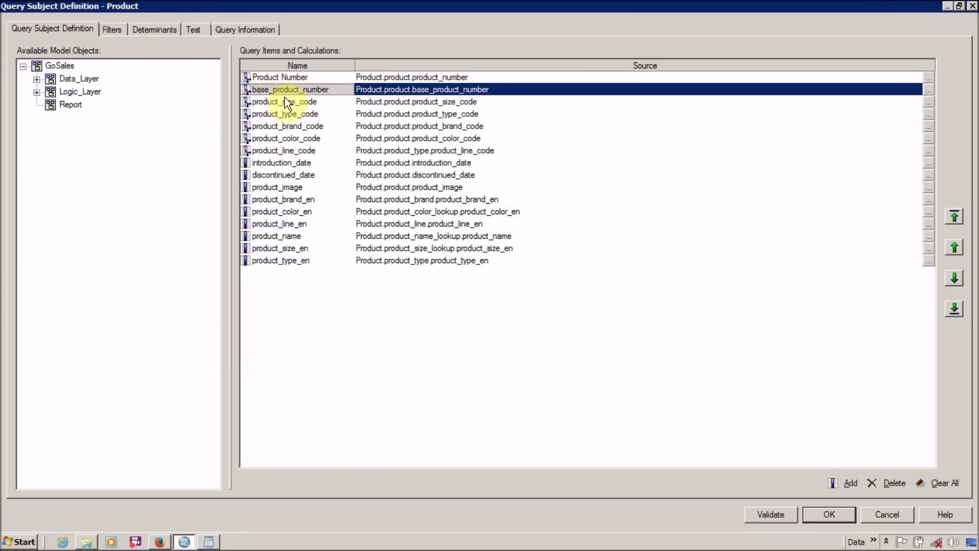
{"action": "left_click", "coordinate": [285, 90]}
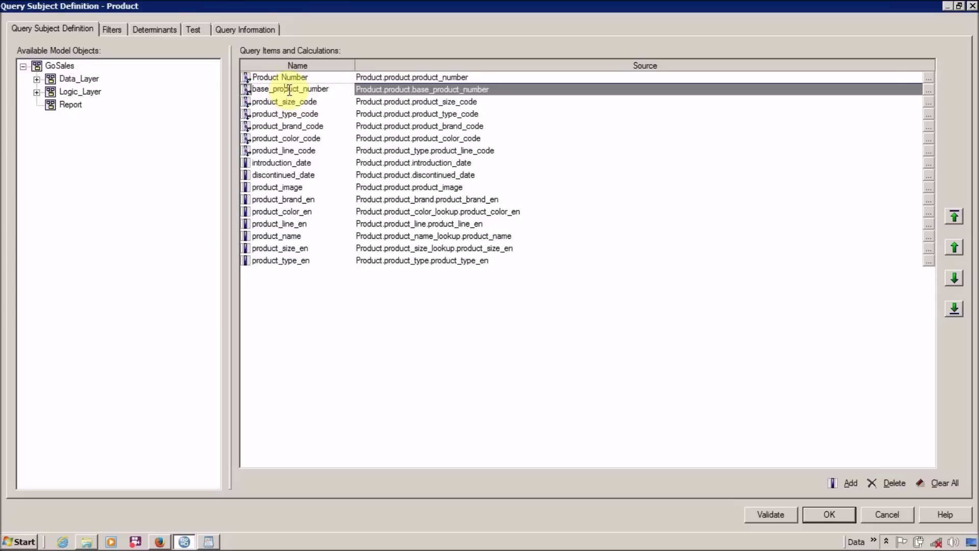
{"action": "left_click", "coordinate": [281, 102]}
{"action": "left_click", "coordinate": [281, 102]}
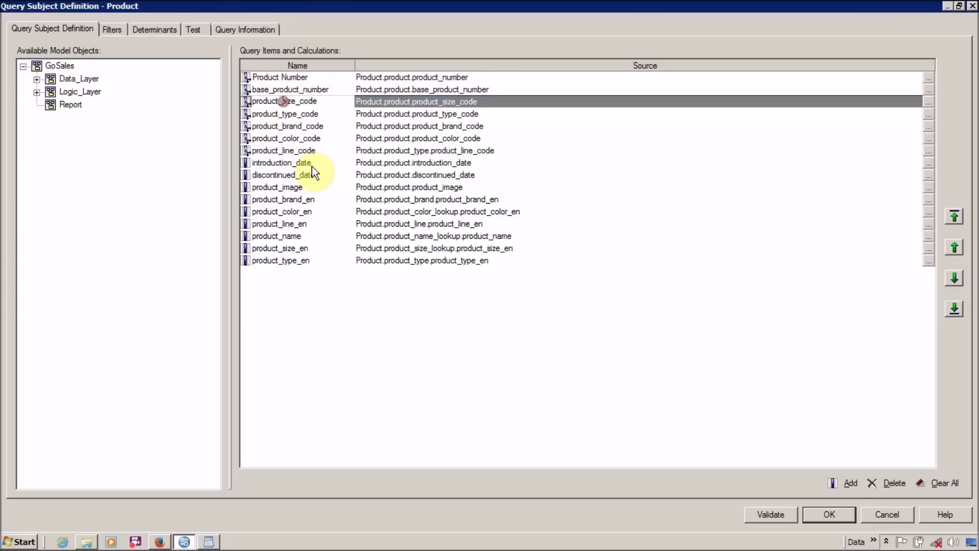
{"action": "key", "text": "Return"}
{"action": "key", "text": "Down"}
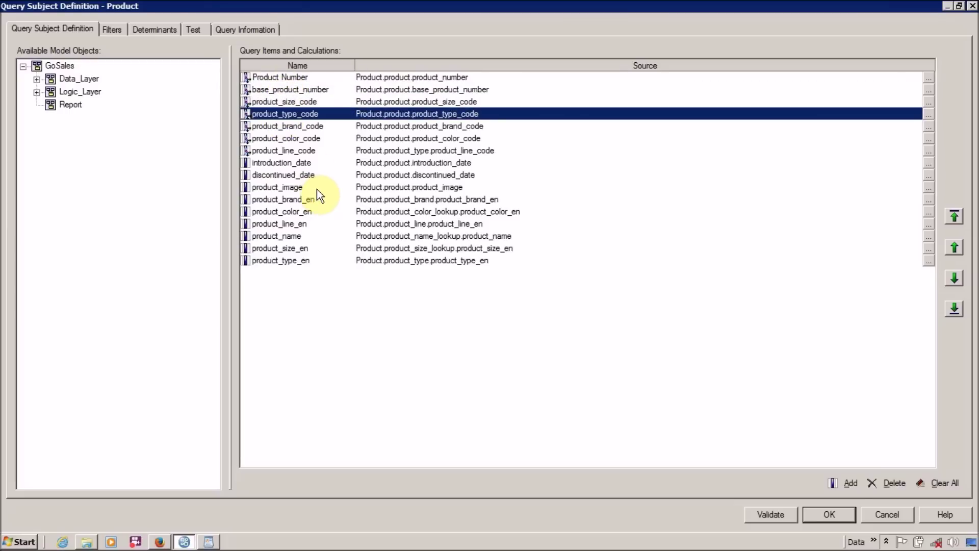
{"action": "key", "text": "Down"}
{"action": "key", "text": "Down"}
{"action": "key", "text": "Down"}
{"action": "key", "text": "Down"}
{"action": "key", "text": "Up"}
{"action": "key", "text": "Up"}
{"action": "key", "text": "Up"}
{"action": "key", "text": "Up"}
{"action": "key", "text": "Up"}
{"action": "key", "text": "Up"}
Rename base_product_number as "Base Product Number" in the Product query subject's definition.
{"action": "key", "text": "F2"}
{"action": "key", "text": "Home"}
{"action": "key", "text": "Delete"}
{"action": "type", "text": "B"}
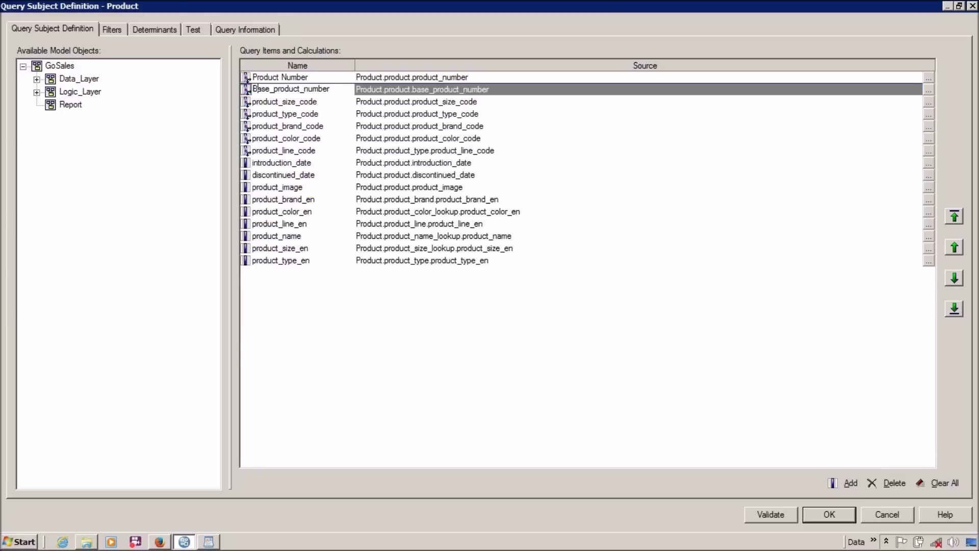
{"action": "key", "text": "Delete"}
{"action": "key", "text": "Delete"}
{"action": "type", "text": "P"}
{"action": "key", "text": "Right"}
{"action": "key", "text": "Right"}
{"action": "key", "text": "Right"}
{"action": "key", "text": "Right"}
{"action": "key", "text": "Right"}
{"action": "key", "text": "Right"}
{"action": "key", "text": "Delete"}
{"action": "key", "text": "Delete"}
{"action": "type", "text": "N"}
{"action": "key", "text": "Return"}
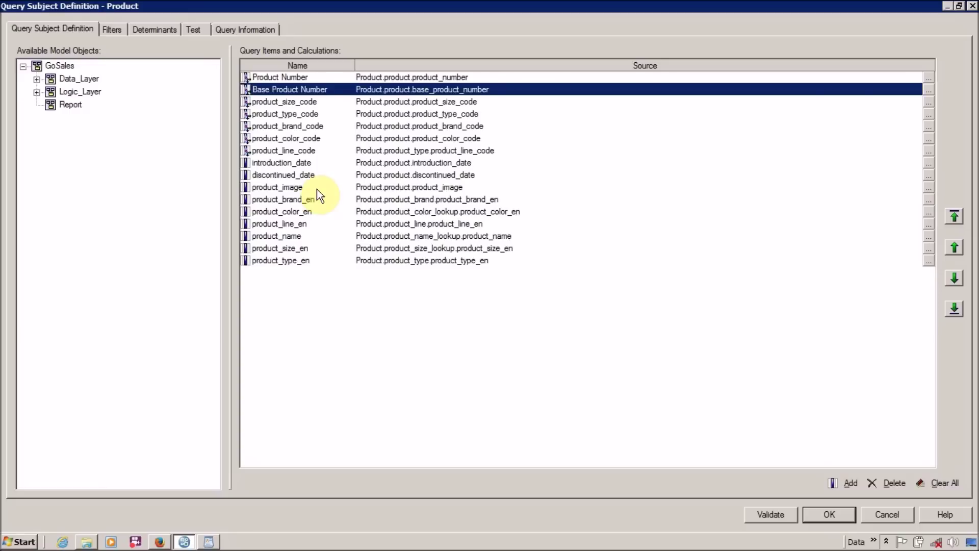
Rename product_size_code as "Product Size Code" in the Product query subject's definition.
{"action": "key", "text": "Down"}
{"action": "key", "text": "F2"}
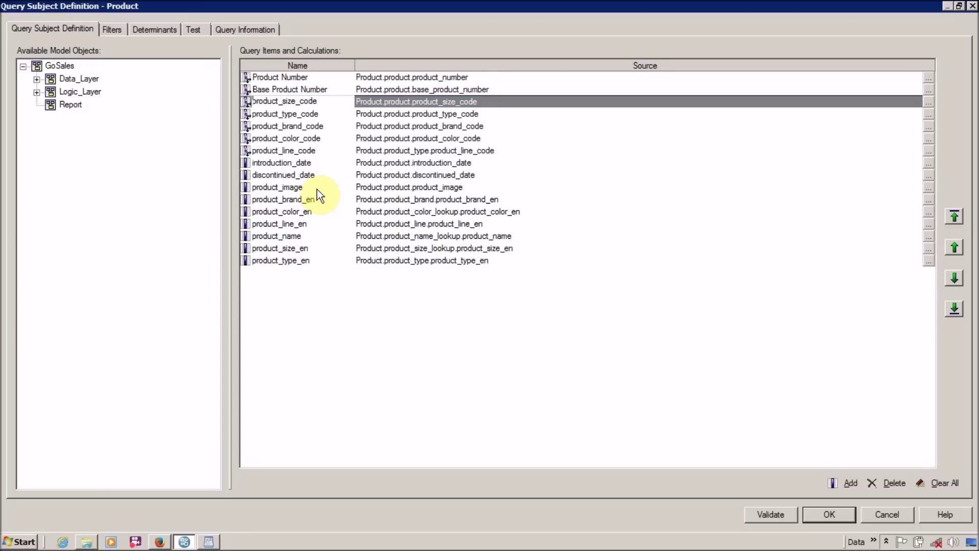
{"action": "key", "text": "Delete"}
{"action": "key", "text": "Delete"}
{"action": "type", "text": "P"}
{"action": "key", "text": "Delete"}
{"action": "key", "text": "Delete"}
{"action": "type", "text": "S"}
{"action": "key", "text": "Delete"}
{"action": "key", "text": "Delete"}
{"action": "type", "text": "C"}
{"action": "key", "text": "Return"}
Rename product_type_code as "Product Type Code" in the Product query subject's definition.
{"action": "key", "text": "Down"}
{"action": "key", "text": "F2"}
{"action": "key", "text": "Home"}
{"action": "key", "text": "Delete"}
{"action": "type", "text": "P"}
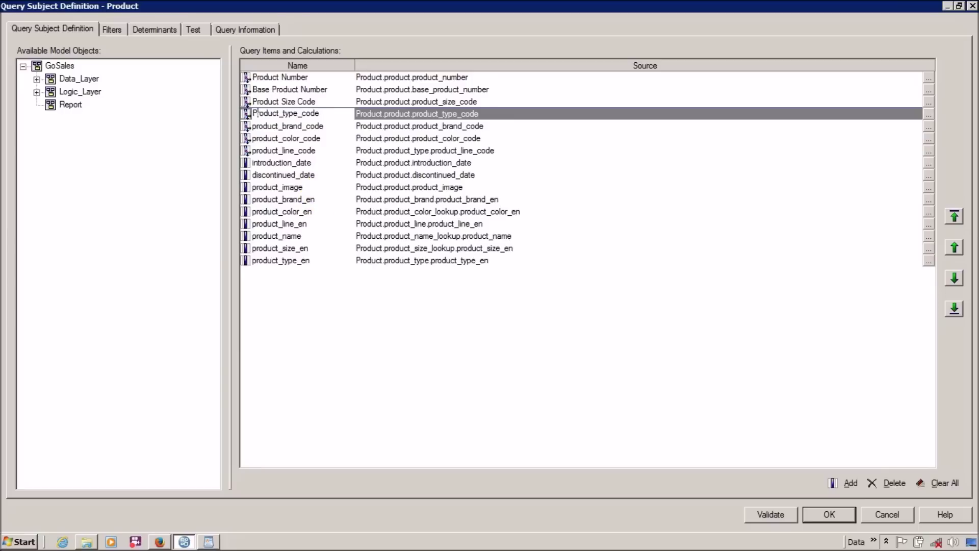
{"action": "key", "text": "Delete"}
{"action": "key", "text": "Delete"}
{"action": "type", "text": "T"}
{"action": "key", "text": "Delete"}
{"action": "key", "text": "Delete"}
{"action": "type", "text": "C"}
{"action": "key", "text": "Return"}
Rename product_brand_code as "Product Brand Code" and accept the changes to the Product query subject's definition.
{"action": "key", "text": "Down"}
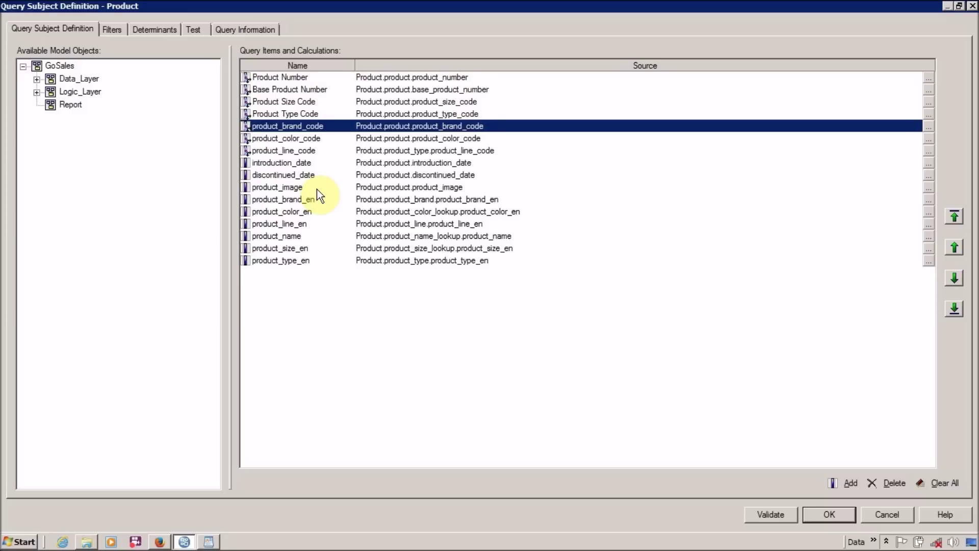
{"action": "key", "text": "F2"}
{"action": "key", "text": "Home"}
{"action": "key", "text": "Delete"}
{"action": "type", "text": "P"}
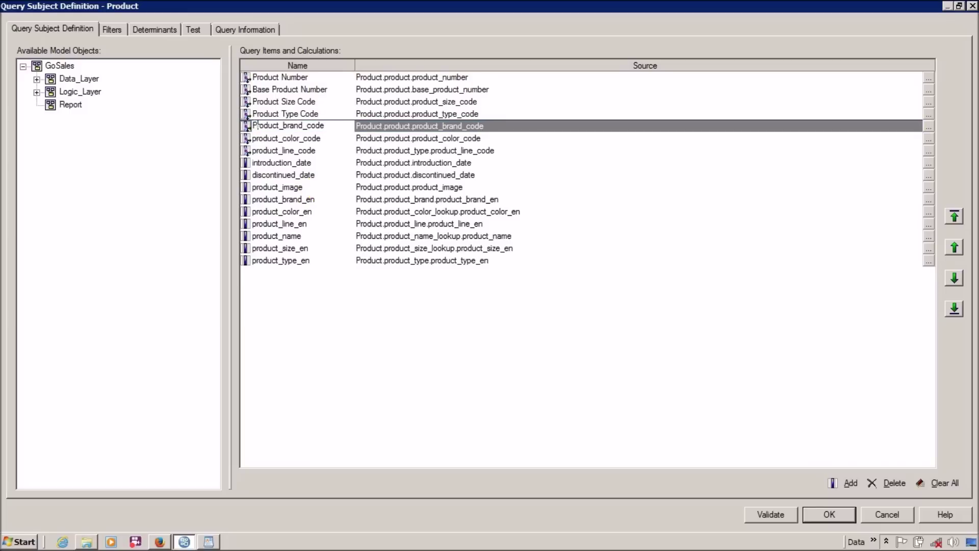
{"action": "key", "text": "Delete"}
{"action": "key", "text": "Delete"}
{"action": "type", "text": "B"}
{"action": "key", "text": "Delete"}
{"action": "key", "text": "Delete"}
{"action": "type", "text": "C"}
{"action": "key", "text": "Return"}
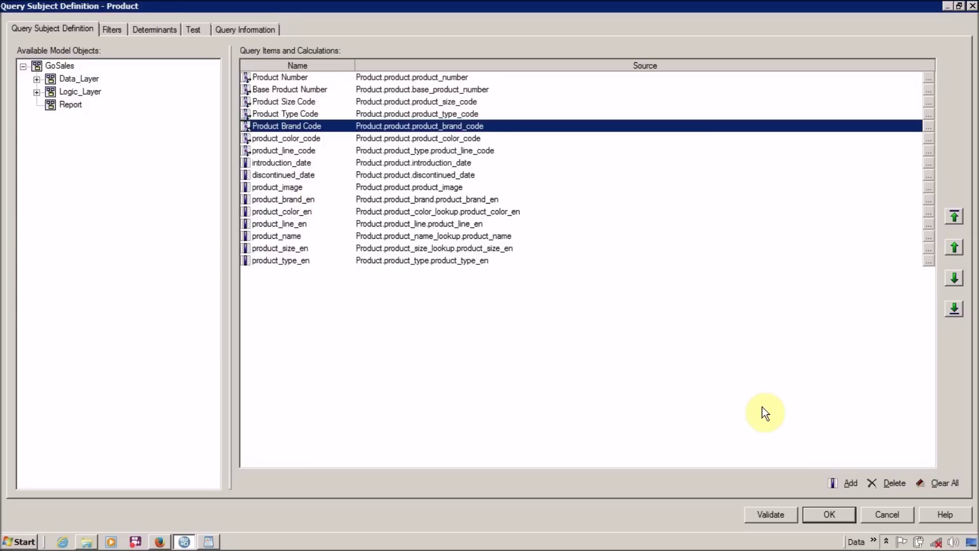
{"action": "left_click", "coordinate": [826, 513]}
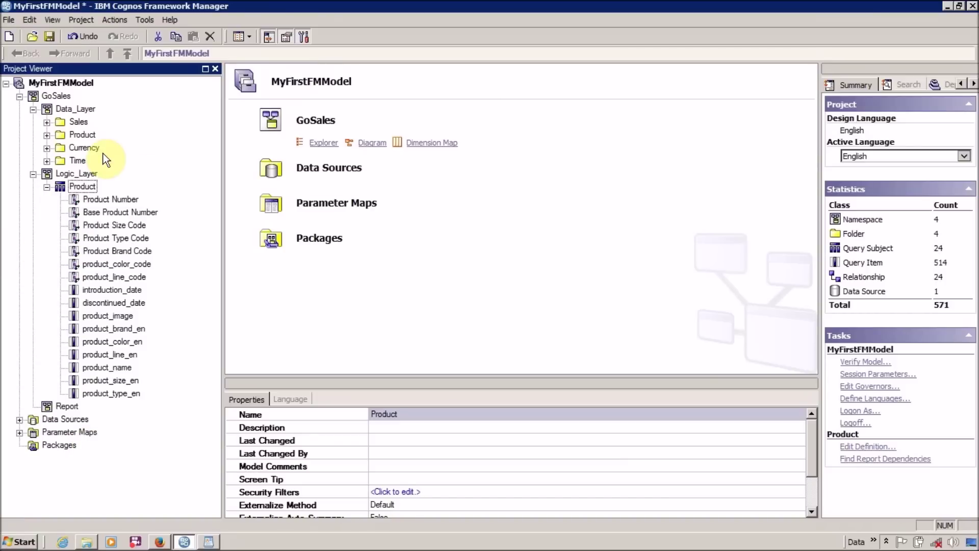
Rename product_color_code as "Product Color Code" directly in the project tree.
{"action": "left_click", "coordinate": [141, 266]}
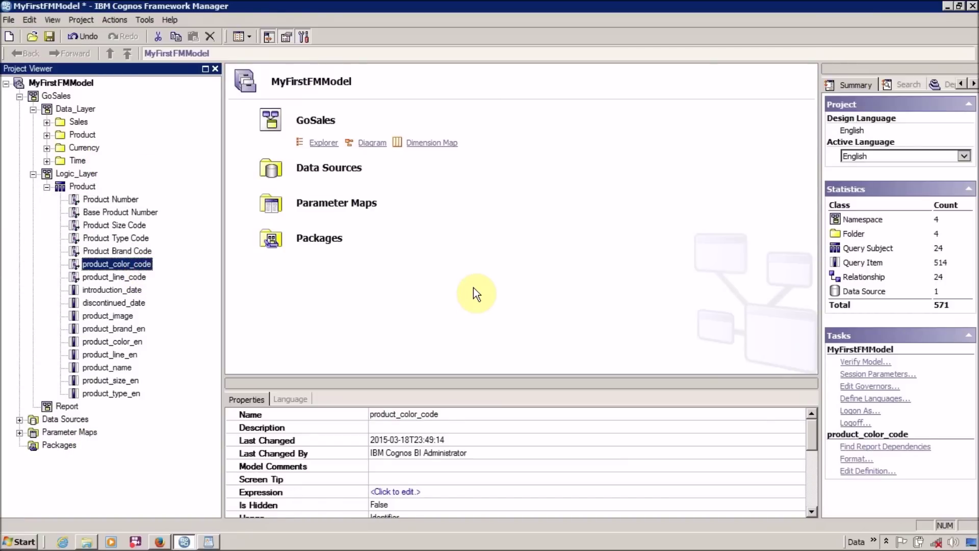
{"action": "key", "text": "F2"}
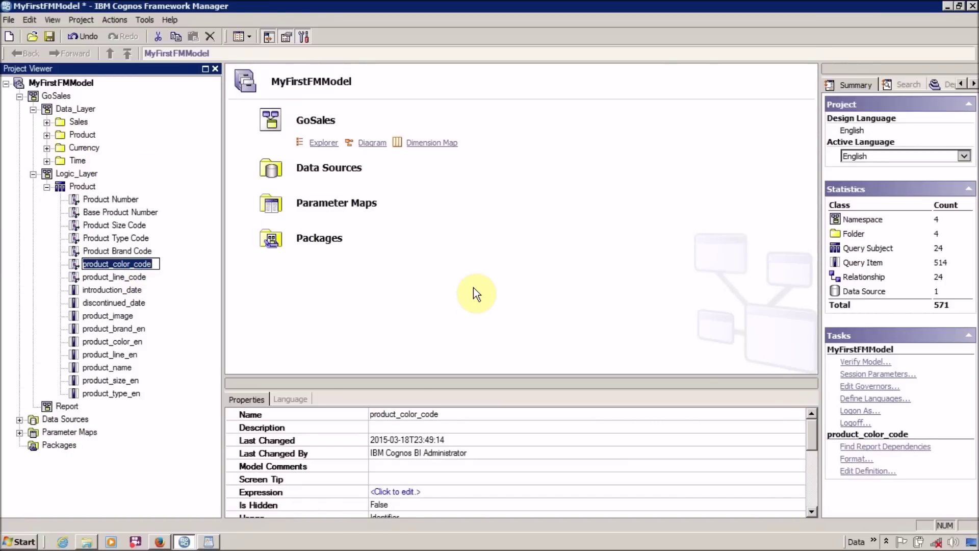
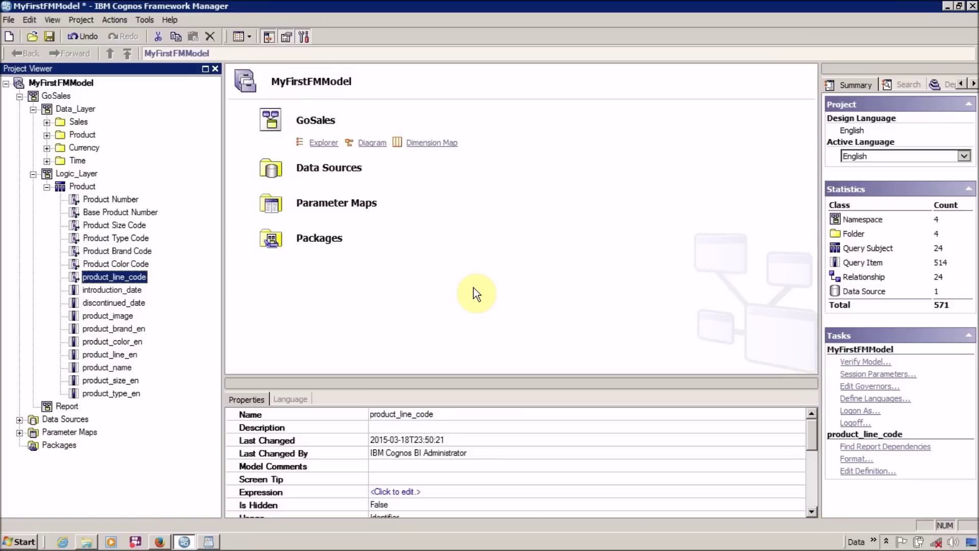
Rename product_line_code as "Product Line Code" directly in the project tree.
{"action": "key", "text": "F2"}
{"action": "type", "text": "P"}
{"action": "key", "text": "Right"}
{"action": "key", "text": "Right"}
{"action": "key", "text": "Right"}
{"action": "key", "text": "Right"}
{"action": "key", "text": "Right"}
{"action": "key", "text": "Right"}
{"action": "key", "text": "Delete"}
{"action": "key", "text": "Delete"}
{"action": "type", "text": "L"}
{"action": "key", "text": "Right"}
{"action": "key", "text": "Right"}
{"action": "key", "text": "Right"}
{"action": "key", "text": "Delete"}
{"action": "key", "text": "Delete"}
{"action": "type", "text": "C"}
{"action": "key", "text": "Return"}
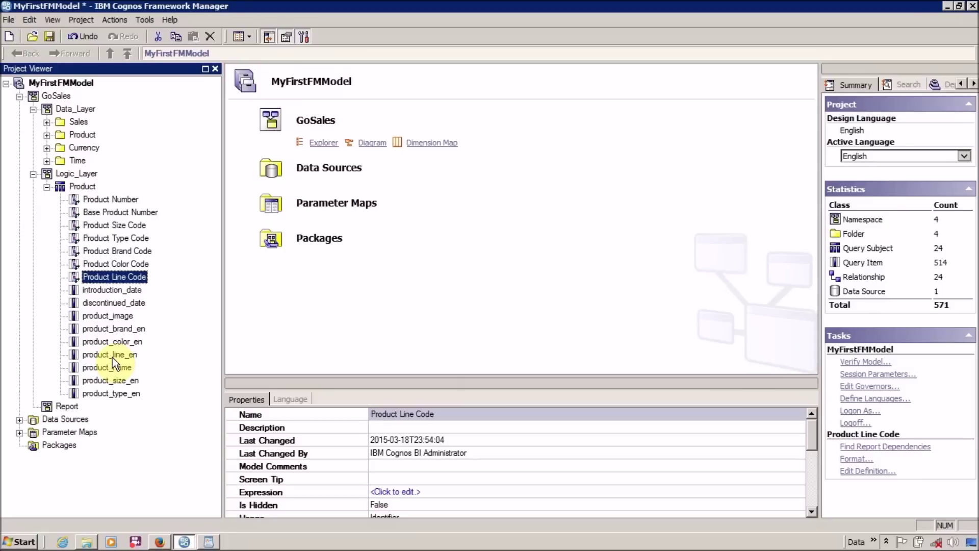
Change the Name property of the introduction_date item to "Introduction Date".
{"action": "left_click", "coordinate": [113, 290]}
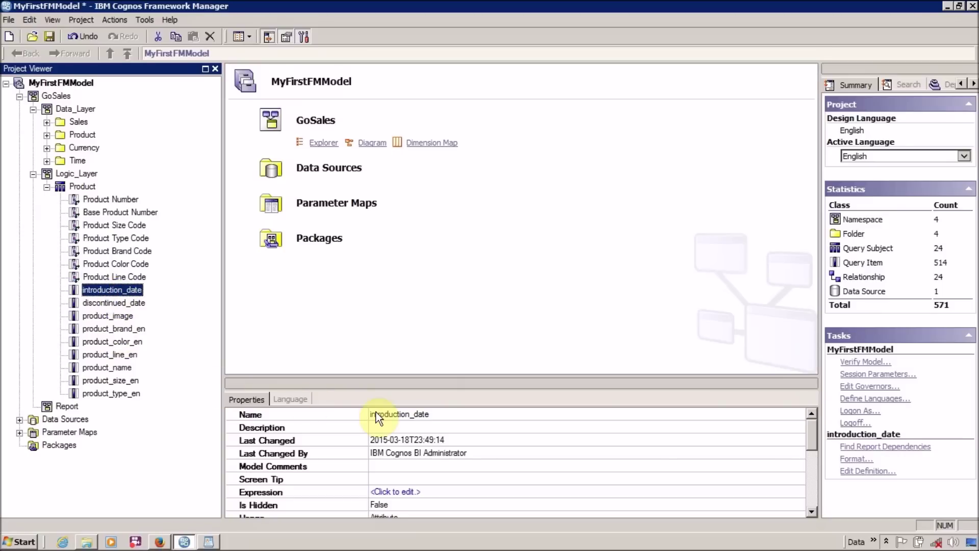
{"action": "left_click", "coordinate": [406, 414]}
{"action": "left_click", "coordinate": [459, 414]}
{"action": "key", "text": "Home"}
{"action": "key", "text": "Delete"}
{"action": "type", "text": "I"}
{"action": "key", "text": "Right"}
{"action": "key", "text": "Right"}
{"action": "key", "text": "Right"}
{"action": "key", "text": "Right"}
{"action": "key", "text": "Right"}
{"action": "key", "text": "Right"}
{"action": "key", "text": "Right"}
{"action": "key", "text": "Right"}
{"action": "key", "text": "Right"}
{"action": "key", "text": "Right"}
{"action": "key", "text": "Right"}
{"action": "key", "text": "Right"}
{"action": "key", "text": "BackSpace"}
{"action": "key", "text": "Delete"}
{"action": "type", "text": "D"}
{"action": "key", "text": "Return"}
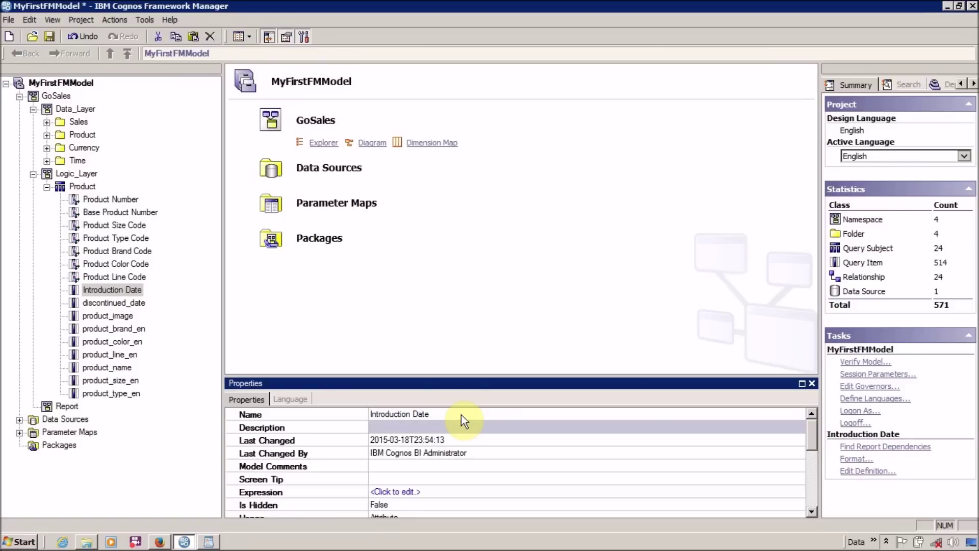
Select the query items from discontinued_date through product_type_en together, and enlarge their properties grid and its Name column.
{"action": "left_click", "coordinate": [140, 292]}
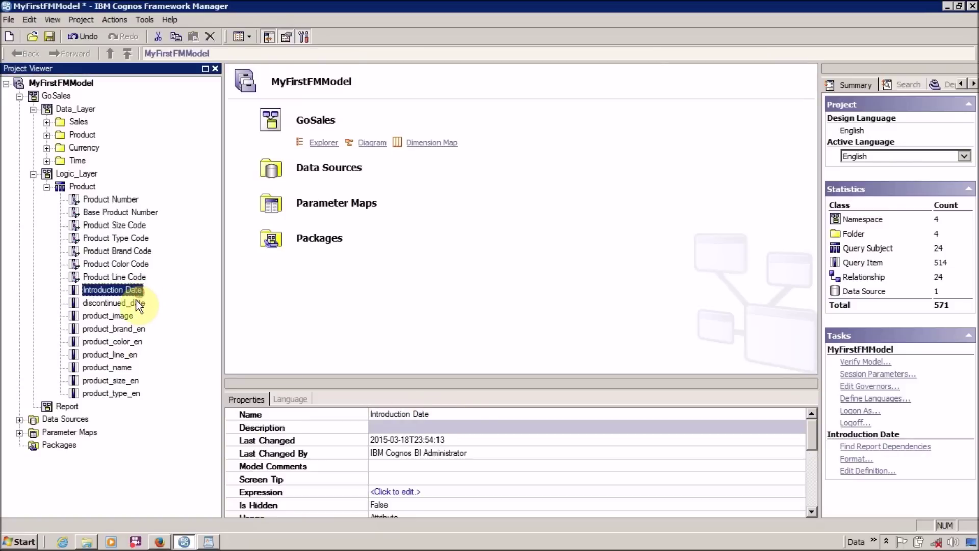
{"action": "left_click", "coordinate": [136, 302]}
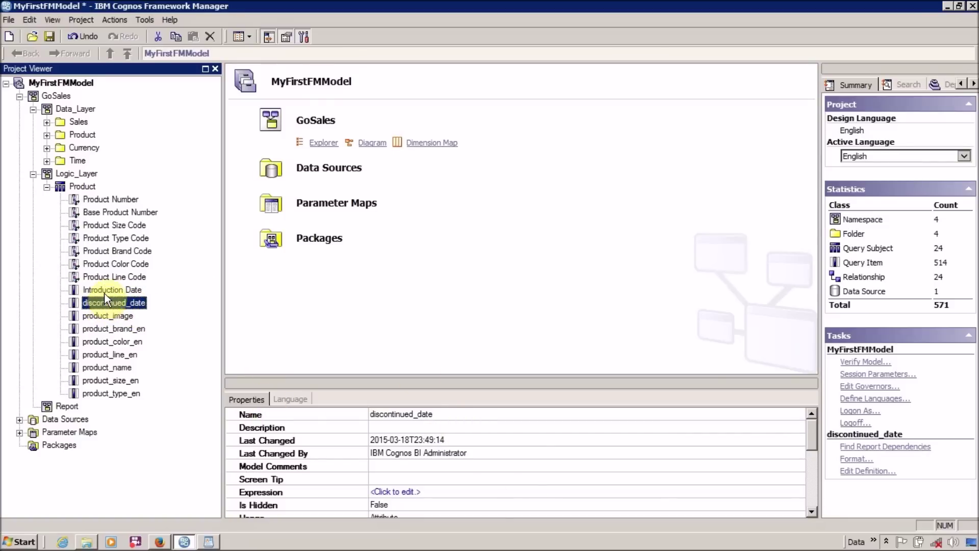
{"action": "left_click", "coordinate": [114, 393], "text": "shift"}
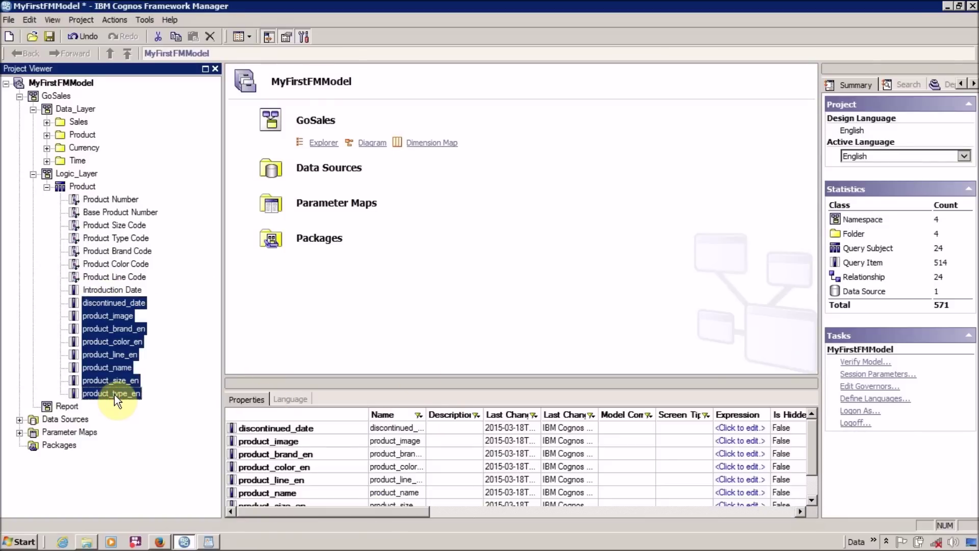
{"action": "left_click_drag", "start_coordinate": [468, 378], "coordinate": [479, 183]}
{"action": "left_click", "coordinate": [378, 232]}
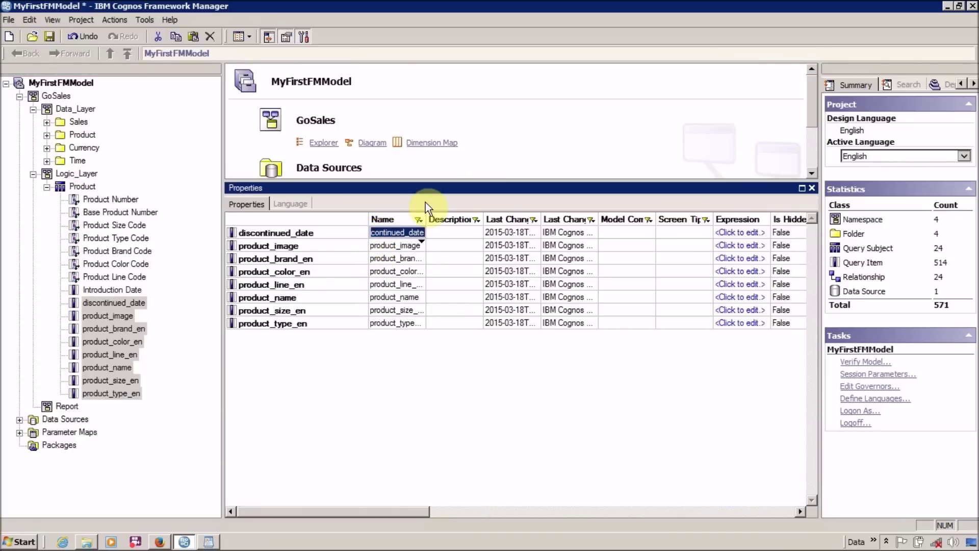
{"action": "left_click_drag", "start_coordinate": [427, 218], "coordinate": [502, 218]}
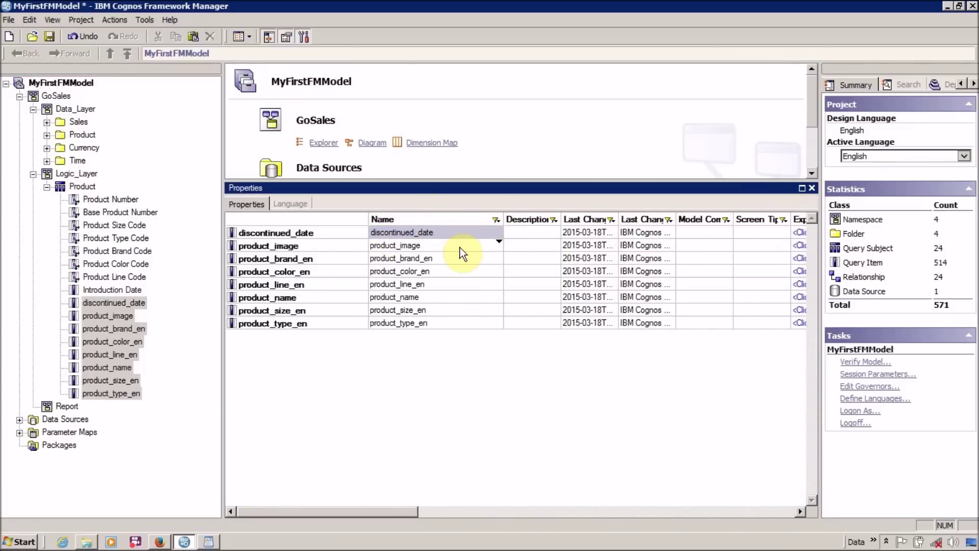
Change the Name property of discontinued_date to "Discontinued Date" in the shared properties grid.
{"action": "type", "text": "F"}
{"action": "key", "text": "BackSpace"}
{"action": "key", "text": "Delete"}
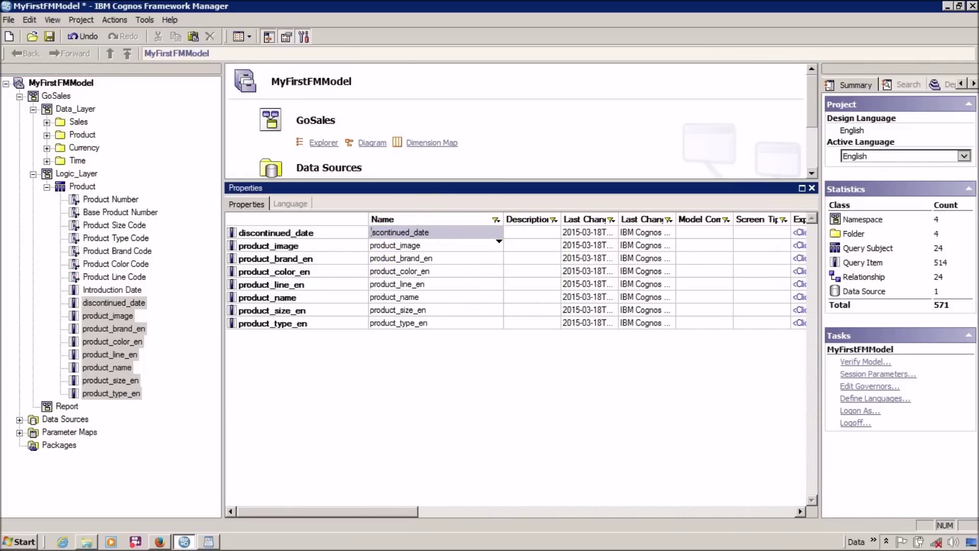
{"action": "type", "text": "D"}
{"action": "left_click", "coordinate": [425, 232]}
{"action": "key", "text": "BackSpace"}
{"action": "key", "text": "BackSpace"}
{"action": "type", "text": "D"}
Change the Name property of product_image to "Product Image" in the shared properties grid.
{"action": "left_click", "coordinate": [461, 247]}
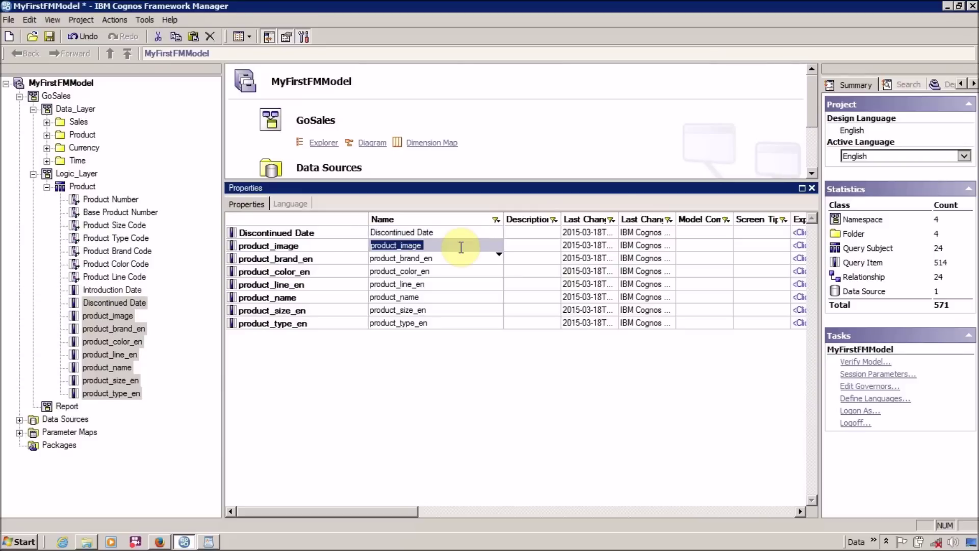
{"action": "key", "text": "Home"}
{"action": "key", "text": "Delete"}
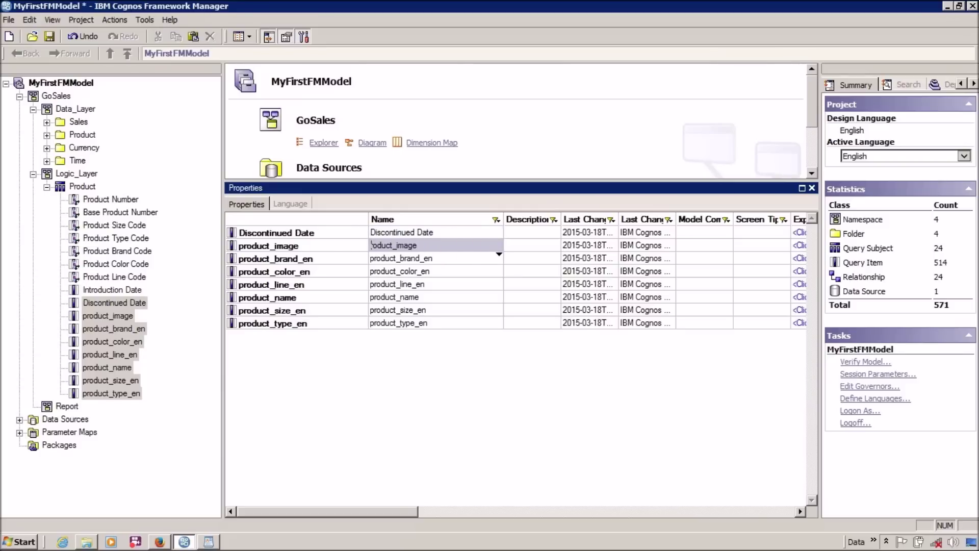
{"action": "type", "text": "P"}
{"action": "left_click", "coordinate": [400, 244]}
{"action": "key", "text": "BackSpace"}
{"action": "key", "text": "Delete"}
{"action": "type", "text": "I"}
{"action": "left_click", "coordinate": [462, 254]}
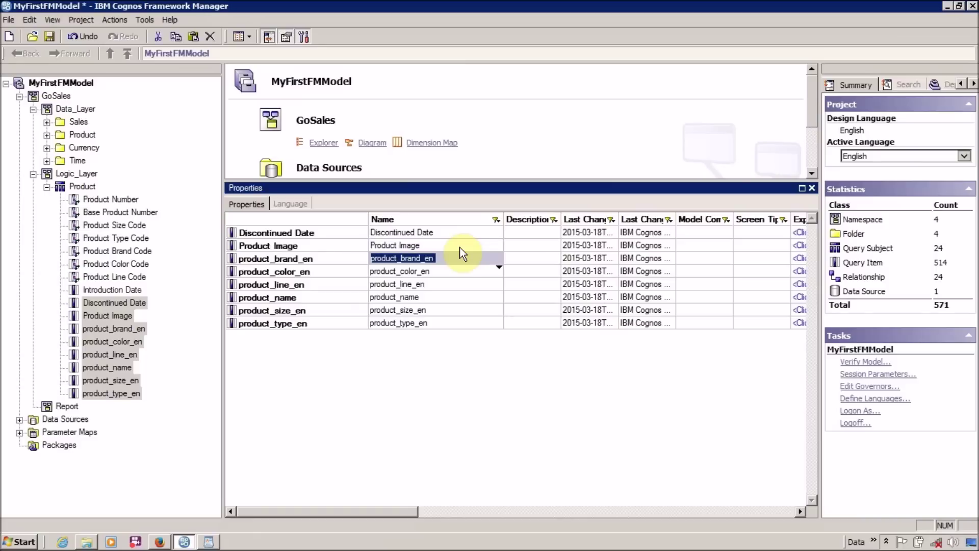
Change the Name property of product_brand_en to "Product Brand" in the shared properties grid.
{"action": "key", "text": "Home"}
{"action": "key", "text": "Delete"}
{"action": "type", "text": "P"}
{"action": "key", "text": "Right"}
{"action": "key", "text": "Right"}
{"action": "key", "text": "Right"}
{"action": "key", "text": "Right"}
{"action": "key", "text": "Right"}
{"action": "key", "text": "Right"}
{"action": "key", "text": "Delete"}
{"action": "key", "text": "Delete"}
{"action": "key", "text": "Delete"}
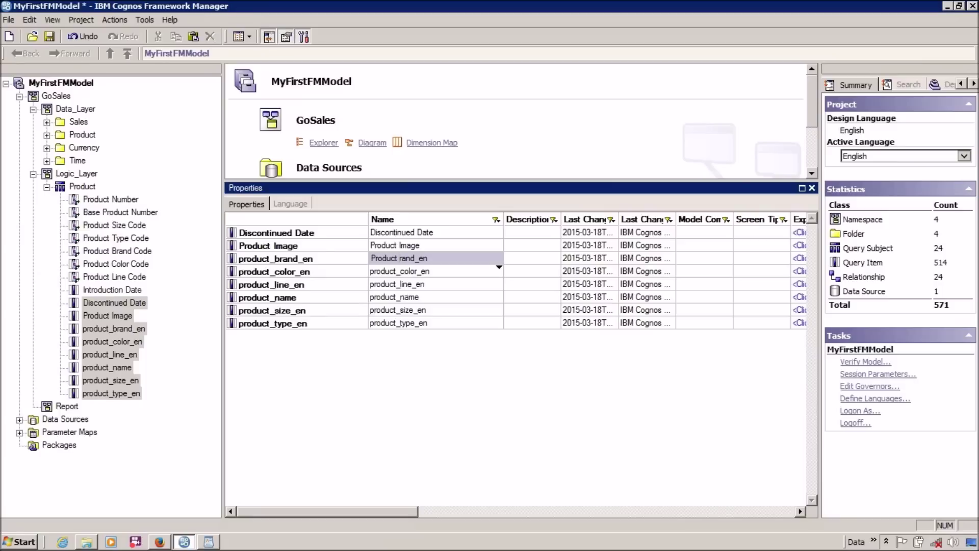
{"action": "type", "text": "Br"}
{"action": "key", "text": "shift+End"}
{"action": "key", "text": "Delete"}
{"action": "key", "text": "Return"}
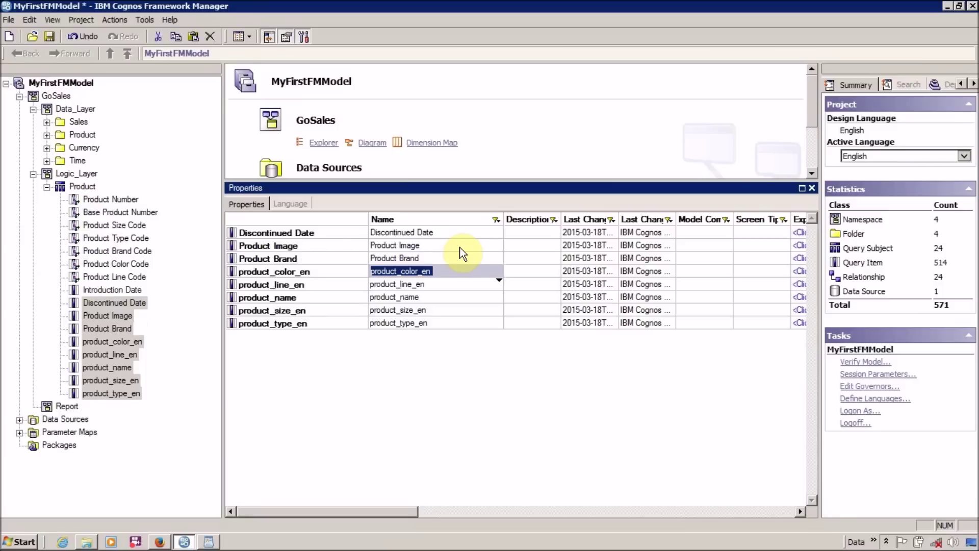
Change the Name property of product_color_en to "Product Color" in the shared properties grid.
{"action": "key", "text": "Home"}
{"action": "key", "text": "Delete"}
{"action": "type", "text": "P"}
{"action": "key", "text": "Right"}
{"action": "key", "text": "Right"}
{"action": "key", "text": "Right"}
{"action": "key", "text": "Right"}
{"action": "key", "text": "Right"}
{"action": "key", "text": "Right"}
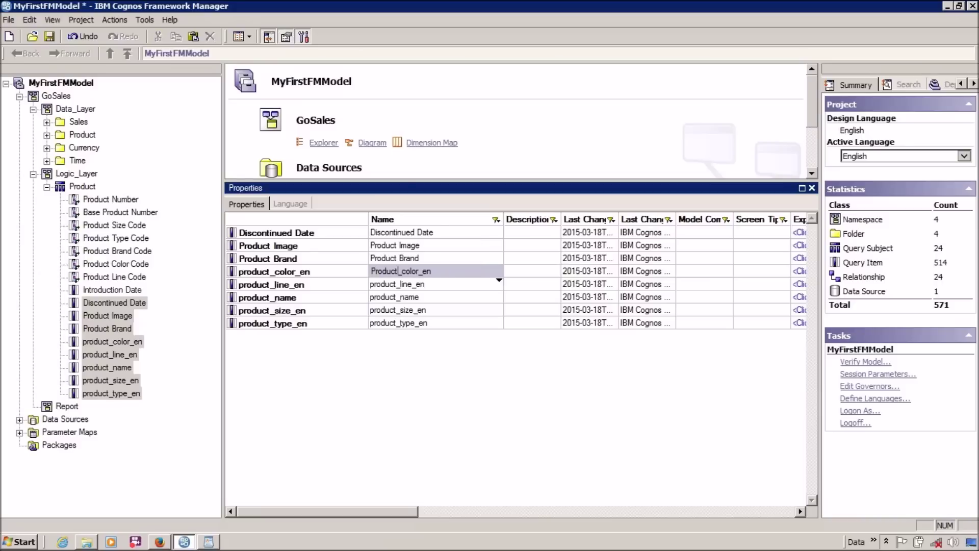
{"action": "key", "text": "Delete"}
{"action": "key", "text": "Delete"}
{"action": "type", "text": "C"}
{"action": "key", "text": "shift+End"}
{"action": "key", "text": "Delete"}
{"action": "key", "text": "Return"}
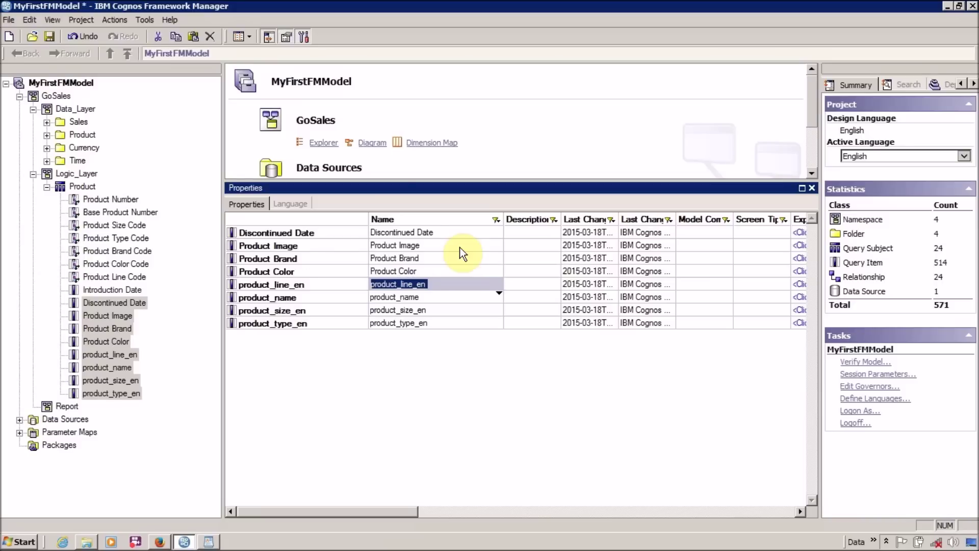
Change the Name property of product_line_en to "Product Line" in the shared properties grid.
{"action": "key", "text": "Home"}
{"action": "key", "text": "Delete"}
{"action": "key", "text": "Delete"}
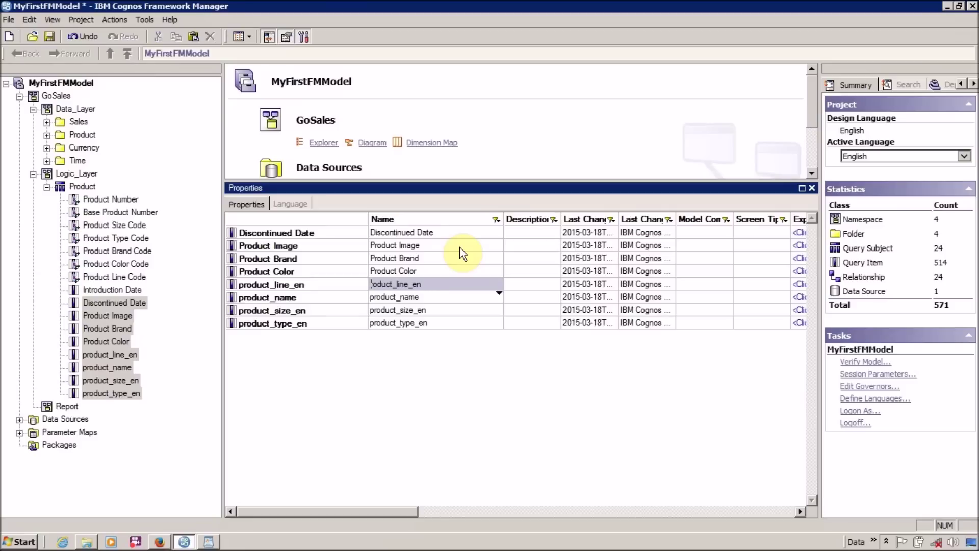
{"action": "type", "text": "P"}
{"action": "key", "text": "Right"}
{"action": "key", "text": "Right"}
{"action": "key", "text": "Right"}
{"action": "key", "text": "Right"}
{"action": "key", "text": "Right"}
{"action": "key", "text": "Right"}
{"action": "key", "text": "Delete"}
{"action": "key", "text": "Delete"}
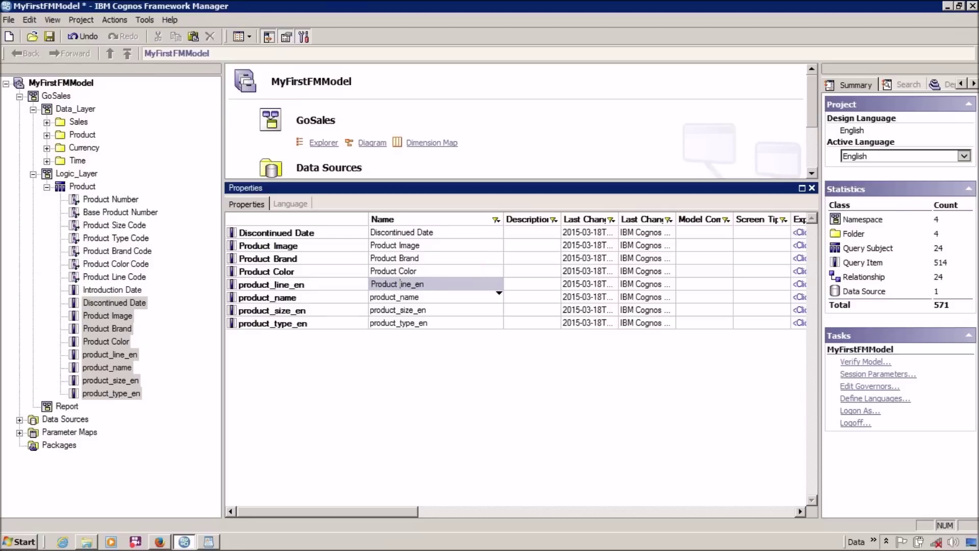
{"action": "type", "text": "L"}
{"action": "key", "text": "Right"}
{"action": "key", "text": "Right"}
{"action": "key", "text": "Right"}
{"action": "key", "text": "shift+End"}
{"action": "key", "text": "Delete"}
{"action": "key", "text": "Return"}
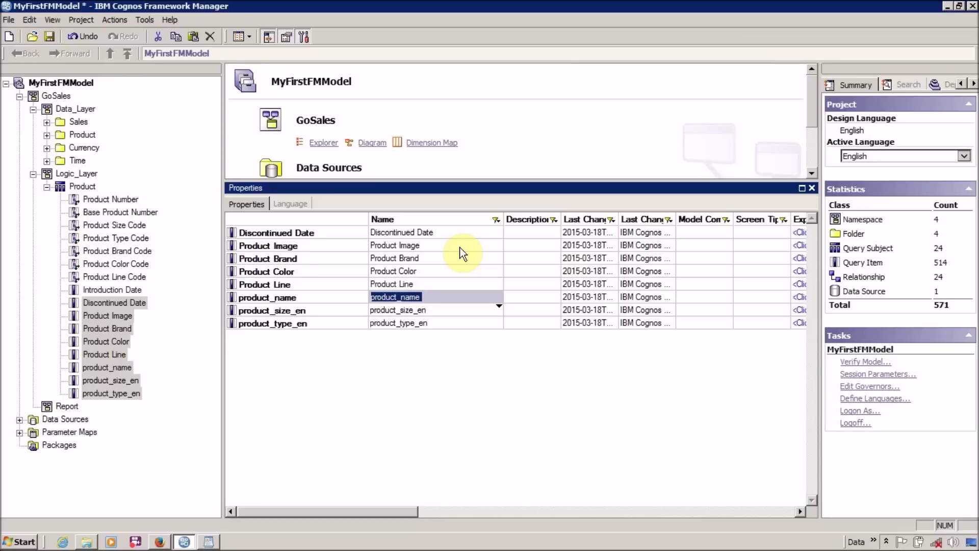
Change the Name property of product_name to "Product Name" in the shared properties grid.
{"action": "key", "text": "Home"}
{"action": "key", "text": "Delete"}
{"action": "type", "text": "P"}
{"action": "key", "text": "Right"}
{"action": "key", "text": "Right"}
{"action": "key", "text": "Right"}
{"action": "key", "text": "Right"}
{"action": "key", "text": "Right"}
{"action": "key", "text": "Right"}
{"action": "key", "text": "Delete"}
{"action": "key", "text": "Delete"}
{"action": "type", "text": "N"}
{"action": "key", "text": "Return"}
Change the Name property of product_size_en to "Product Size" in the shared properties grid.
{"action": "key", "text": "Home"}
{"action": "key", "text": "Delete"}
{"action": "type", "text": "P"}
{"action": "key", "text": "Right"}
{"action": "key", "text": "Right"}
{"action": "key", "text": "Right"}
{"action": "key", "text": "Right"}
{"action": "key", "text": "Right"}
{"action": "key", "text": "Right"}
{"action": "key", "text": "Delete"}
{"action": "key", "text": "Delete"}
{"action": "type", "text": "S"}
{"action": "key", "text": "Delete"}
{"action": "key", "text": "Delete"}
{"action": "key", "text": "Delete"}
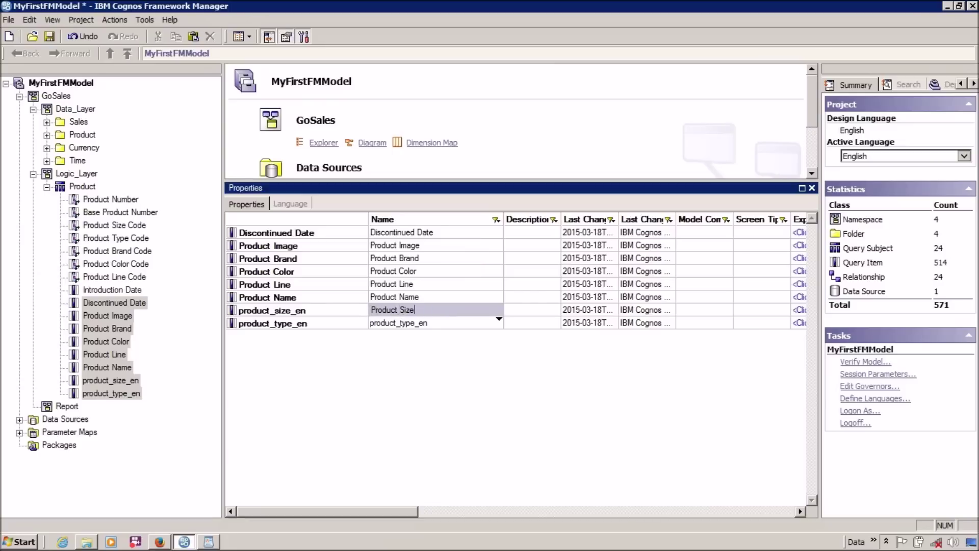
{"action": "key", "text": "Return"}
Change the Name property of product_type_en to "Product Type" in the shared properties grid.
{"action": "key", "text": "Home"}
{"action": "key", "text": "Delete"}
{"action": "type", "text": "P"}
{"action": "key", "text": "Right"}
{"action": "key", "text": "Right"}
{"action": "key", "text": "Right"}
{"action": "key", "text": "Right"}
{"action": "key", "text": "Right"}
{"action": "key", "text": "Right"}
{"action": "key", "text": "Delete"}
{"action": "key", "text": "Delete"}
{"action": "type", "text": "T"}
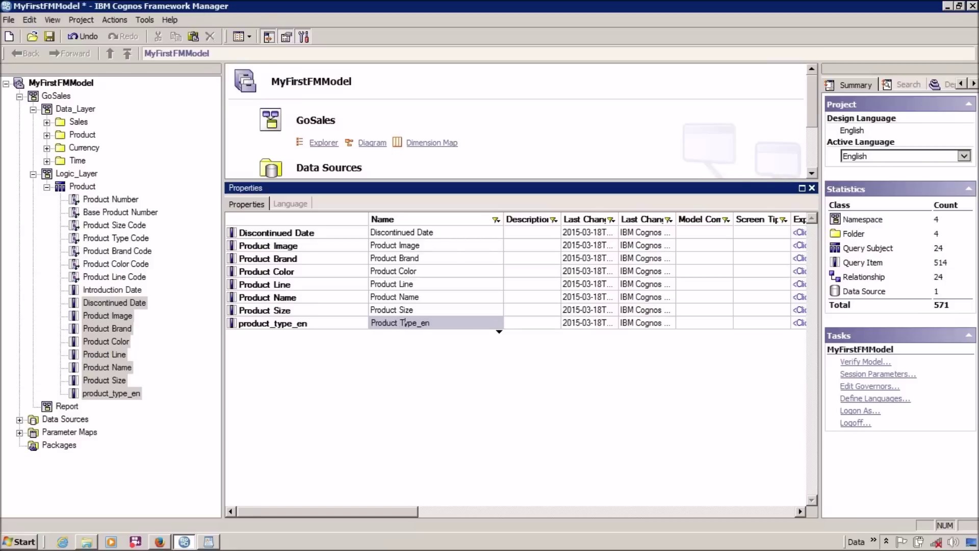
{"action": "key", "text": "shift+End"}
{"action": "key", "text": "Delete"}
{"action": "key", "text": "Return"}
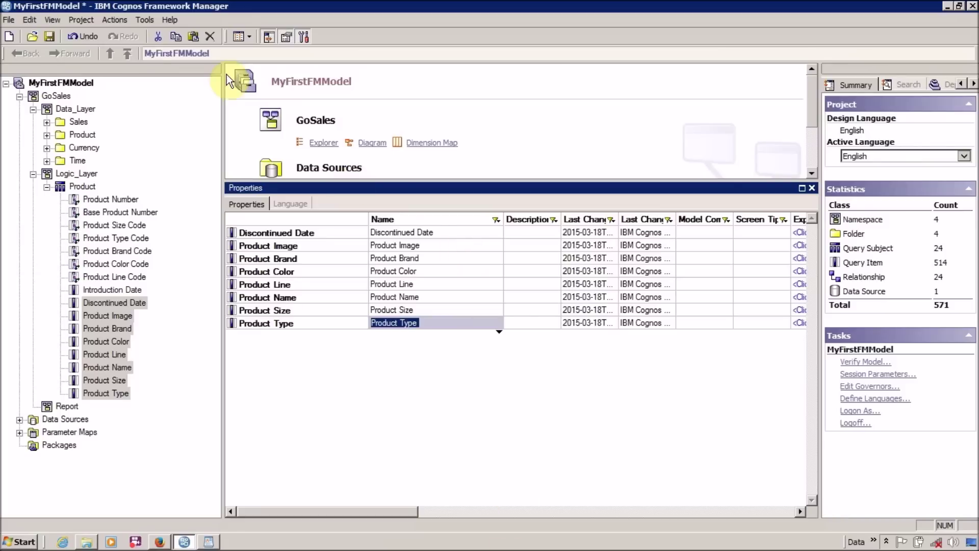
Collapse the Product query subject in Logic_Layer, expand the Product folder in Data_Layer, and widen the project tree.
{"action": "left_click", "coordinate": [48, 187]}
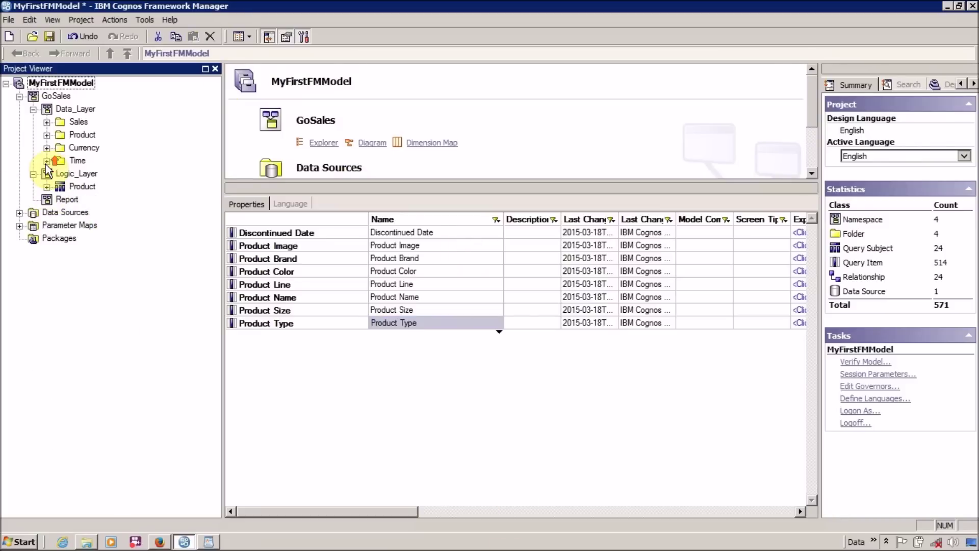
{"action": "left_click", "coordinate": [46, 135]}
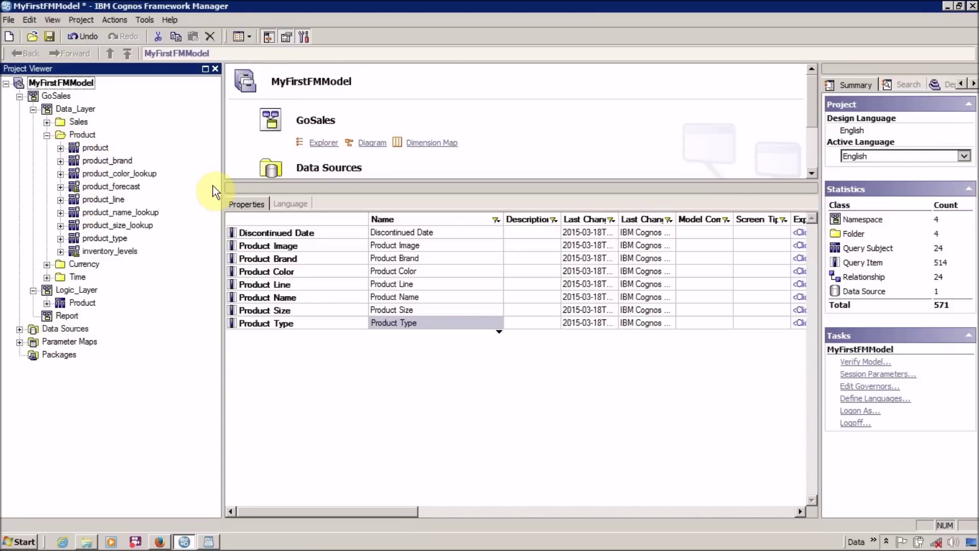
{"action": "left_click_drag", "start_coordinate": [224, 193], "coordinate": [401, 197]}
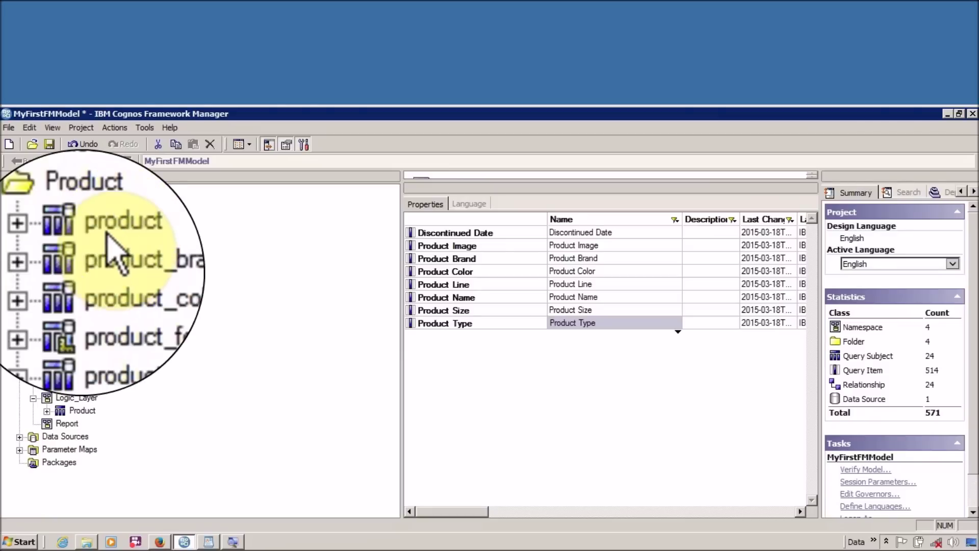
Compare the icons and properties of the product query subject in Data_Layer and the Product query subject in Logic_Layer.
{"action": "left_click", "coordinate": [97, 148]}
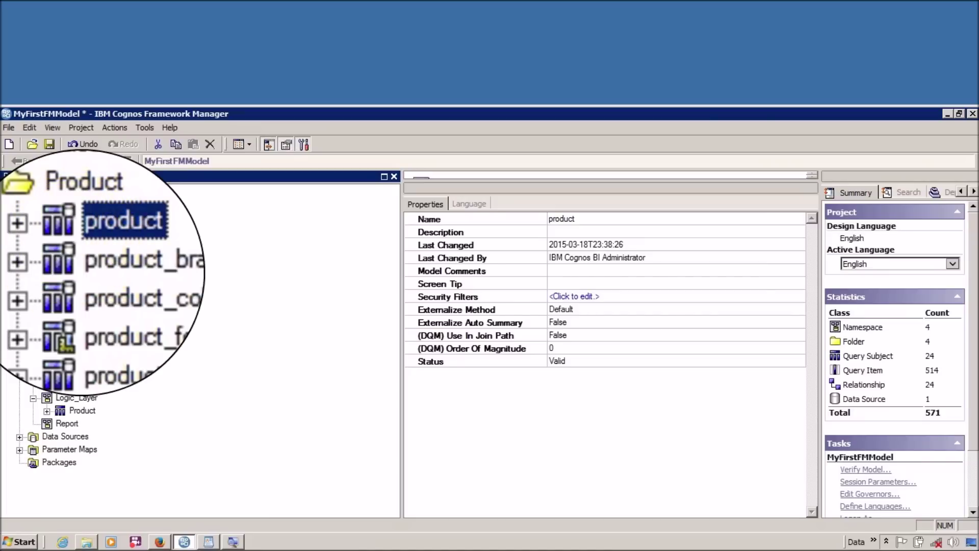
{"action": "left_click", "coordinate": [66, 411]}
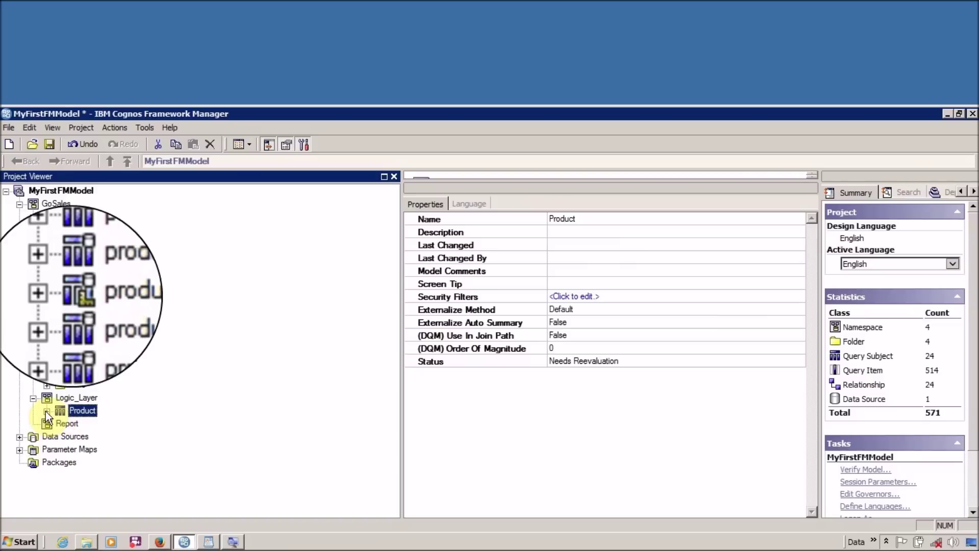
{"action": "left_click", "coordinate": [46, 411]}
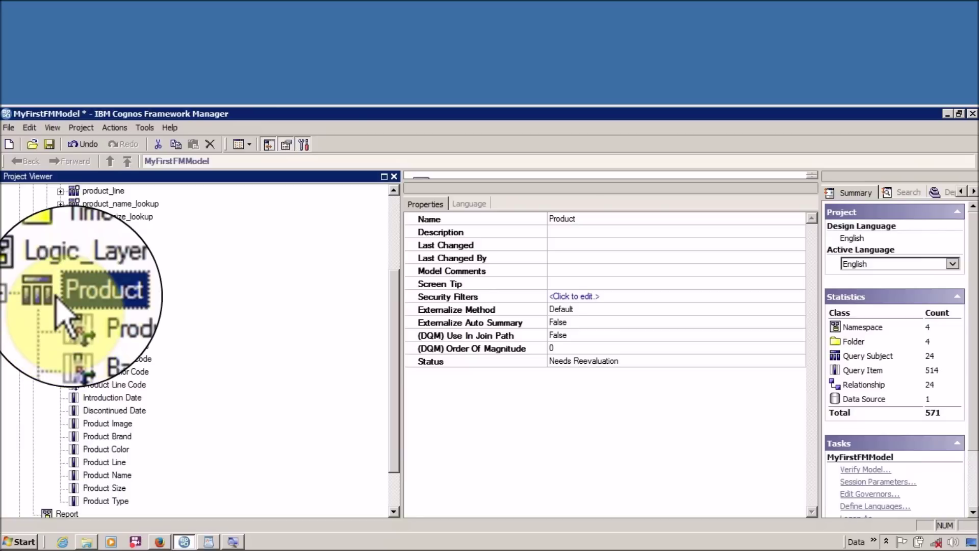
{"action": "scroll", "coordinate": [67, 298], "scroll_direction": "up", "scroll_amount": 1}
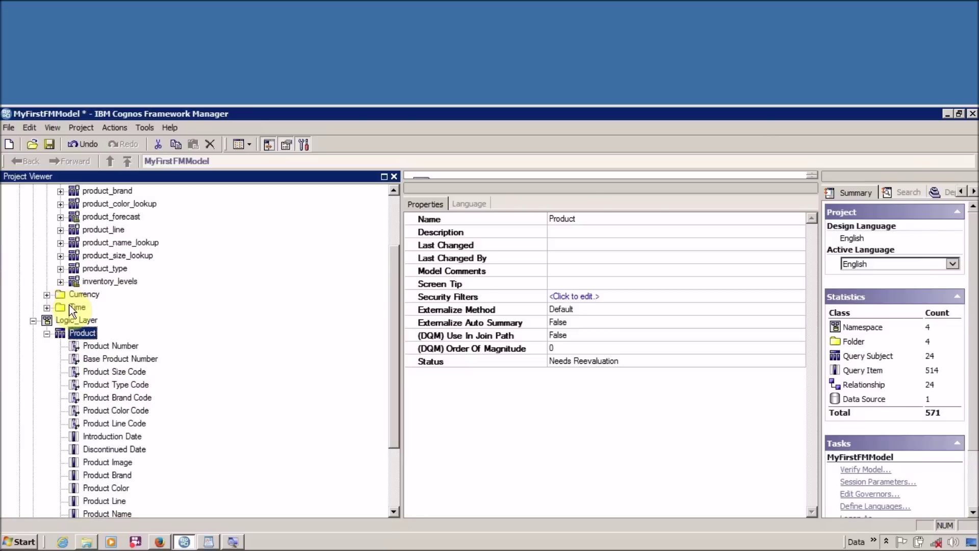
{"action": "scroll", "coordinate": [70, 337], "scroll_direction": "up", "scroll_amount": 1}
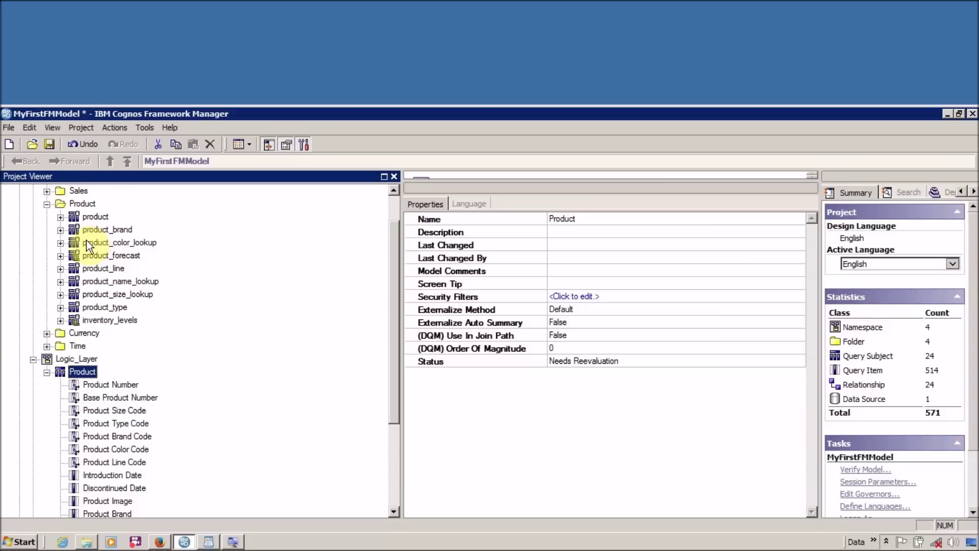
Examine the icons and query items of the product_forecast and product_line query subjects in the Data_Layer Product folder.
{"action": "left_click", "coordinate": [45, 374]}
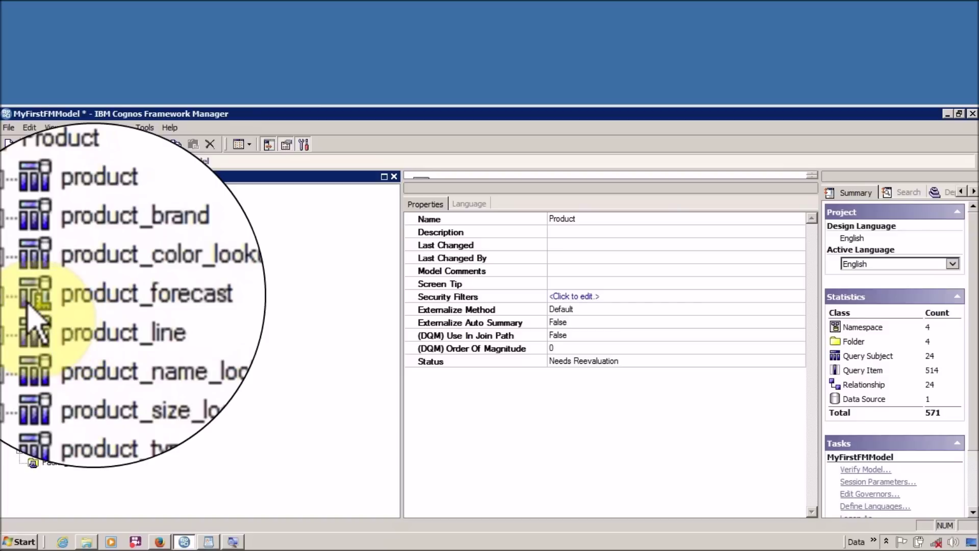
{"action": "left_click", "coordinate": [82, 303]}
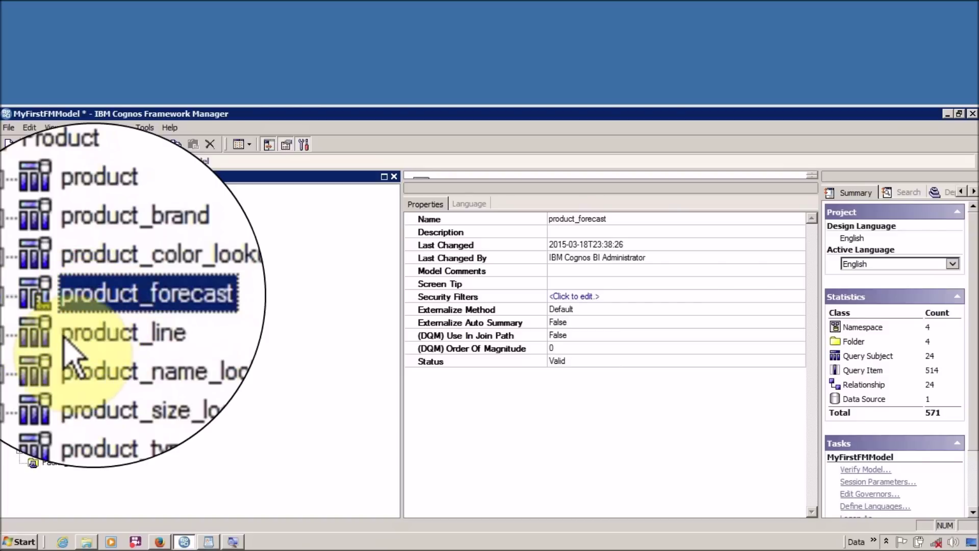
{"action": "left_click", "coordinate": [23, 342]}
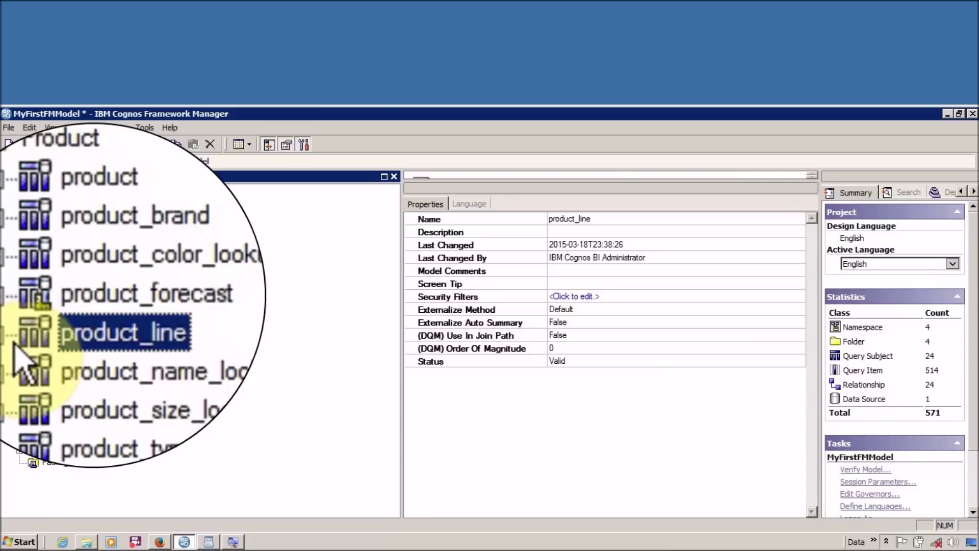
{"action": "left_click", "coordinate": [8, 341]}
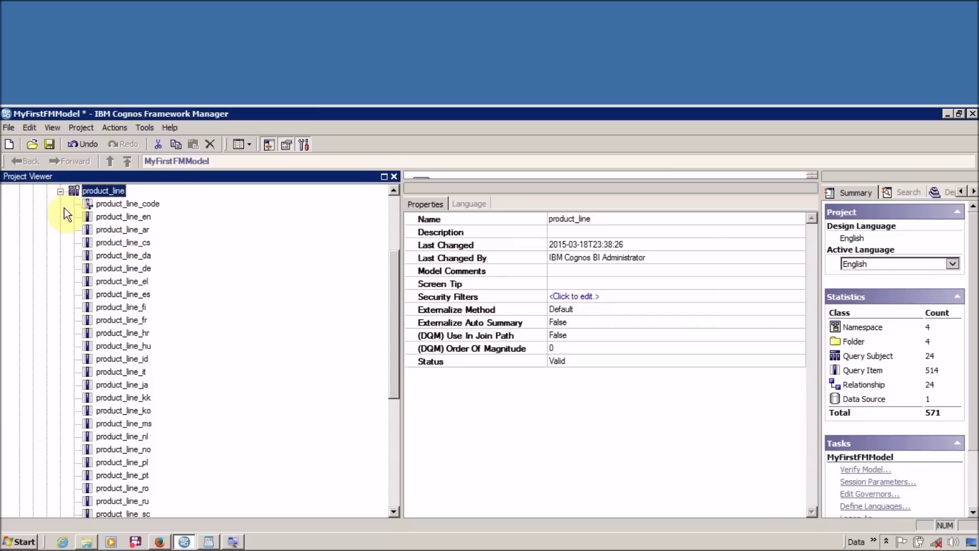
{"action": "left_click", "coordinate": [60, 191]}
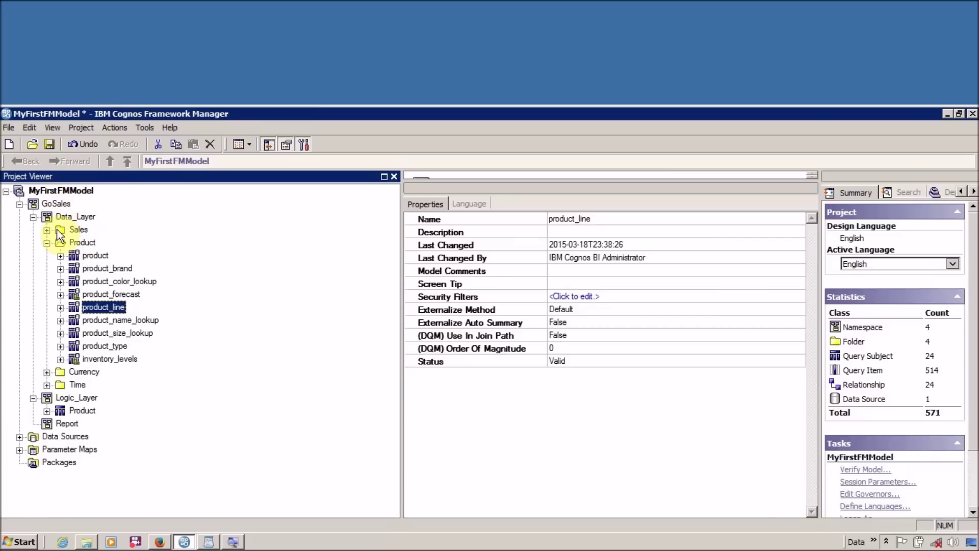
{"action": "left_click", "coordinate": [60, 294]}
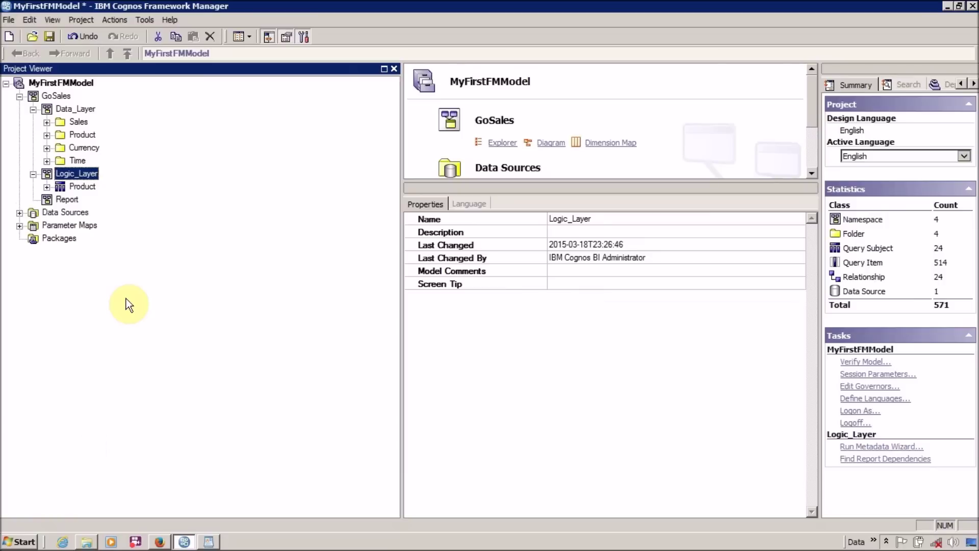
Create a model-based query subject named "Sales" in Logic_Layer.
{"action": "right_click", "coordinate": [92, 174]}
{"action": "mouse_move", "coordinate": [109, 182]}
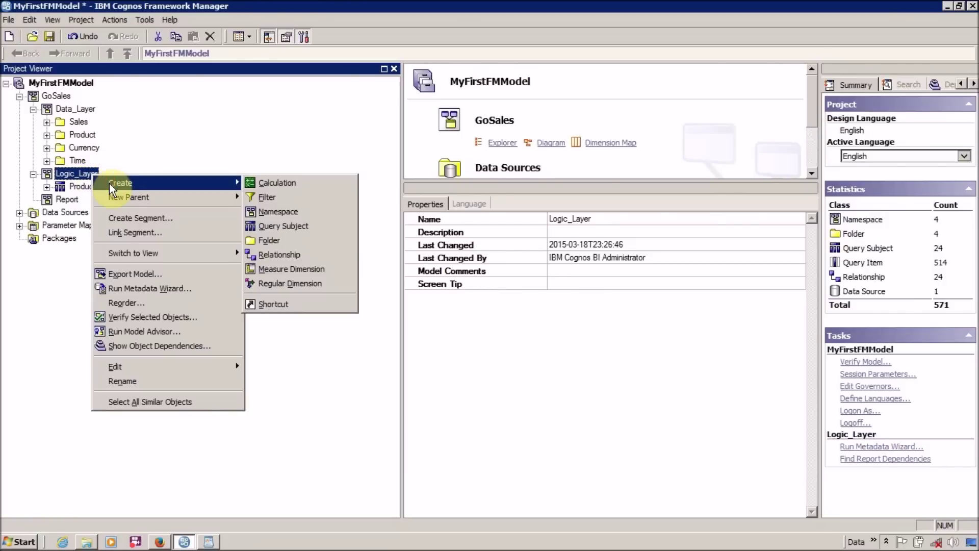
{"action": "left_click", "coordinate": [262, 229]}
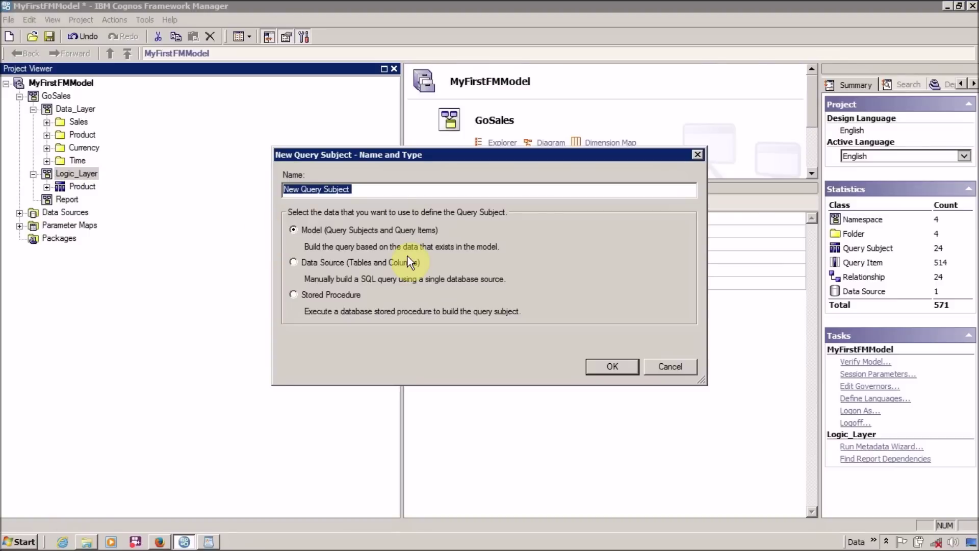
{"action": "type", "text": "Sales"}
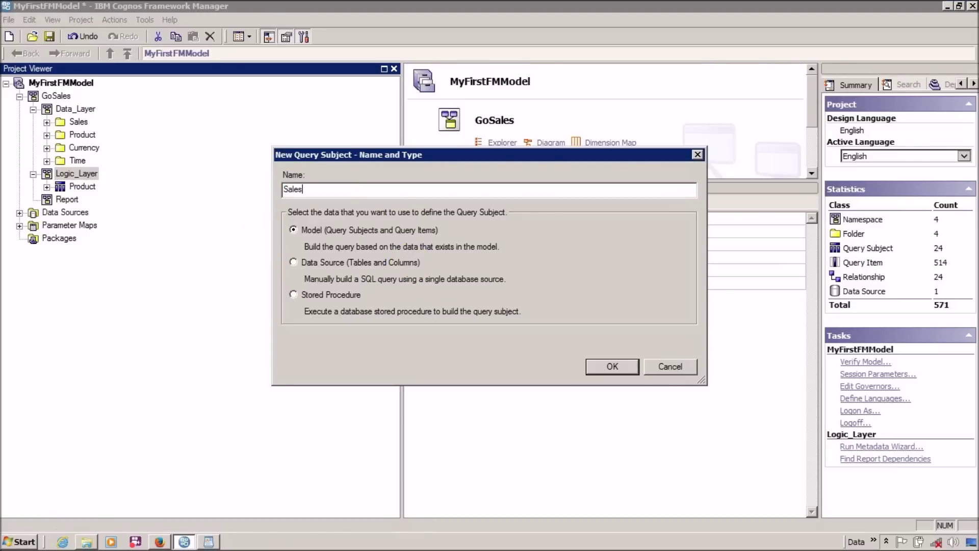
{"action": "key", "text": "Return"}
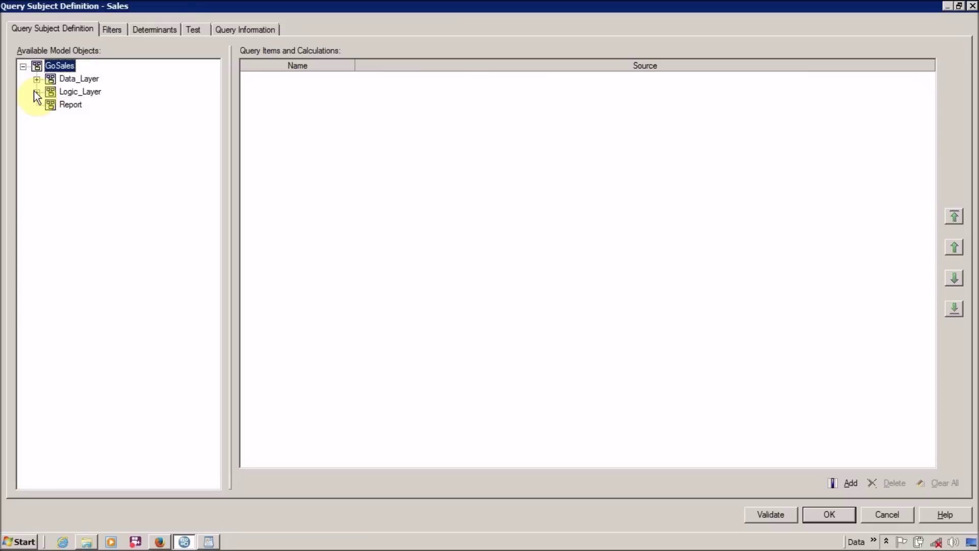
Browse the query subjects in the Data_Layer Sales folder and expand order_details to list its query items.
{"action": "left_click", "coordinate": [36, 80]}
{"action": "left_click", "coordinate": [50, 91]}
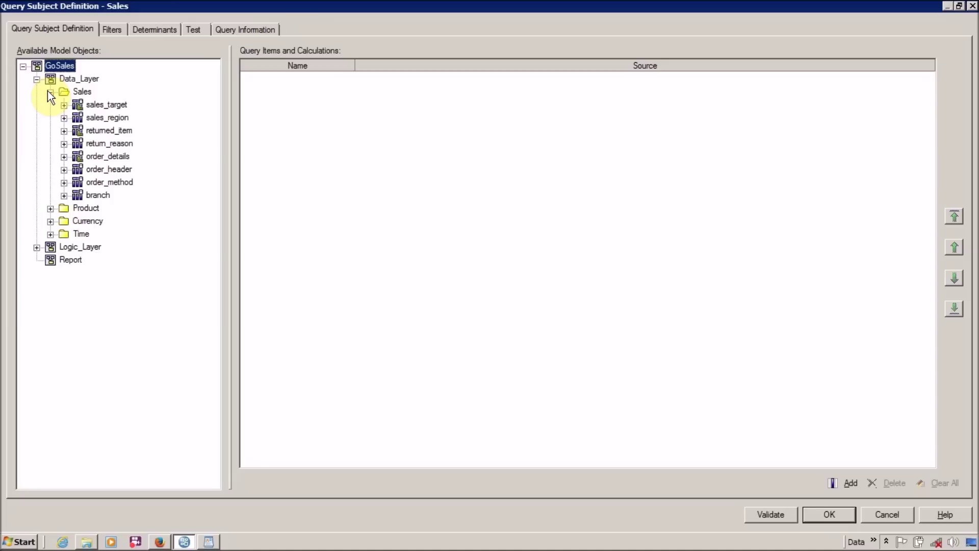
{"action": "left_click", "coordinate": [63, 105]}
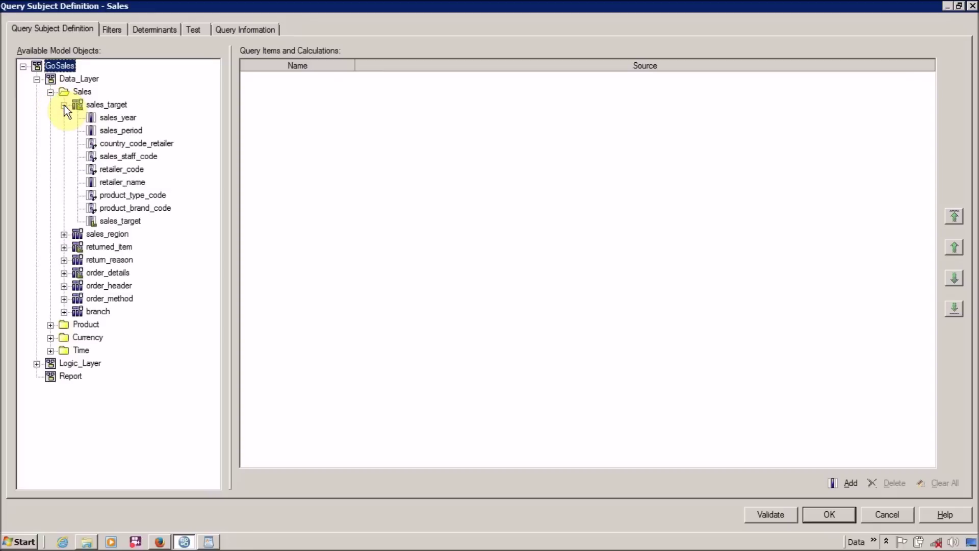
{"action": "left_click", "coordinate": [64, 105]}
{"action": "left_click", "coordinate": [64, 117]}
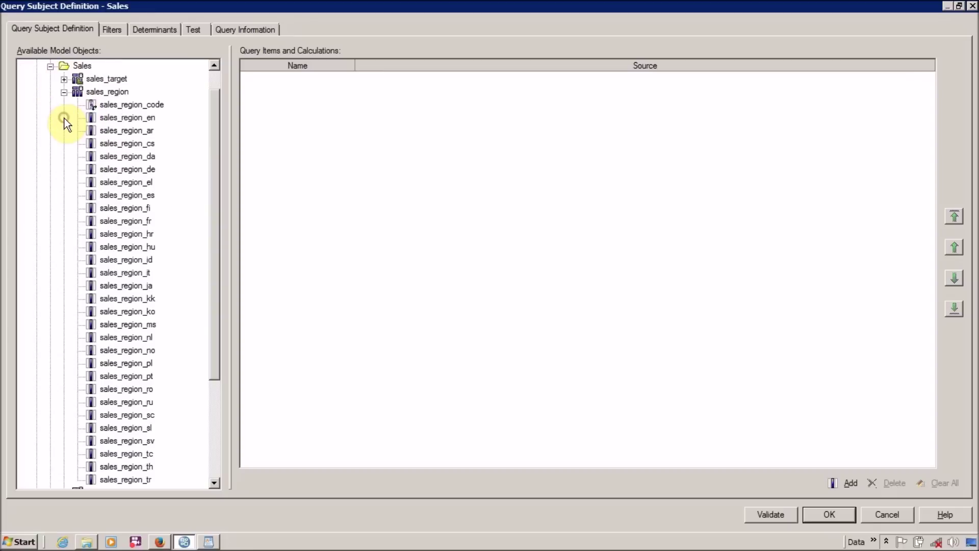
{"action": "left_click", "coordinate": [64, 92]}
{"action": "left_click", "coordinate": [64, 157]}
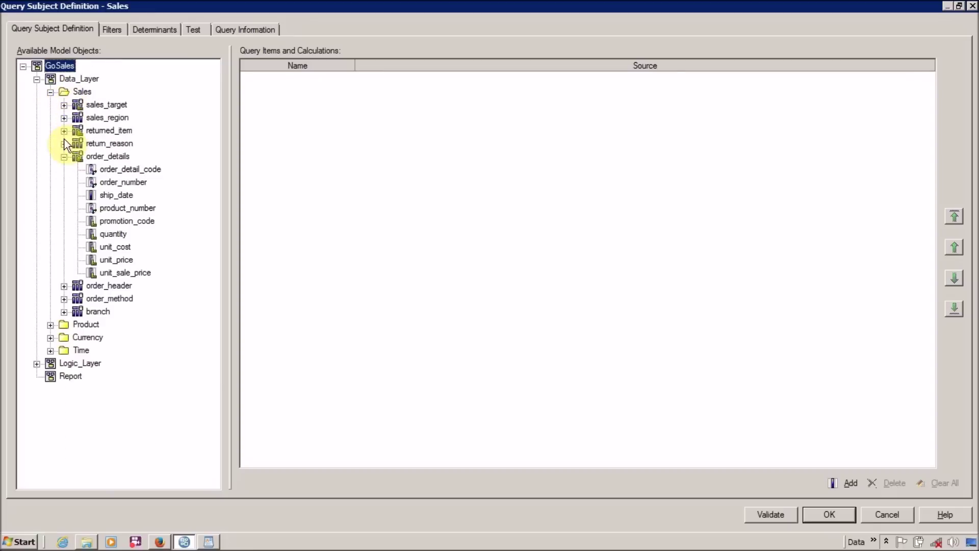
{"action": "left_click", "coordinate": [124, 222]}
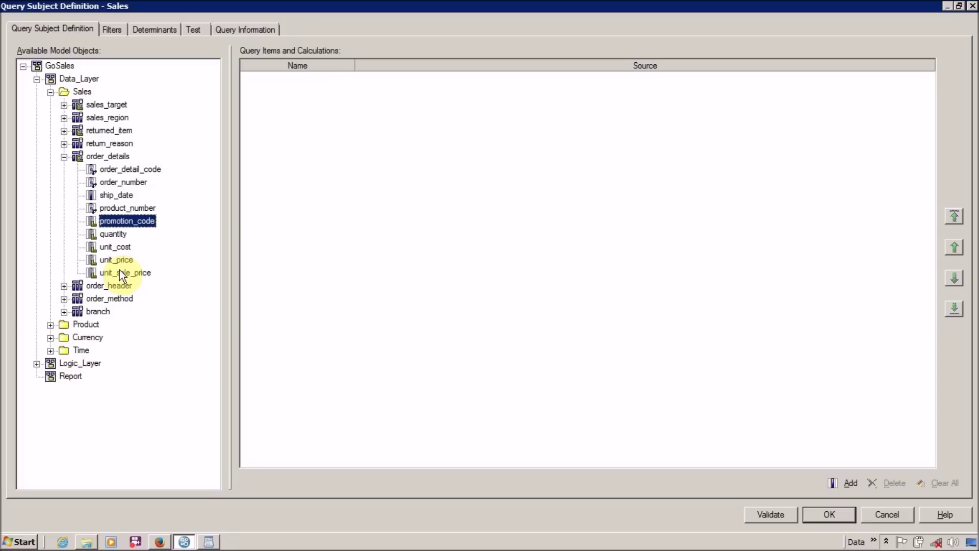
{"action": "left_click", "coordinate": [117, 235]}
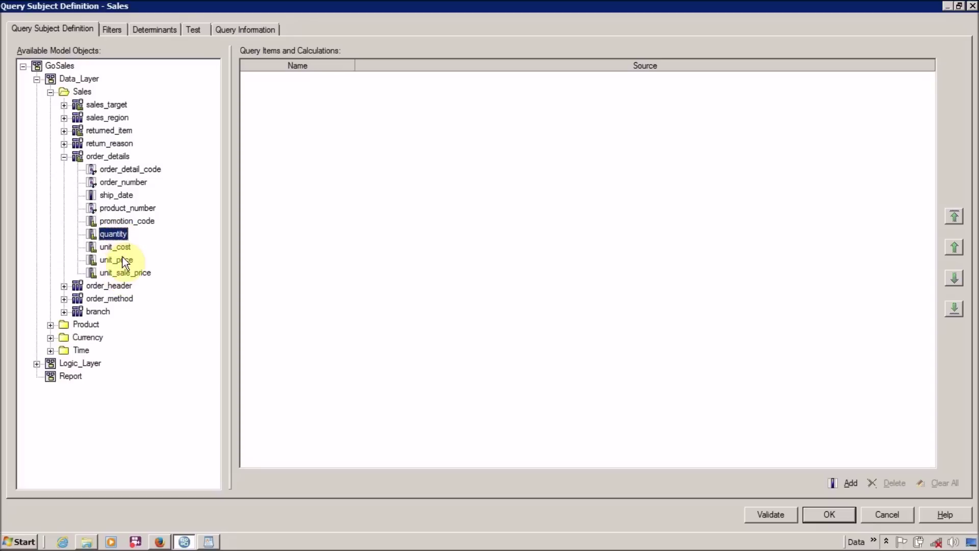
{"action": "left_click", "coordinate": [125, 278], "text": "ctrl"}
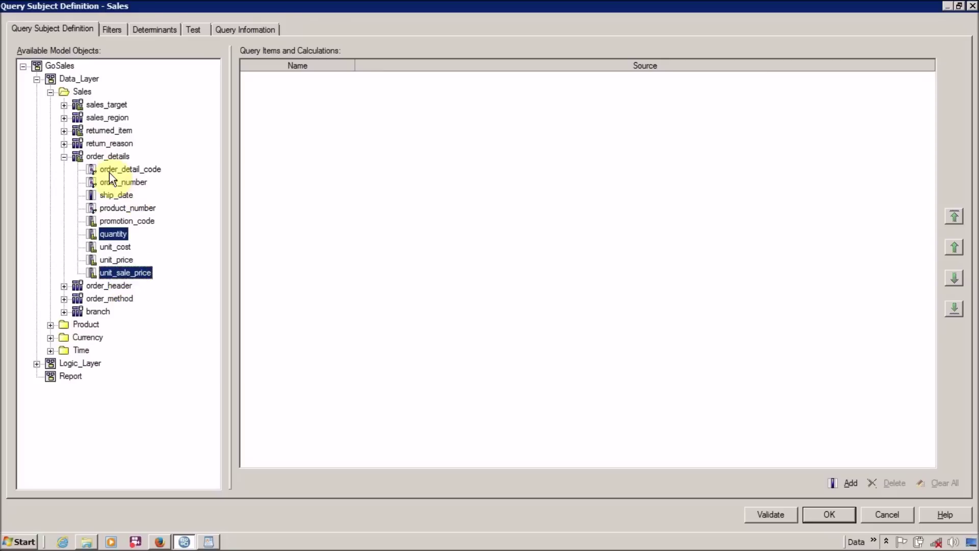
{"action": "left_click", "coordinate": [64, 157]}
Add sales_region_code and sales_region_en from the Data_Layer sales_region query subject to the Sales definition.
{"action": "left_click", "coordinate": [64, 118]}
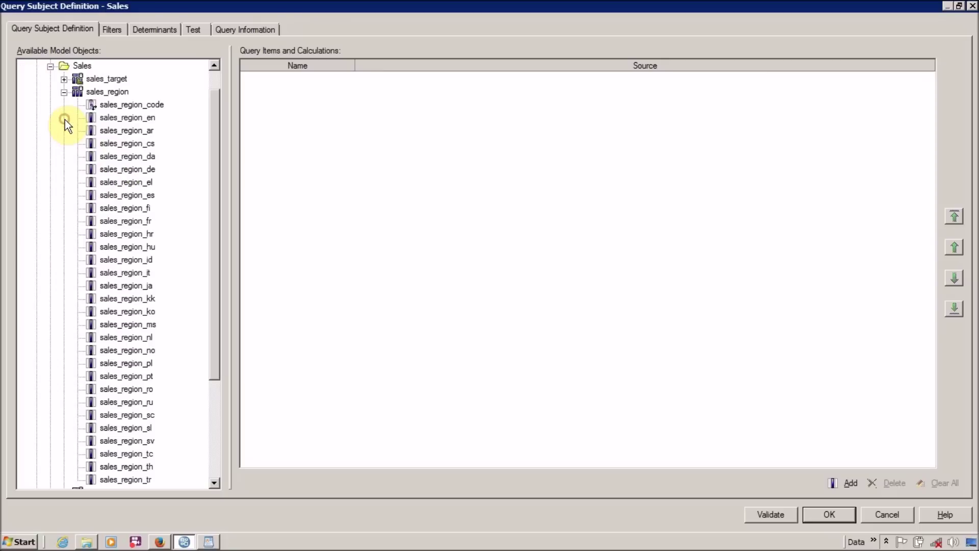
{"action": "left_click_drag", "start_coordinate": [213, 145], "coordinate": [215, 189]}
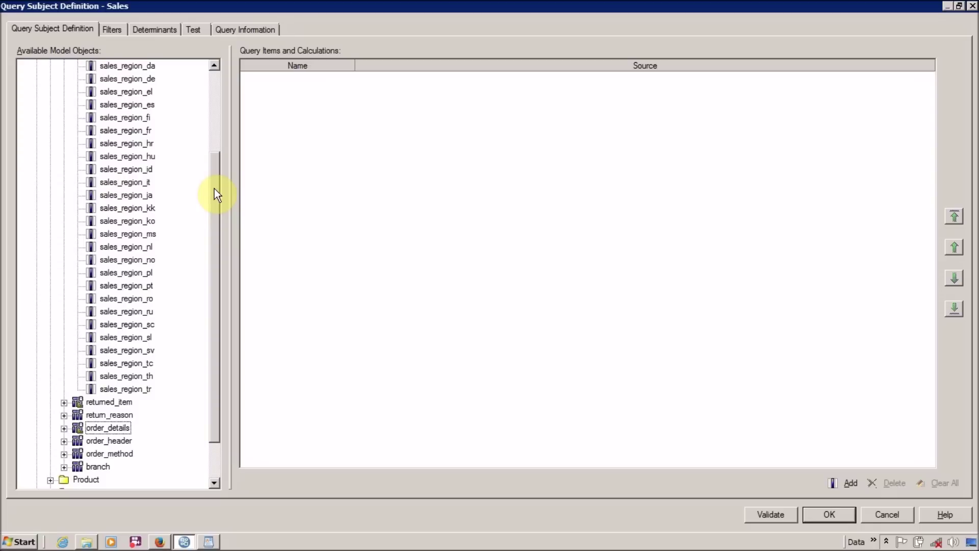
{"action": "left_click_drag", "start_coordinate": [214, 188], "coordinate": [209, 102]}
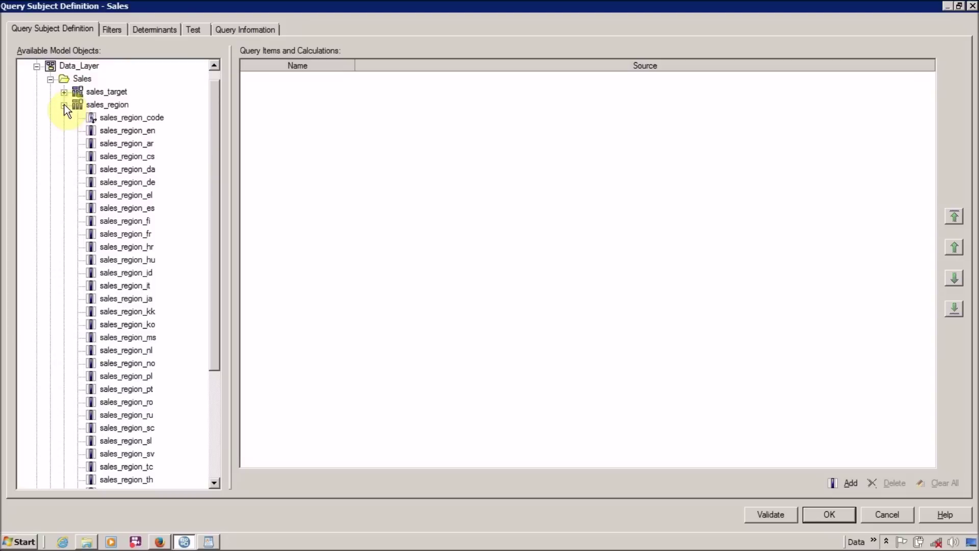
{"action": "left_click", "coordinate": [65, 105]}
{"action": "left_click", "coordinate": [64, 119]}
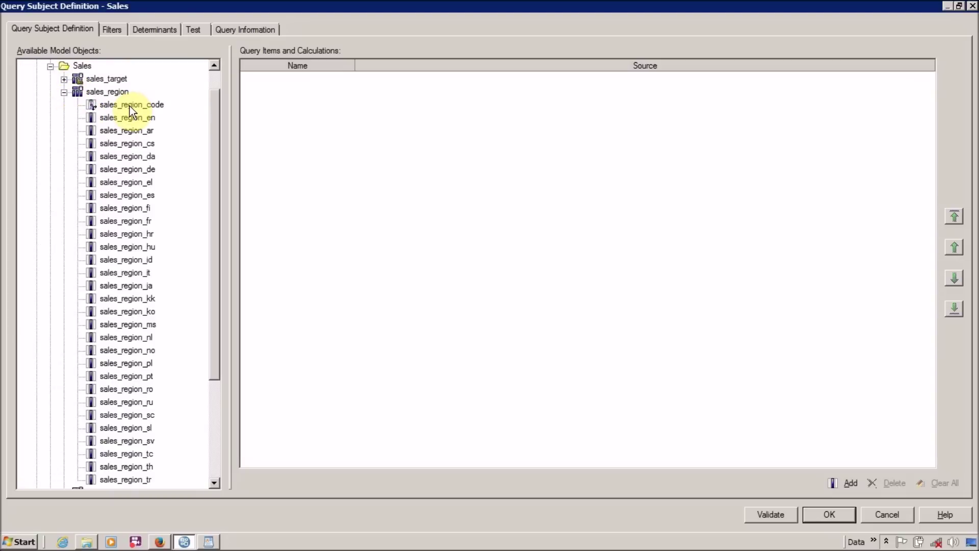
{"action": "left_click_drag", "start_coordinate": [130, 106], "coordinate": [306, 193]}
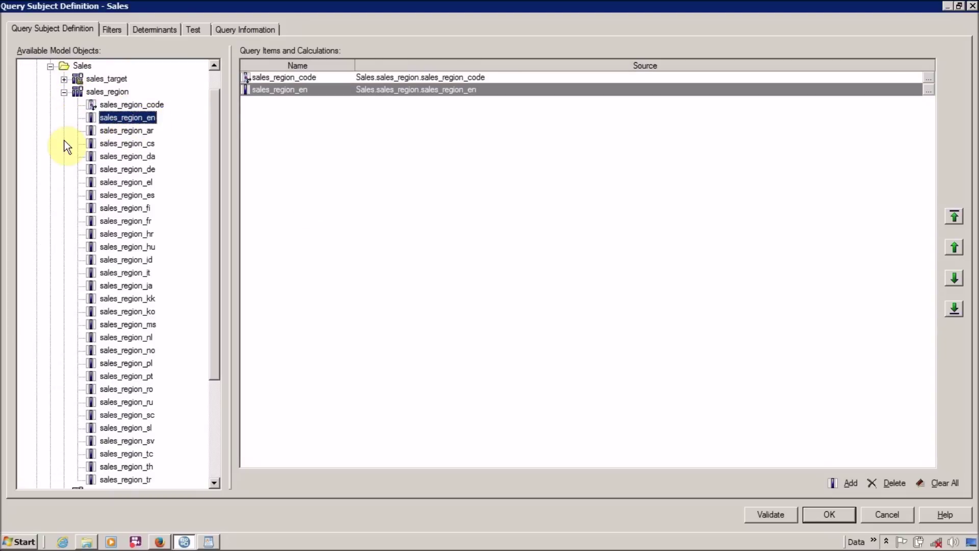
{"action": "left_click", "coordinate": [65, 92]}
Add sales_staff_code, retailer_code, retailer_name, product_type_code, product_brand_code and sales_period from sales_target to the Sales definition.
{"action": "left_click", "coordinate": [64, 105]}
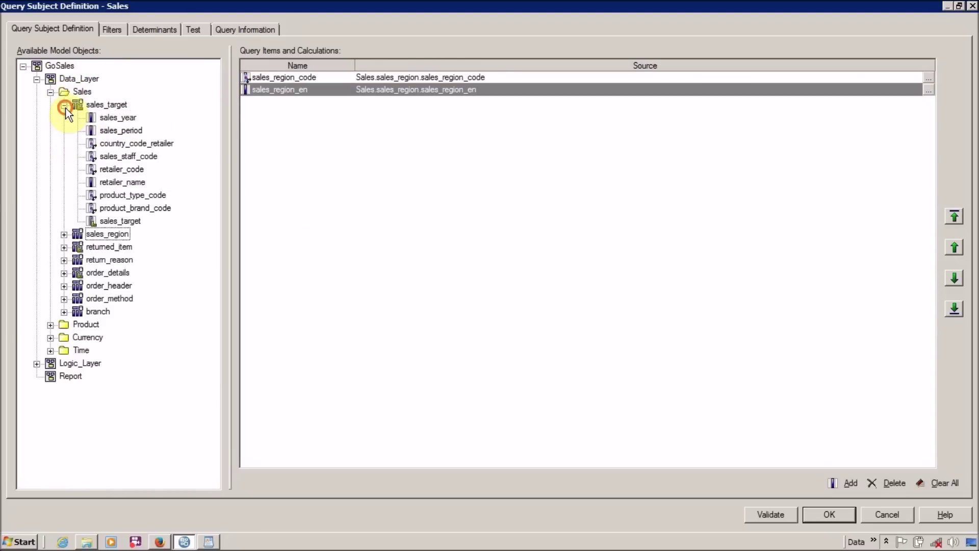
{"action": "left_click_drag", "start_coordinate": [135, 156], "coordinate": [324, 201]}
{"action": "left_click_drag", "start_coordinate": [145, 182], "coordinate": [350, 207]}
{"action": "left_click_drag", "start_coordinate": [134, 205], "coordinate": [323, 223]}
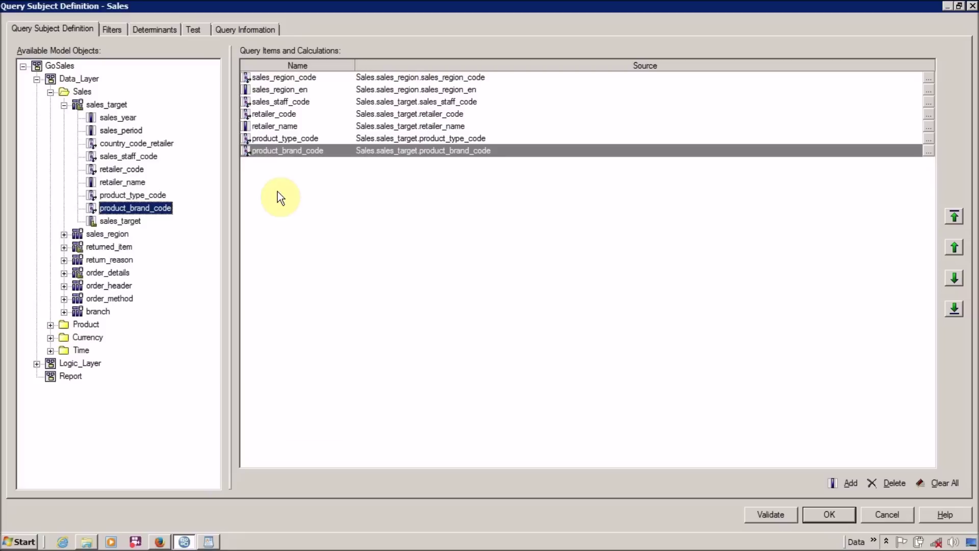
{"action": "left_click", "coordinate": [120, 118]}
{"action": "left_click", "coordinate": [130, 132], "text": "ctrl"}
{"action": "left_click_drag", "start_coordinate": [130, 134], "coordinate": [362, 245]}
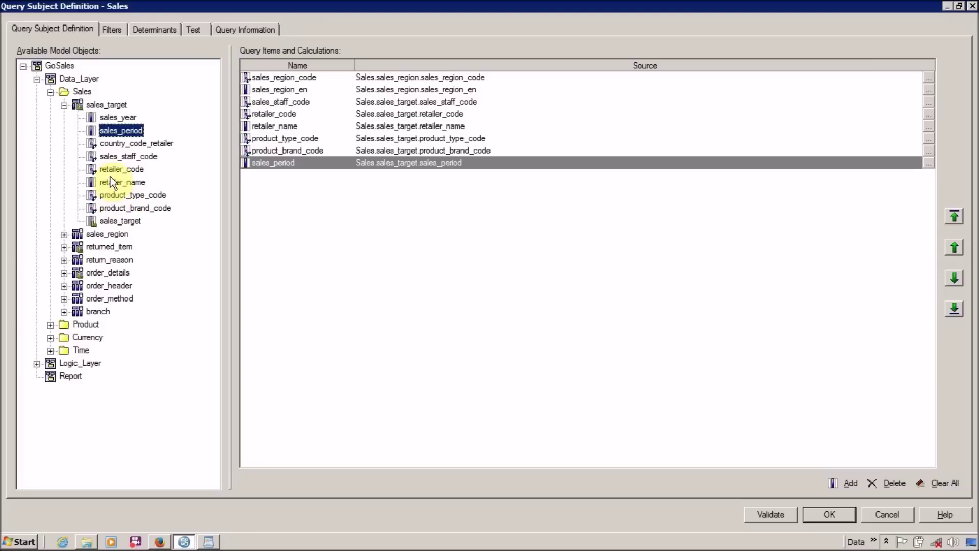
{"action": "left_click", "coordinate": [64, 104]}
Look through the query items of sales_region, returned_item and return_reason in the Data_Layer Sales folder.
{"action": "left_click", "coordinate": [63, 118]}
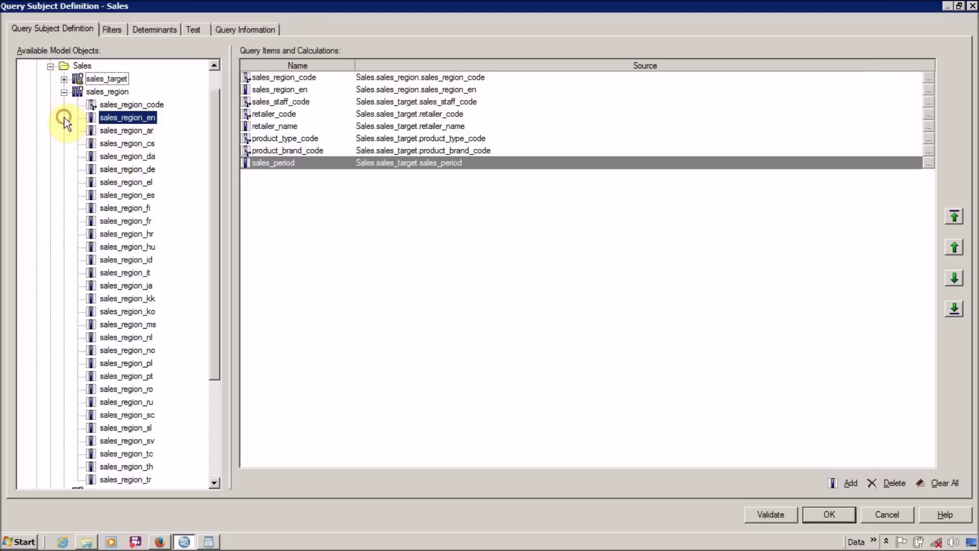
{"action": "left_click", "coordinate": [64, 92]}
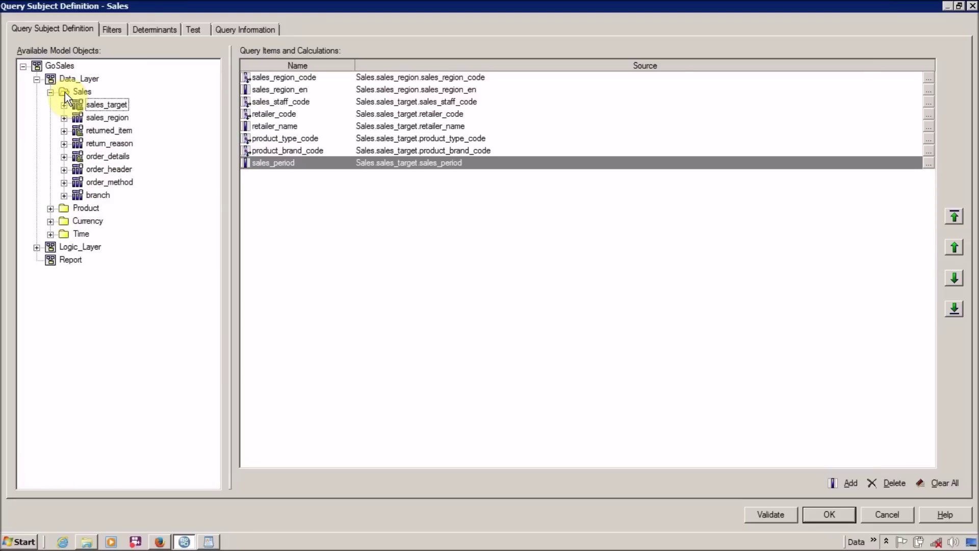
{"action": "left_click", "coordinate": [63, 131]}
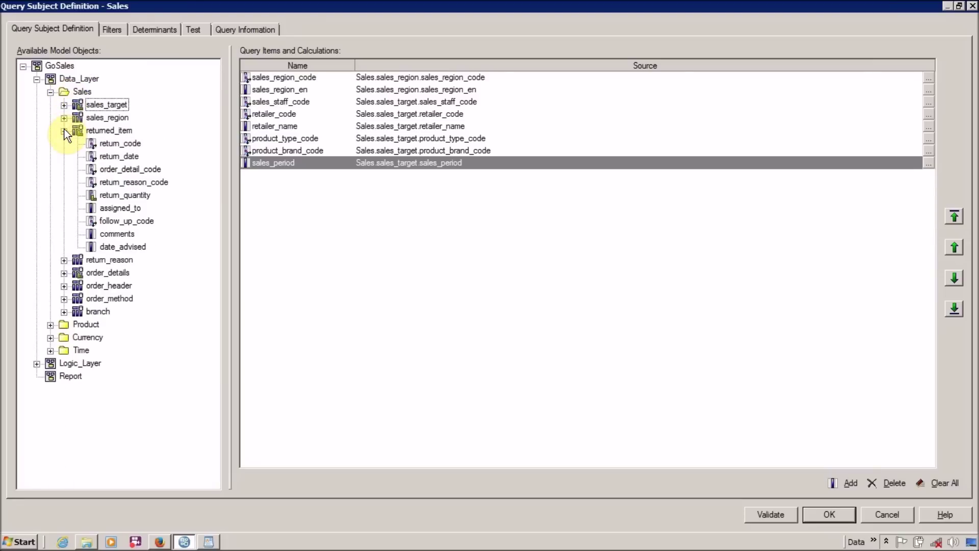
{"action": "left_click", "coordinate": [64, 130]}
{"action": "left_click", "coordinate": [64, 144]}
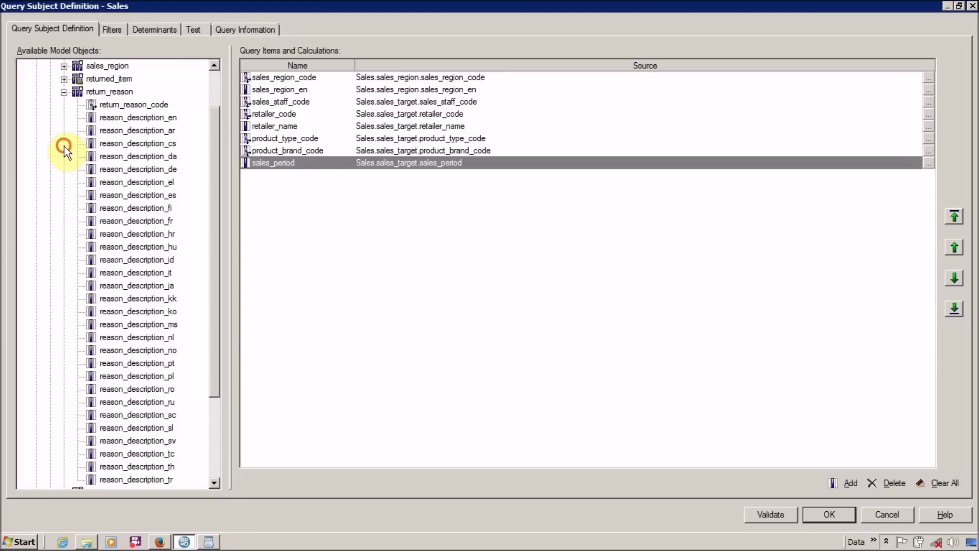
{"action": "left_click", "coordinate": [64, 92]}
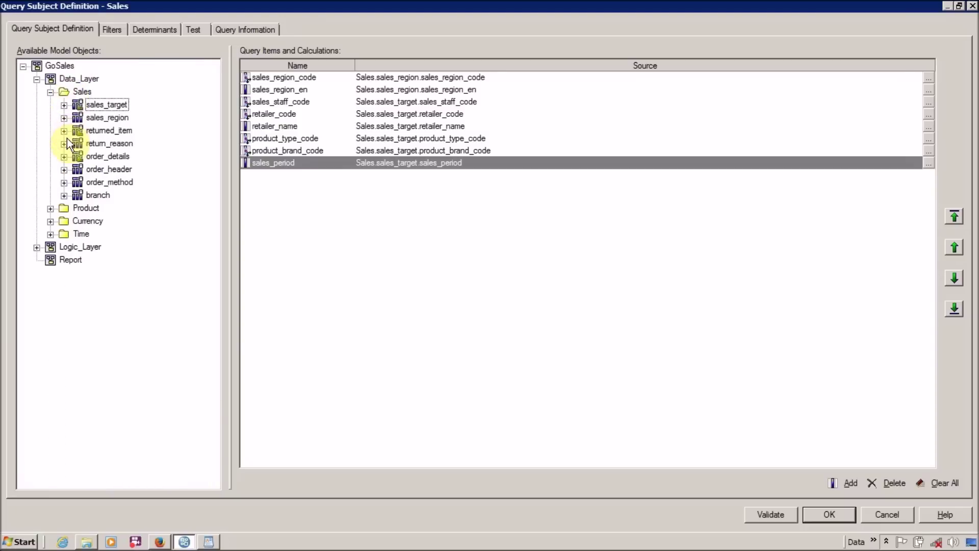
Add all order_details query items, from order_detail_code through unit_sale_price, to the Sales definition.
{"action": "left_click", "coordinate": [64, 156]}
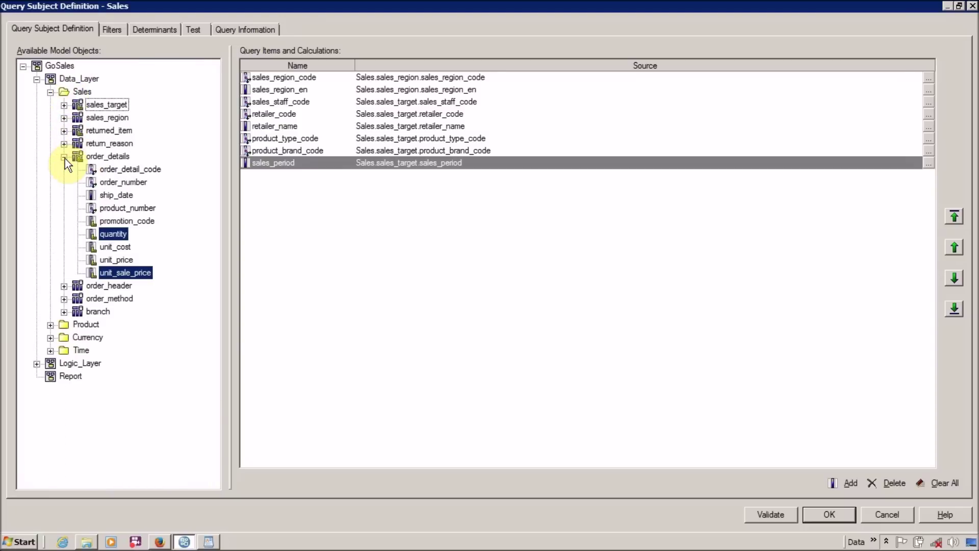
{"action": "left_click", "coordinate": [121, 169]}
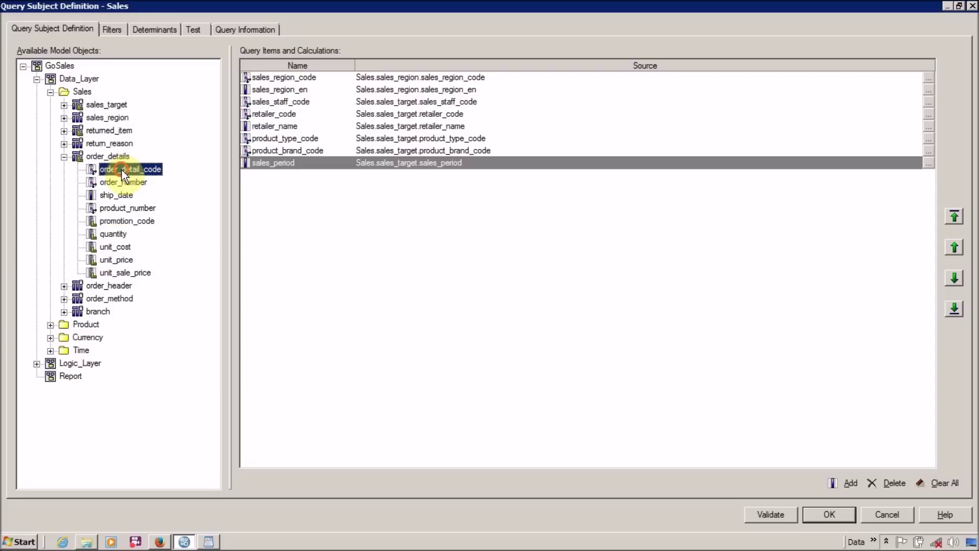
{"action": "left_click", "coordinate": [121, 182], "text": "ctrl"}
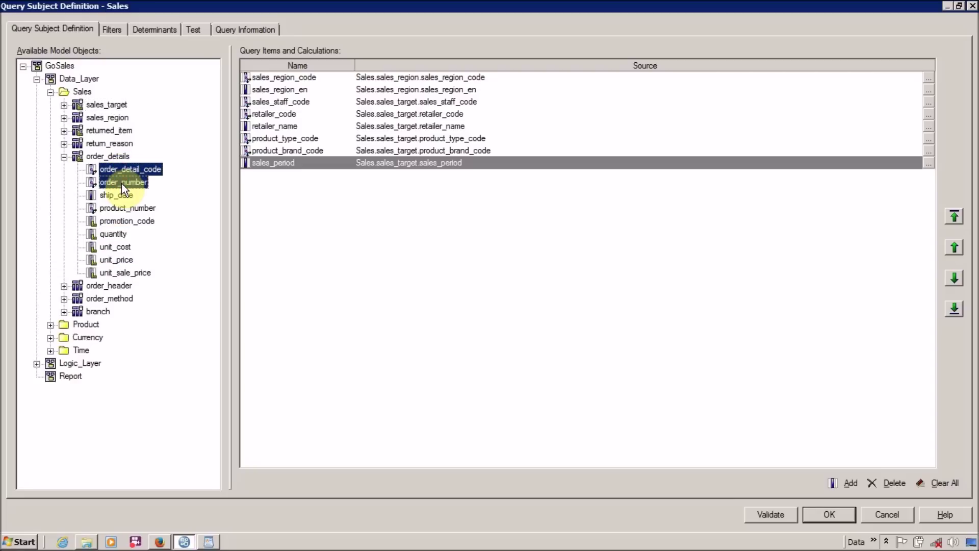
{"action": "left_click", "coordinate": [121, 211], "text": "ctrl"}
{"action": "left_click", "coordinate": [122, 223], "text": "ctrl"}
{"action": "left_click", "coordinate": [121, 234], "text": "ctrl"}
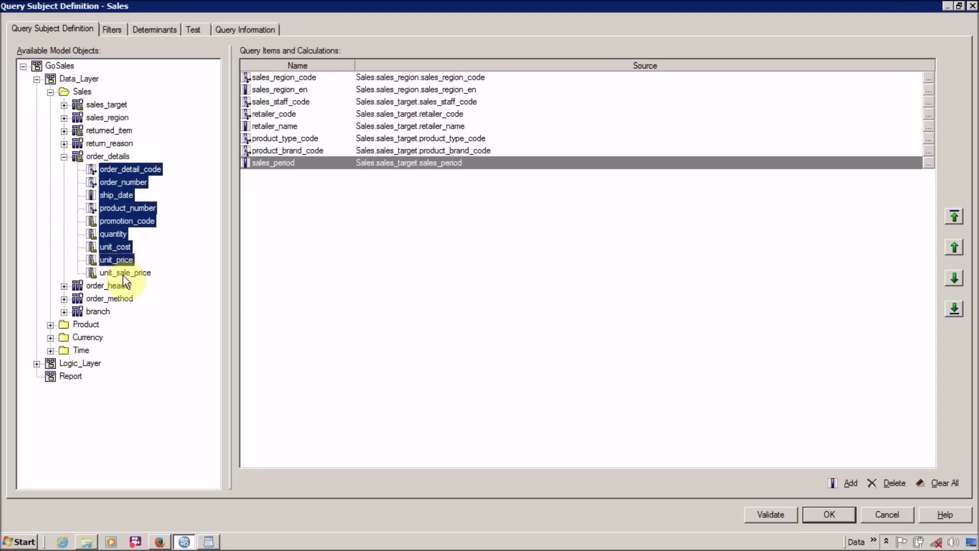
{"action": "left_click_drag", "start_coordinate": [122, 265], "coordinate": [344, 286]}
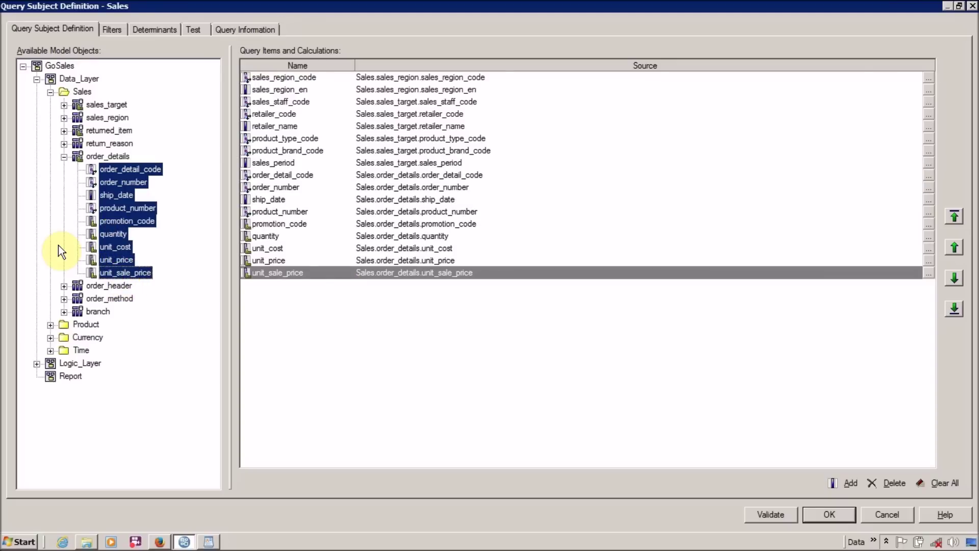
{"action": "left_click", "coordinate": [63, 156]}
Add order_method_en and order_method_code from order_method to the Sales definition, keeping only one copy of each.
{"action": "left_click", "coordinate": [64, 169]}
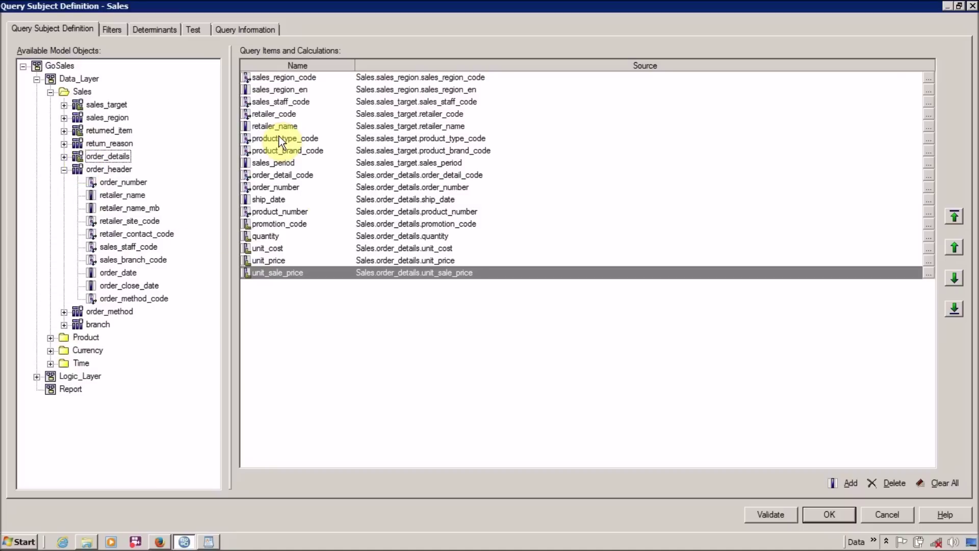
{"action": "left_click", "coordinate": [63, 311]}
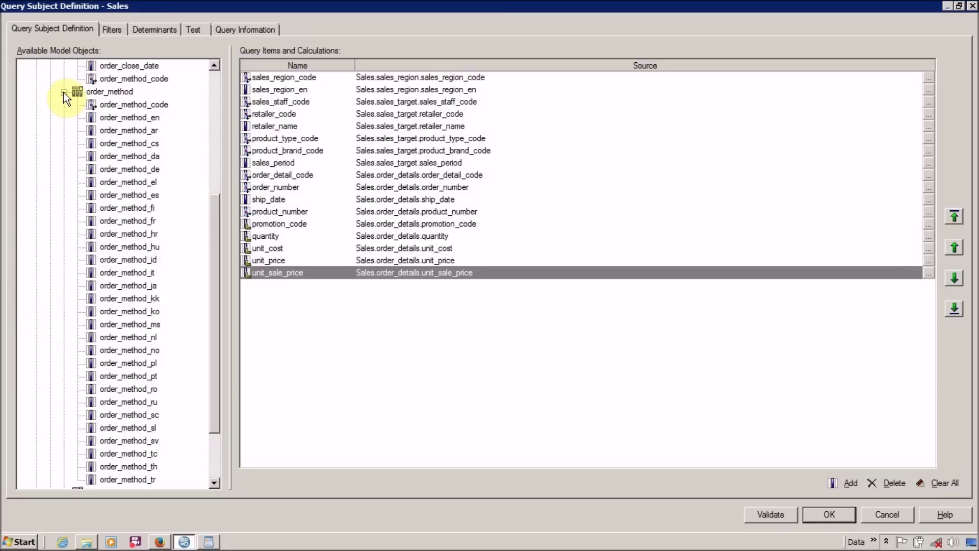
{"action": "left_click", "coordinate": [131, 104]}
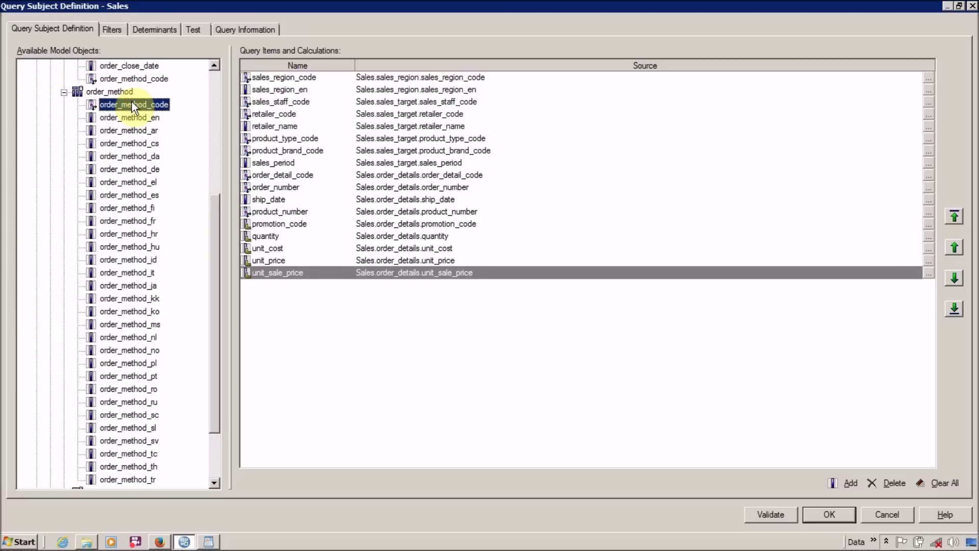
{"action": "left_click_drag", "start_coordinate": [132, 116], "coordinate": [337, 413]}
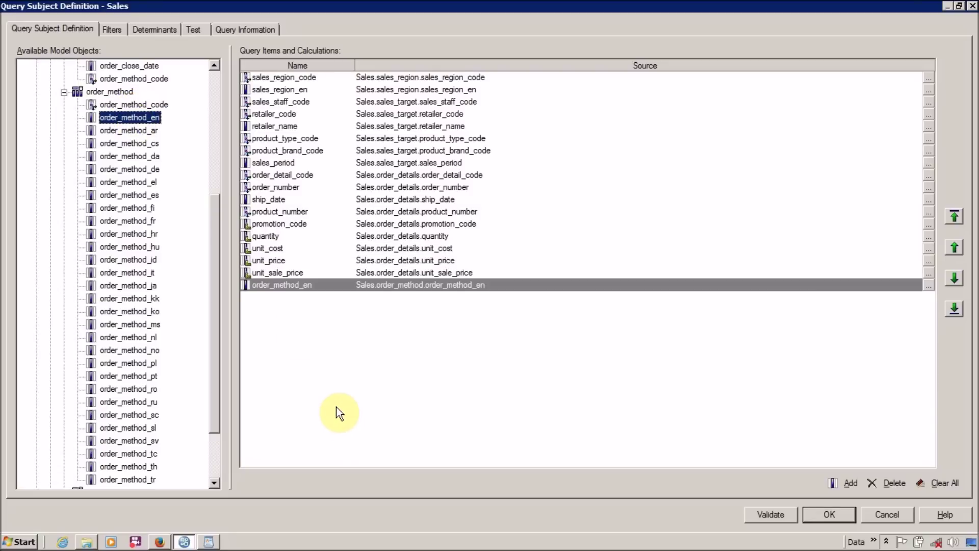
{"action": "left_click_drag", "start_coordinate": [140, 113], "coordinate": [320, 341]}
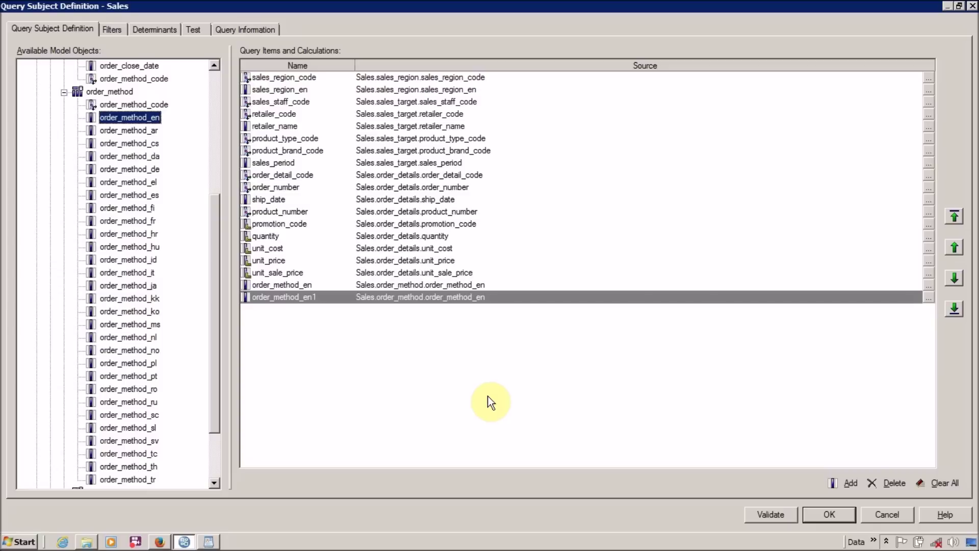
{"action": "left_click", "coordinate": [893, 483]}
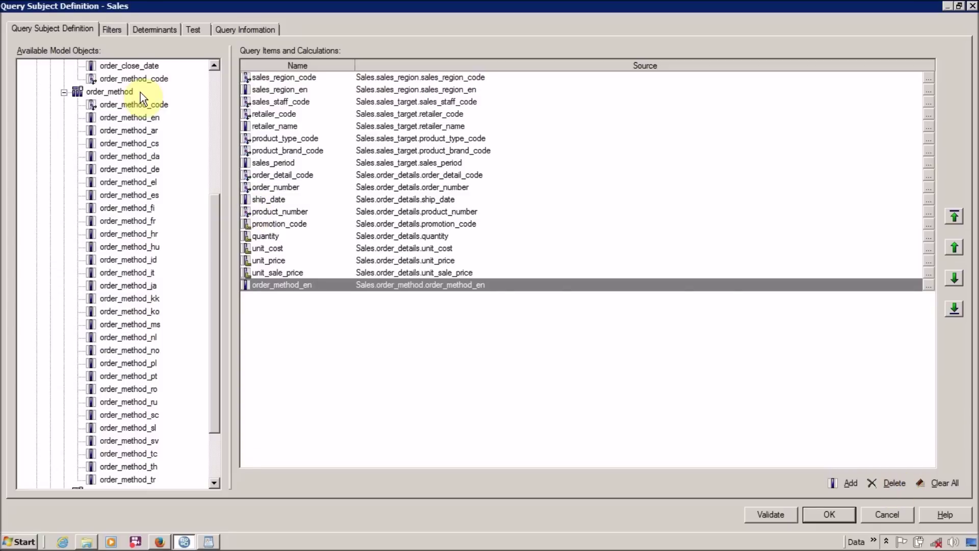
{"action": "left_click_drag", "start_coordinate": [133, 104], "coordinate": [275, 362]}
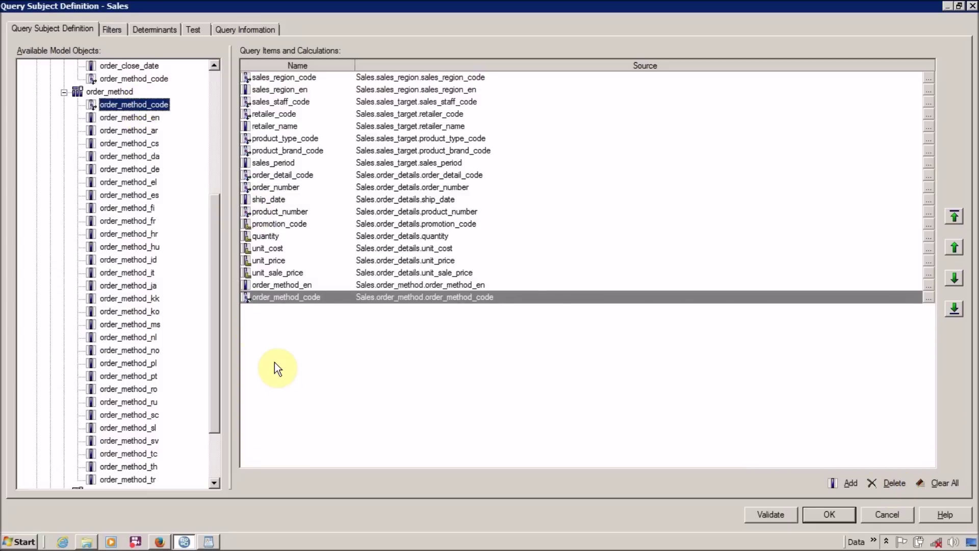
{"action": "left_click", "coordinate": [64, 92]}
Add branch_code, country_code and city from the branch query subject to the Sales definition.
{"action": "left_click", "coordinate": [64, 325]}
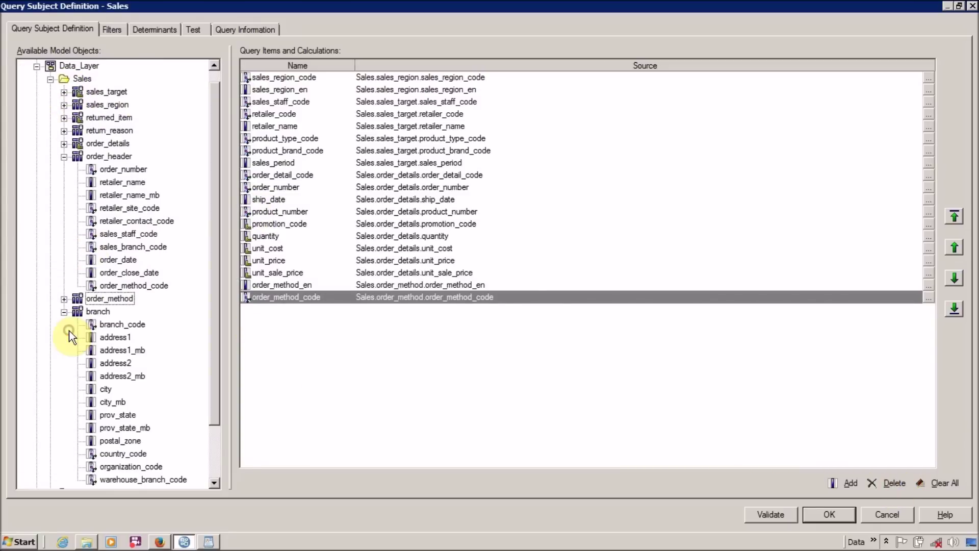
{"action": "left_click", "coordinate": [124, 324]}
{"action": "left_click_drag", "start_coordinate": [200, 338], "coordinate": [309, 386]}
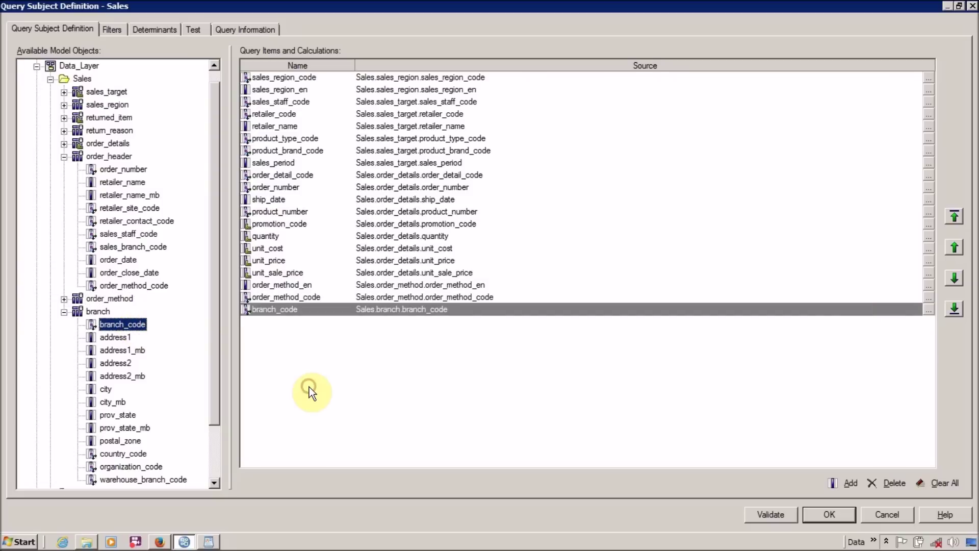
{"action": "left_click_drag", "start_coordinate": [214, 362], "coordinate": [219, 454]}
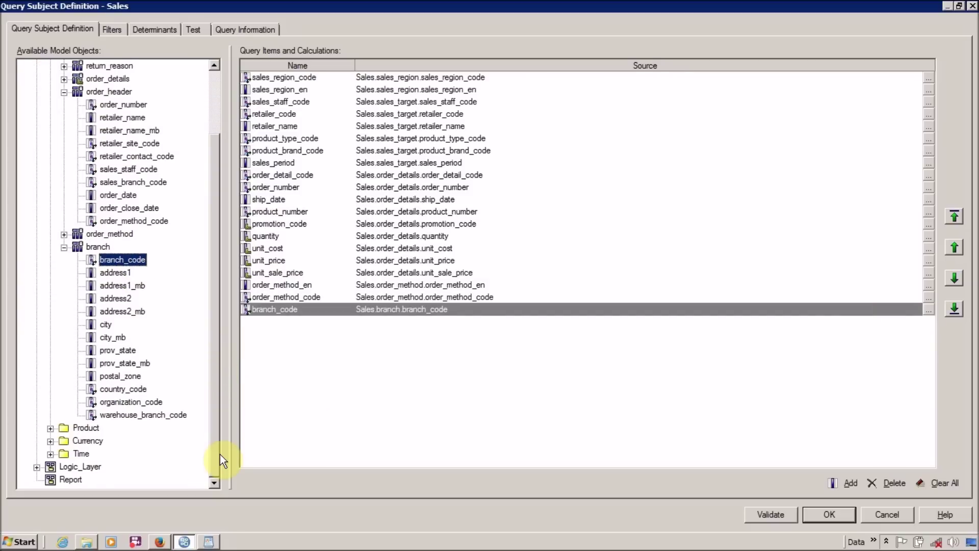
{"action": "left_click_drag", "start_coordinate": [125, 390], "coordinate": [363, 363]}
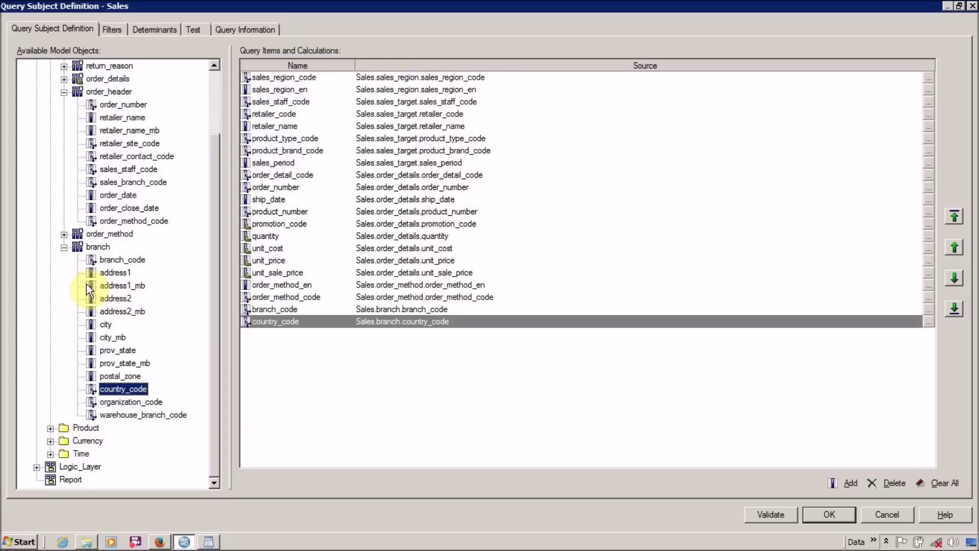
{"action": "left_click_drag", "start_coordinate": [108, 323], "coordinate": [291, 383]}
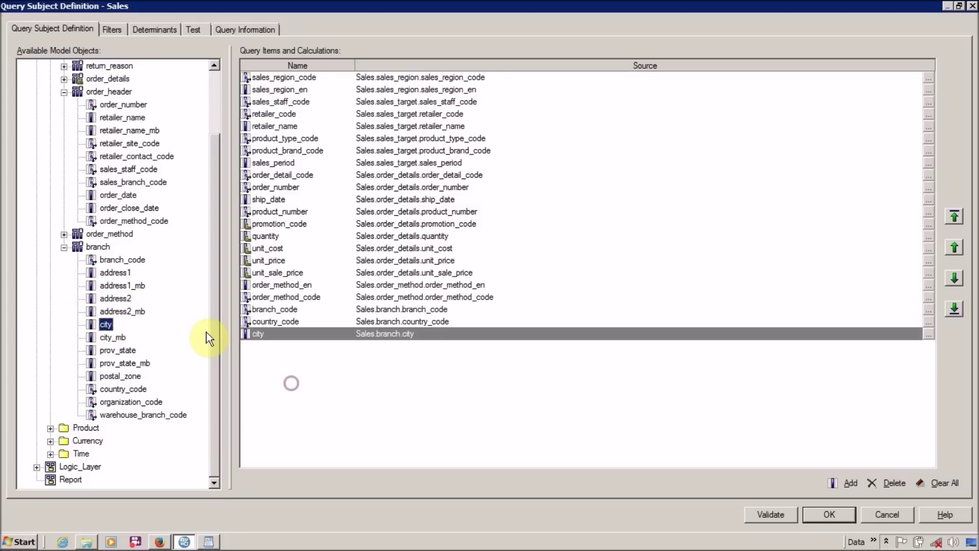
{"action": "left_click", "coordinate": [63, 248]}
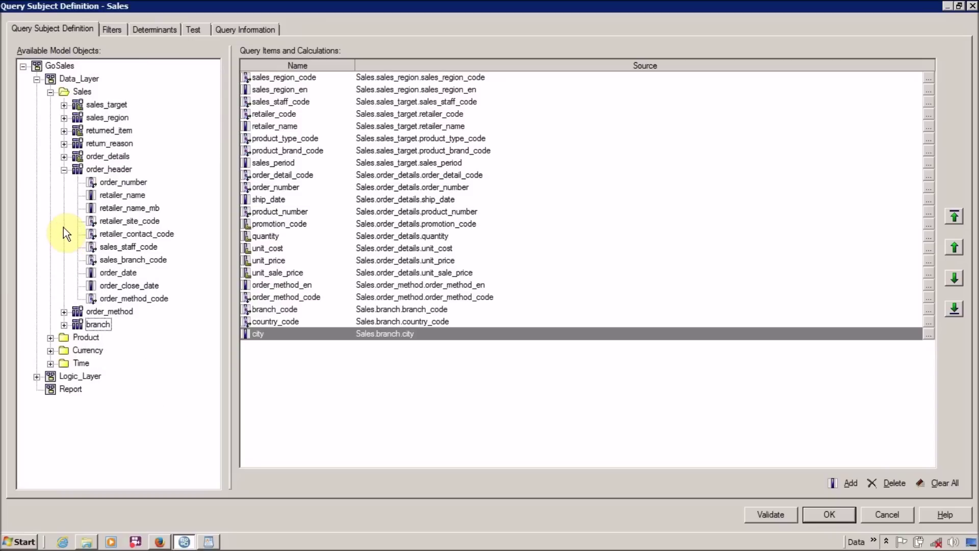
{"action": "left_click", "coordinate": [64, 170]}
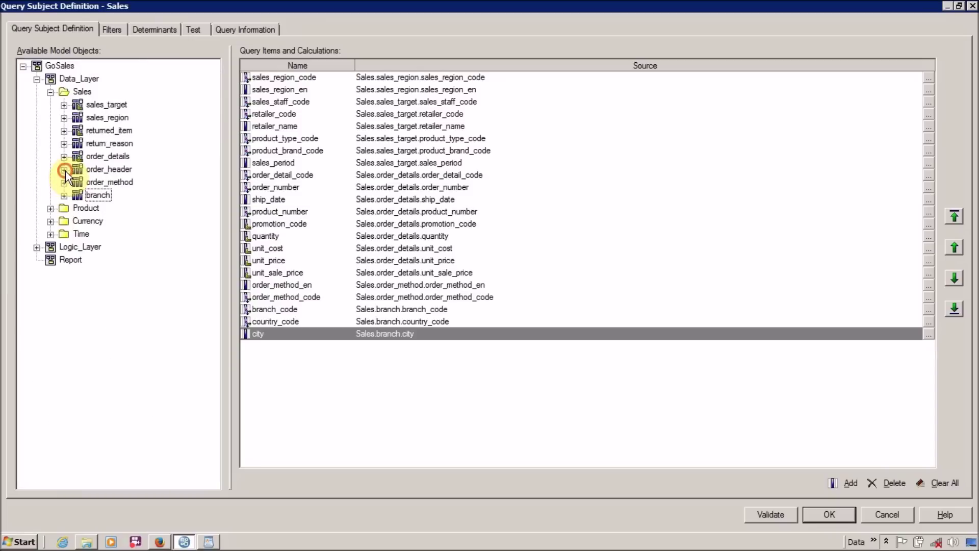
Check the time_dimension items in the Data_Layer Time folder and accept the Sales query subject definition.
{"action": "left_click", "coordinate": [286, 199]}
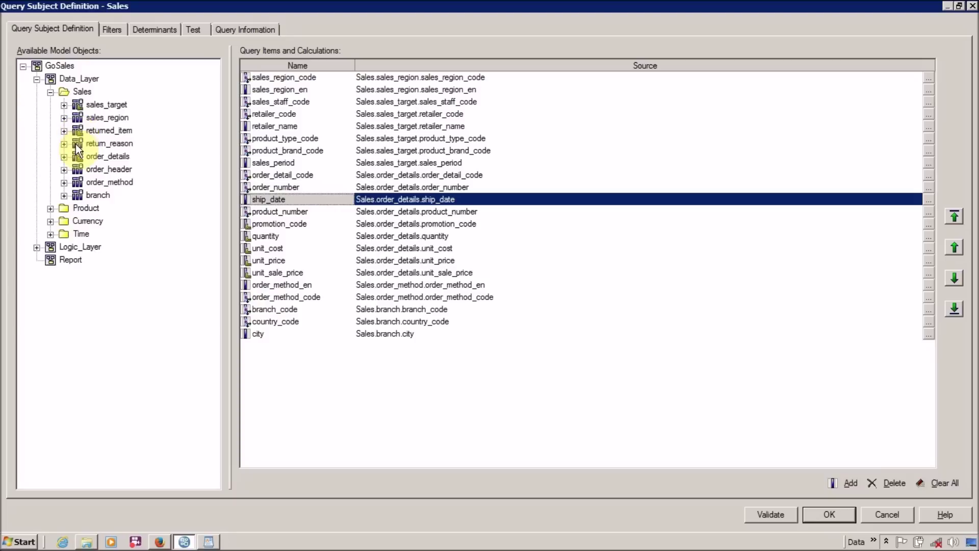
{"action": "left_click", "coordinate": [50, 234]}
{"action": "left_click", "coordinate": [63, 246]}
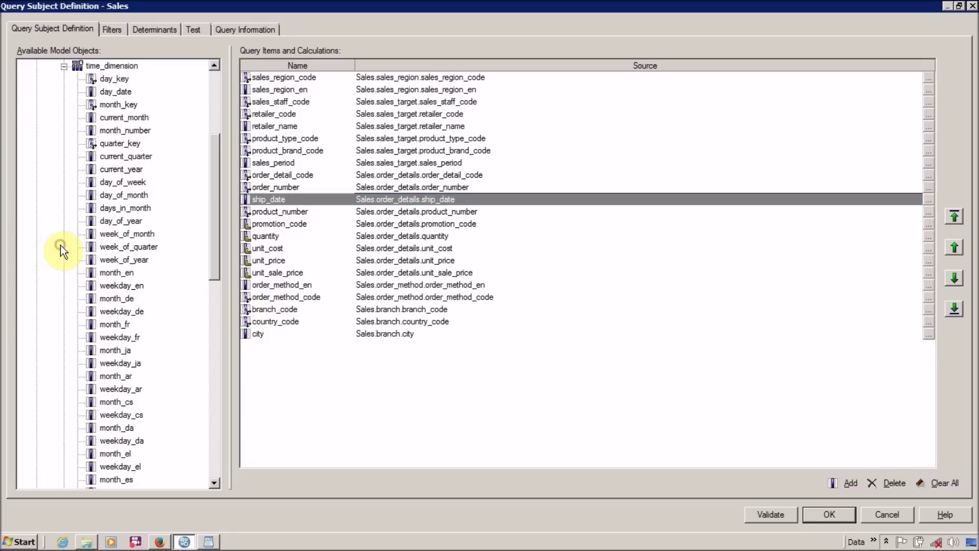
{"action": "left_click", "coordinate": [64, 67]}
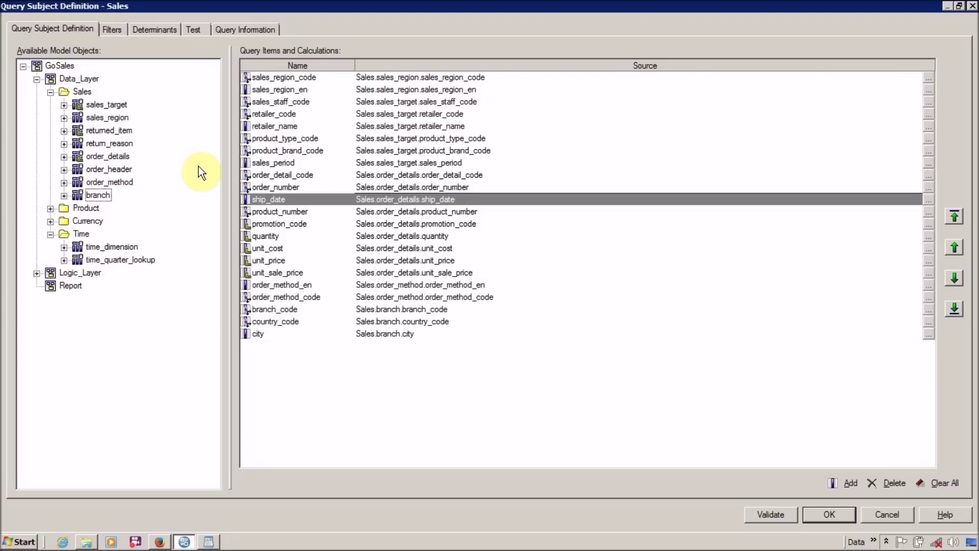
{"action": "left_click", "coordinate": [322, 382]}
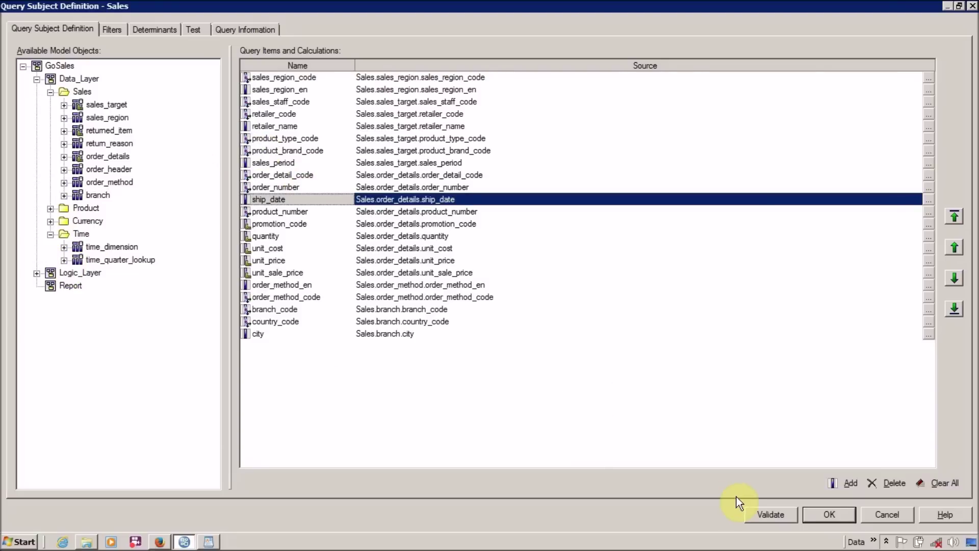
{"action": "left_click", "coordinate": [827, 515]}
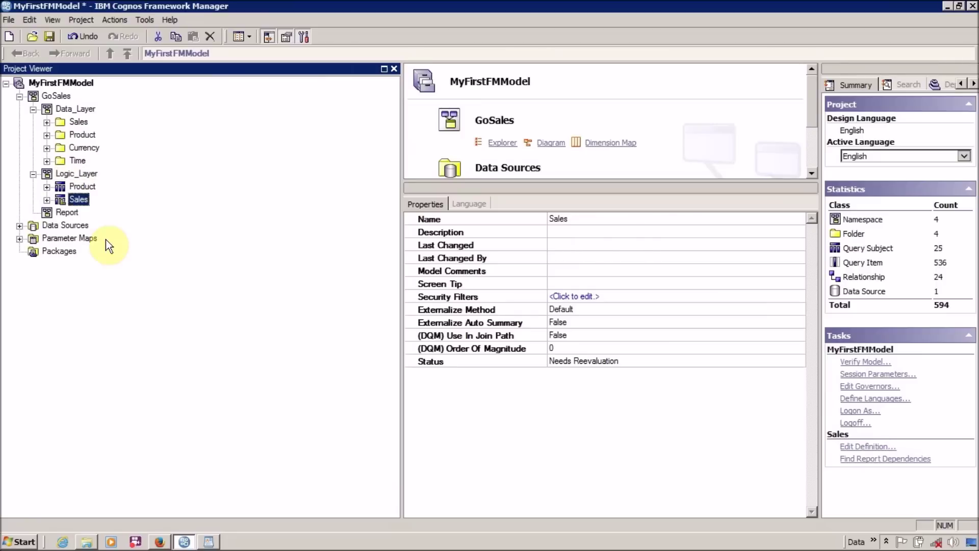
Move sales_staff_code and retailer_code directly above product_type_code in the Logic_Layer Sales query subject.
{"action": "left_click", "coordinate": [47, 199]}
{"action": "left_click", "coordinate": [102, 211]}
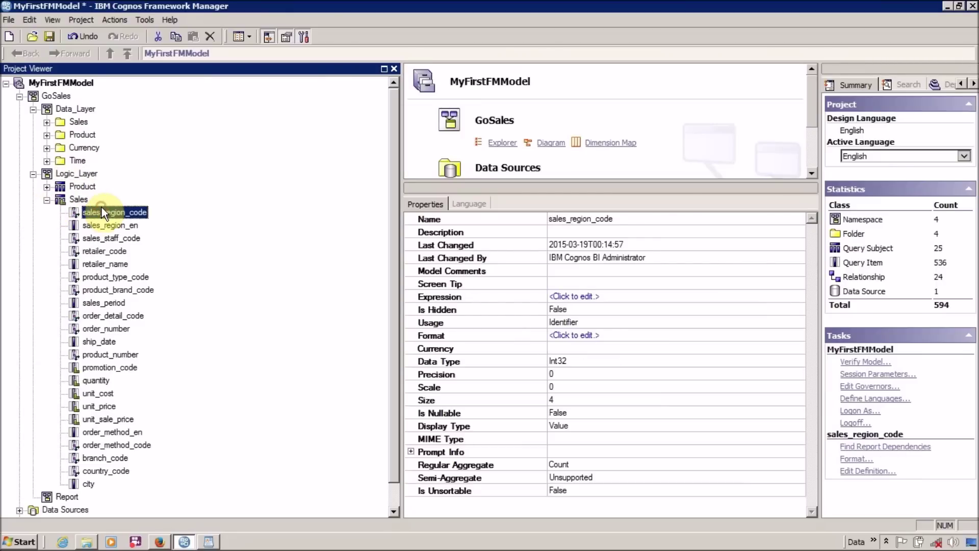
{"action": "left_click", "coordinate": [105, 236]}
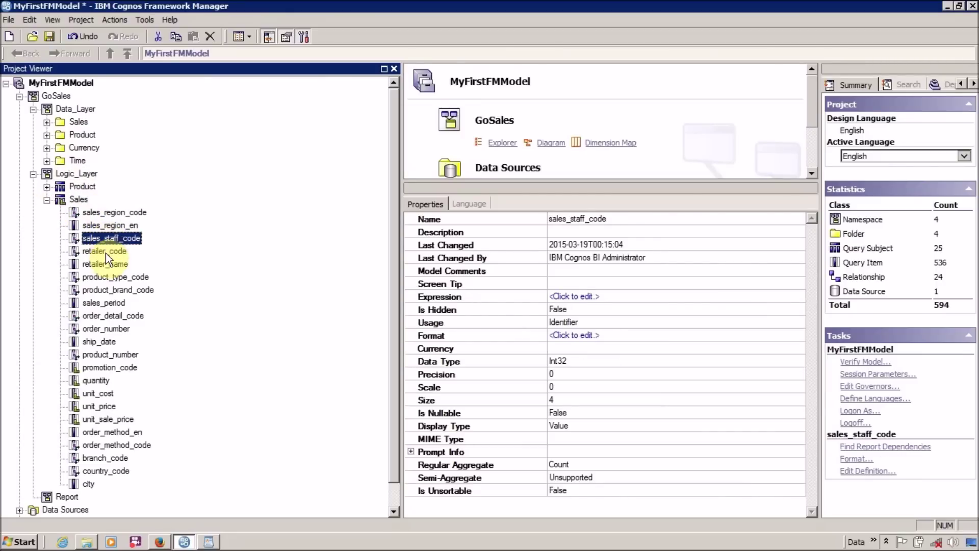
{"action": "left_click", "coordinate": [105, 252], "text": "ctrl"}
{"action": "left_click", "coordinate": [105, 278], "text": "ctrl"}
{"action": "left_click_drag", "start_coordinate": [105, 277], "coordinate": [106, 291]}
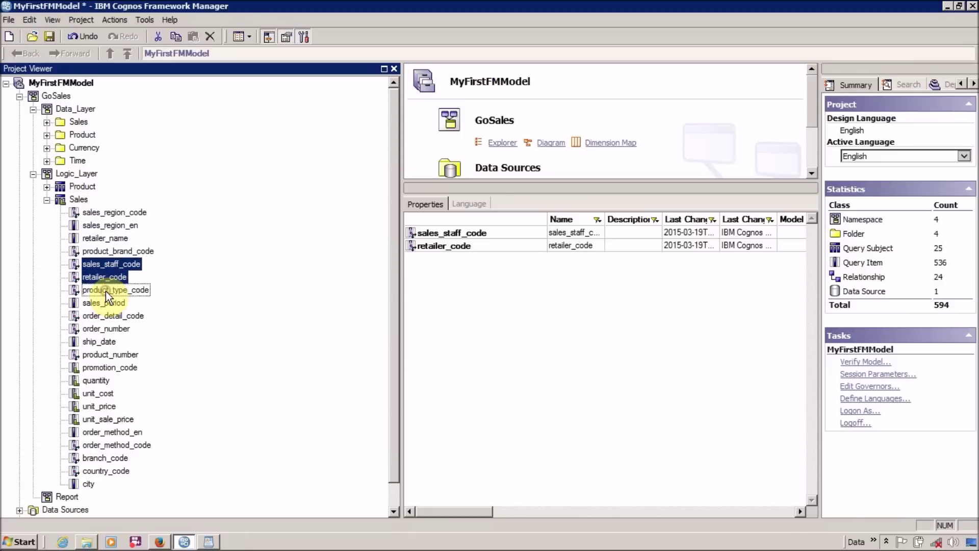
Group the identifier items, from product_brand_code through country_code, directly below sales_region_code in the Sales query subject.
{"action": "left_click", "coordinate": [105, 252]}
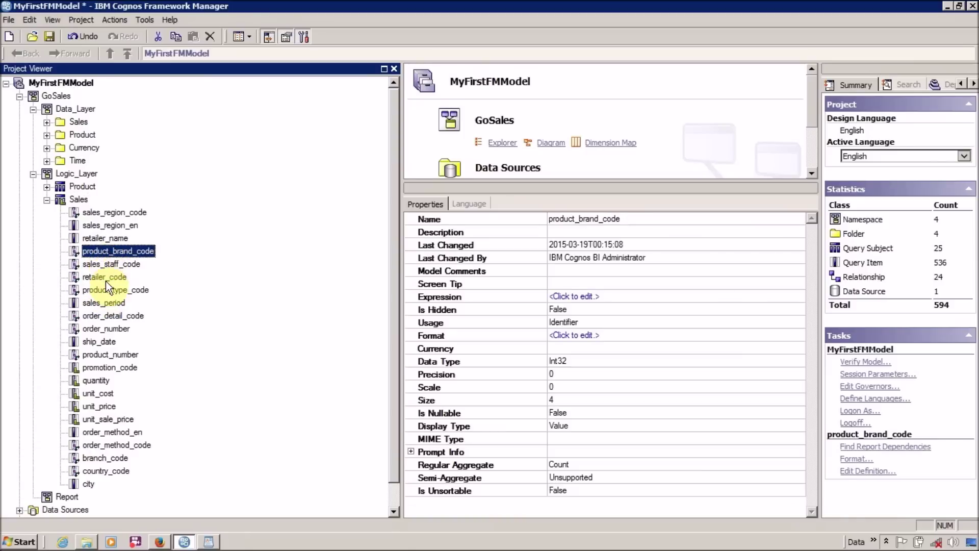
{"action": "left_click", "coordinate": [106, 289], "text": "shift"}
{"action": "left_click", "coordinate": [106, 317], "text": "ctrl"}
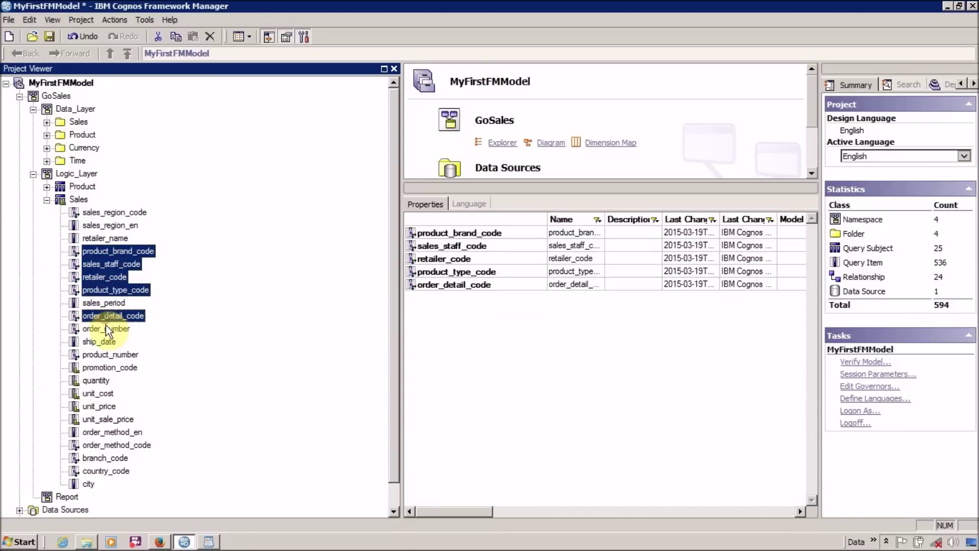
{"action": "left_click", "coordinate": [106, 330], "text": "ctrl"}
{"action": "left_click", "coordinate": [106, 353], "text": "ctrl"}
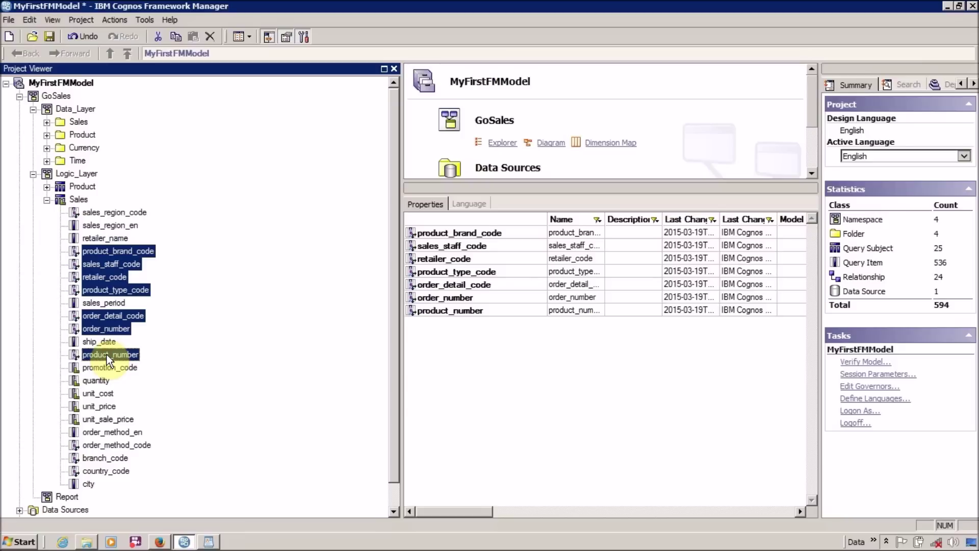
{"action": "left_click", "coordinate": [106, 446], "text": "ctrl"}
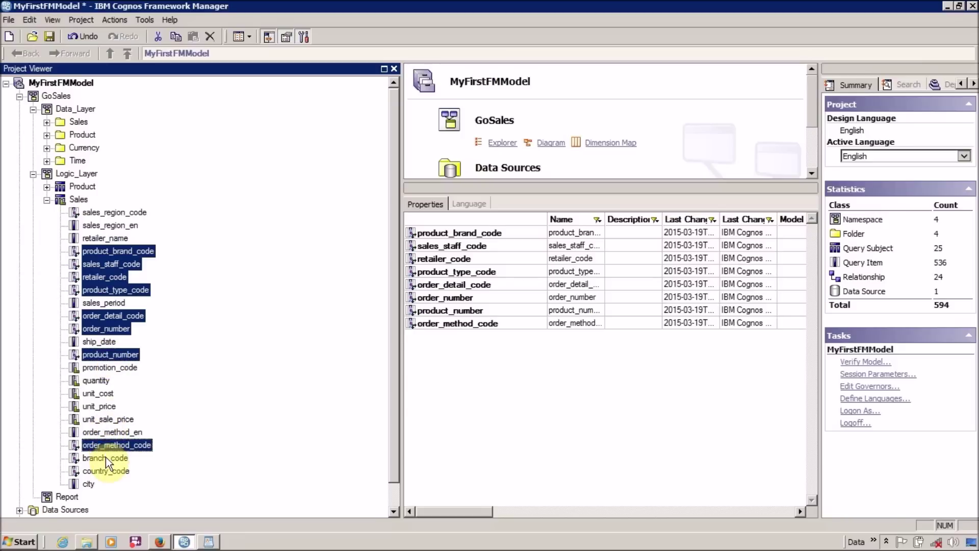
{"action": "left_click", "coordinate": [106, 457], "text": "ctrl"}
{"action": "left_click", "coordinate": [106, 471], "text": "ctrl"}
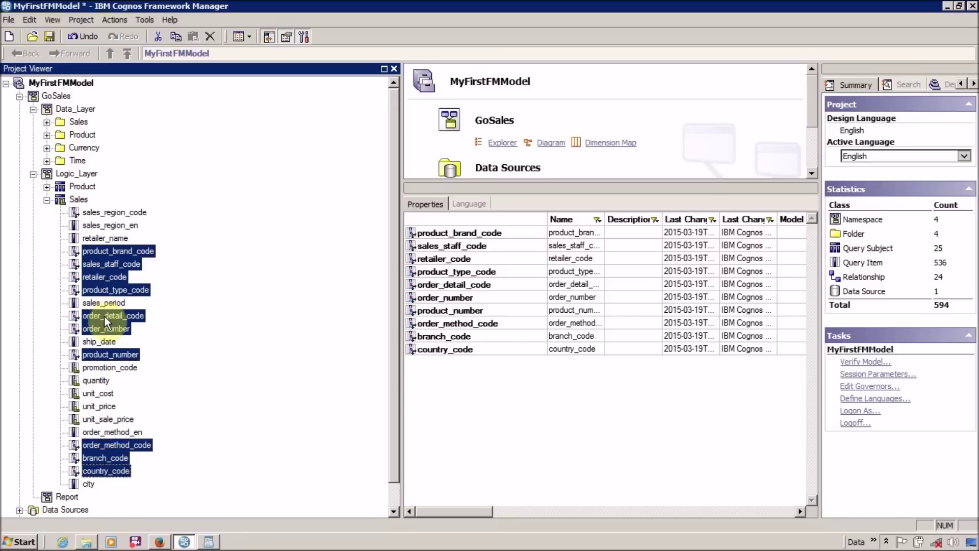
{"action": "left_click_drag", "start_coordinate": [104, 315], "coordinate": [102, 225]}
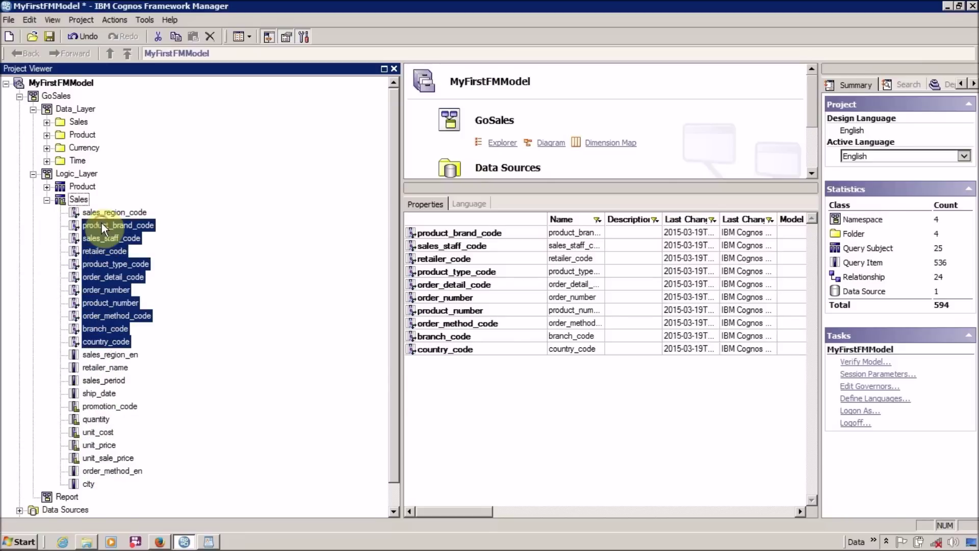
Move order_method_en and city directly below ship_date, ahead of promotion_code and the measures in Sales.
{"action": "left_click", "coordinate": [99, 470]}
{"action": "left_click", "coordinate": [93, 482], "text": "shift"}
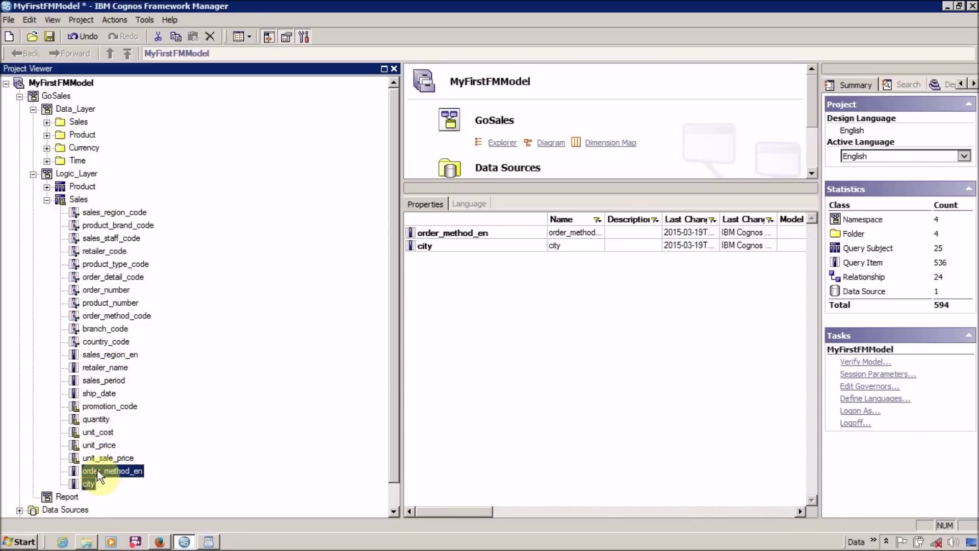
{"action": "left_click_drag", "start_coordinate": [97, 468], "coordinate": [96, 400]}
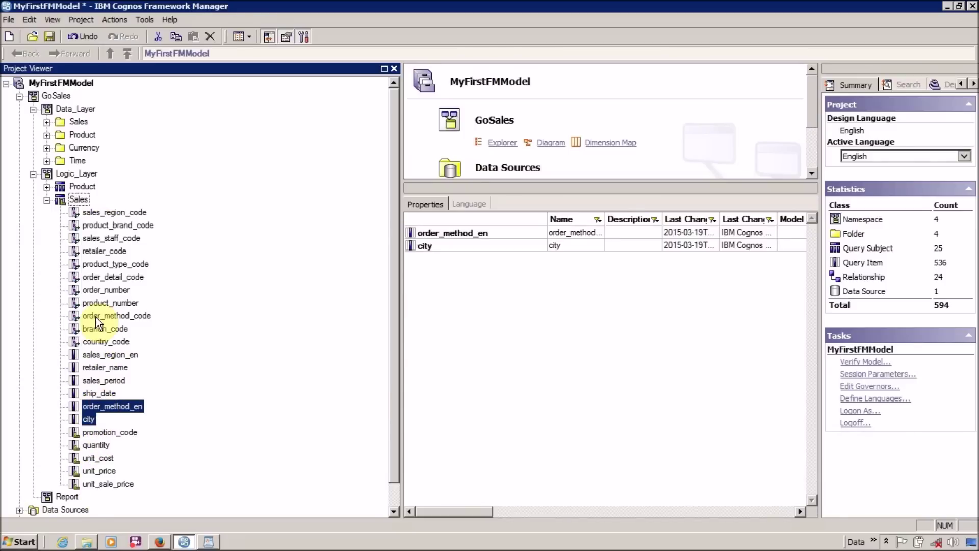
Select all Sales query items from sales_region_code through unit_sale_price and enlarge the area listing their properties.
{"action": "key", "text": "Left"}
{"action": "key", "text": "Right"}
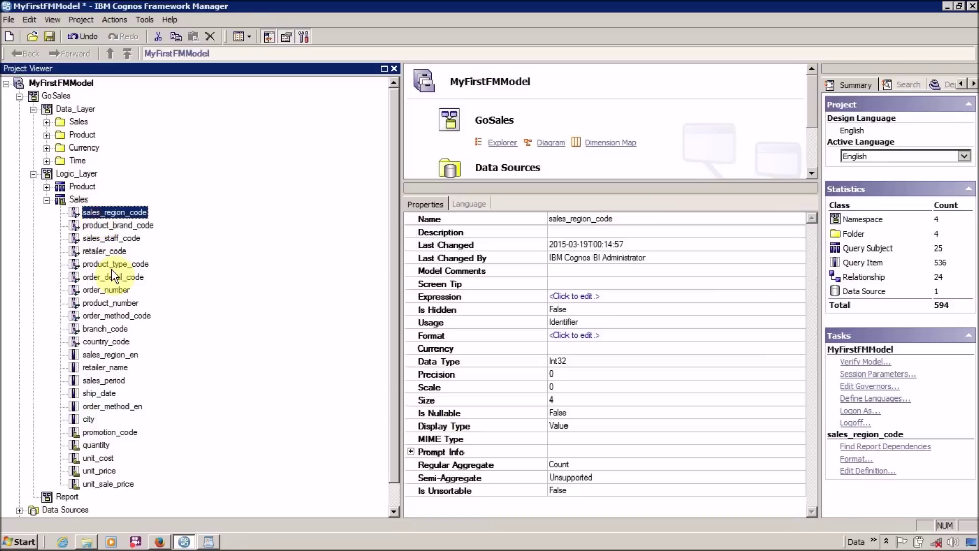
{"action": "left_click", "coordinate": [120, 484], "text": "shift"}
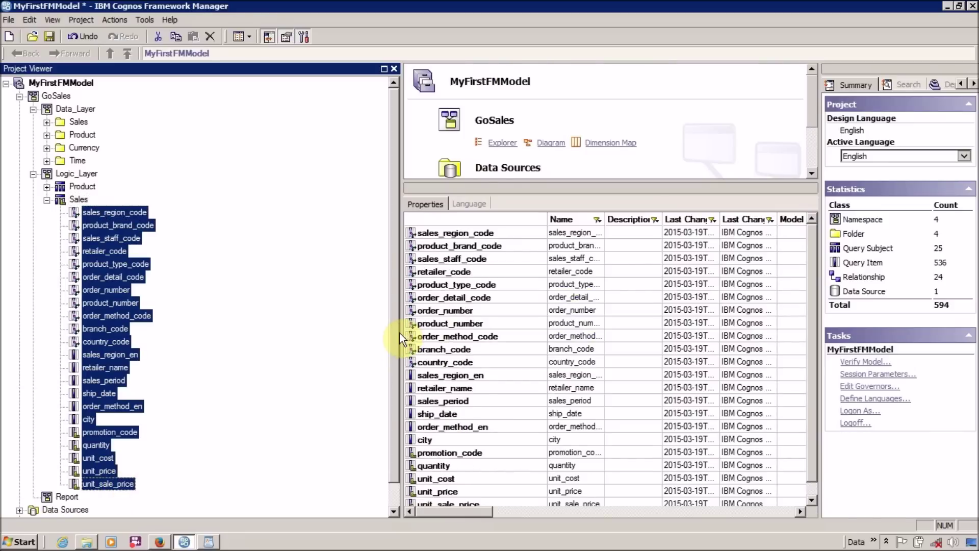
{"action": "left_click_drag", "start_coordinate": [400, 328], "coordinate": [212, 292]}
{"action": "left_click", "coordinate": [399, 222]}
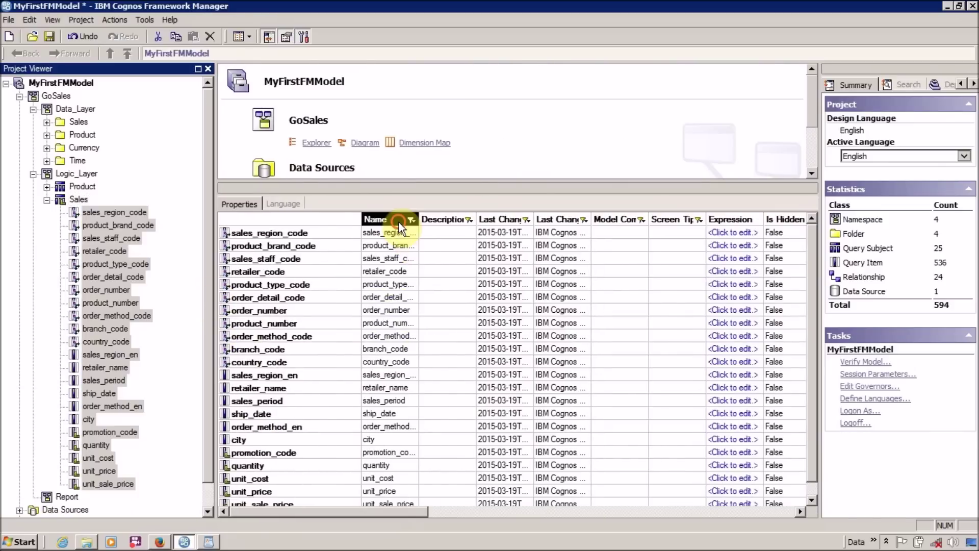
Rename the sales_region_code query item as Sales Region Code.
{"action": "left_click", "coordinate": [399, 232]}
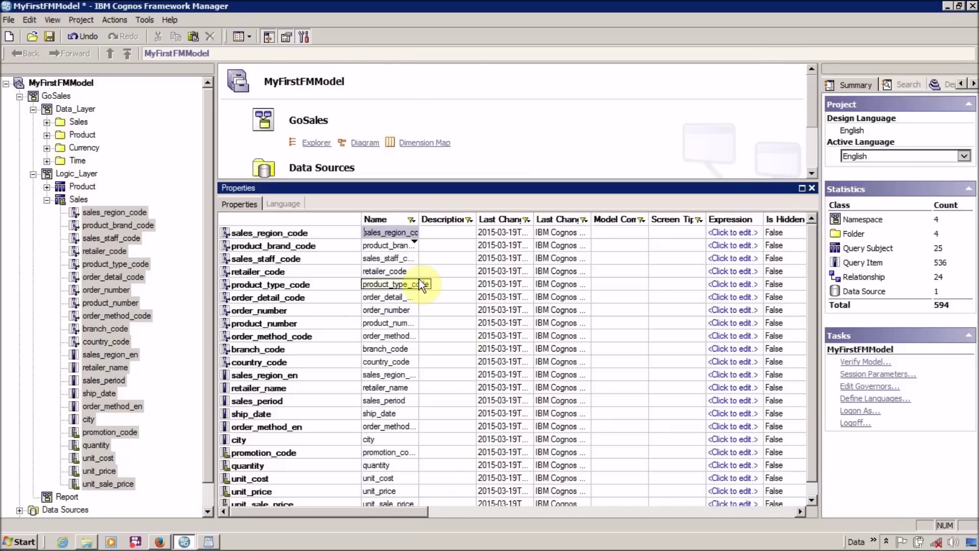
{"action": "key", "text": "Delete"}
{"action": "type", "text": "S"}
{"action": "key", "text": "Delete"}
{"action": "type", "text": "R"}
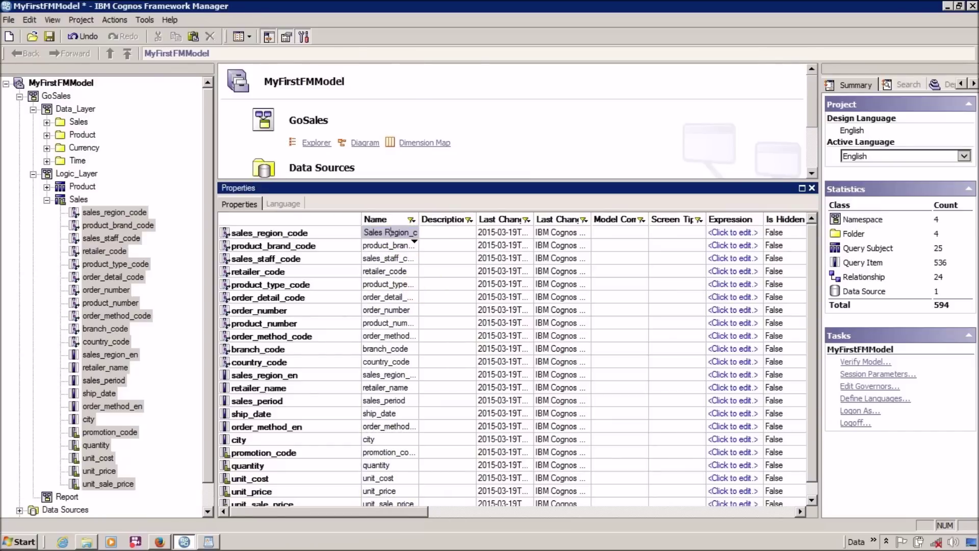
{"action": "key", "text": "Right"}
{"action": "key", "text": "Right"}
{"action": "key", "text": "Right"}
{"action": "key", "text": "Right"}
{"action": "key", "text": "Right"}
{"action": "key", "text": "Delete"}
{"action": "key", "text": "Delete"}
{"action": "type", "text": "C"}
{"action": "key", "text": "Return"}
Rename the product_brand_code query item as Product Brand Code.
{"action": "key", "text": "Home"}
{"action": "key", "text": "Delete"}
{"action": "type", "text": "P"}
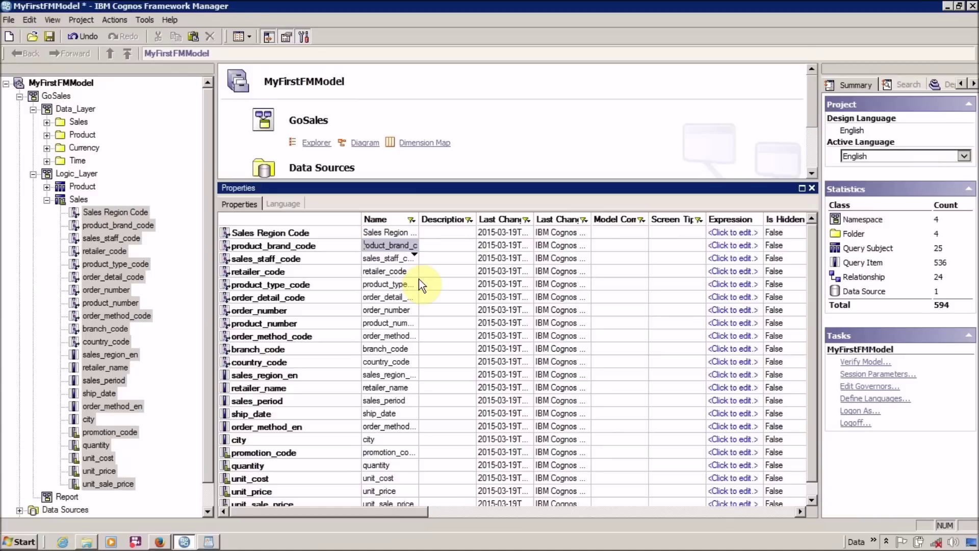
{"action": "key", "text": "Right"}
{"action": "key", "text": "Right"}
{"action": "key", "text": "Right"}
{"action": "key", "text": "Right"}
{"action": "key", "text": "Right"}
{"action": "key", "text": "Right"}
{"action": "key", "text": "Delete"}
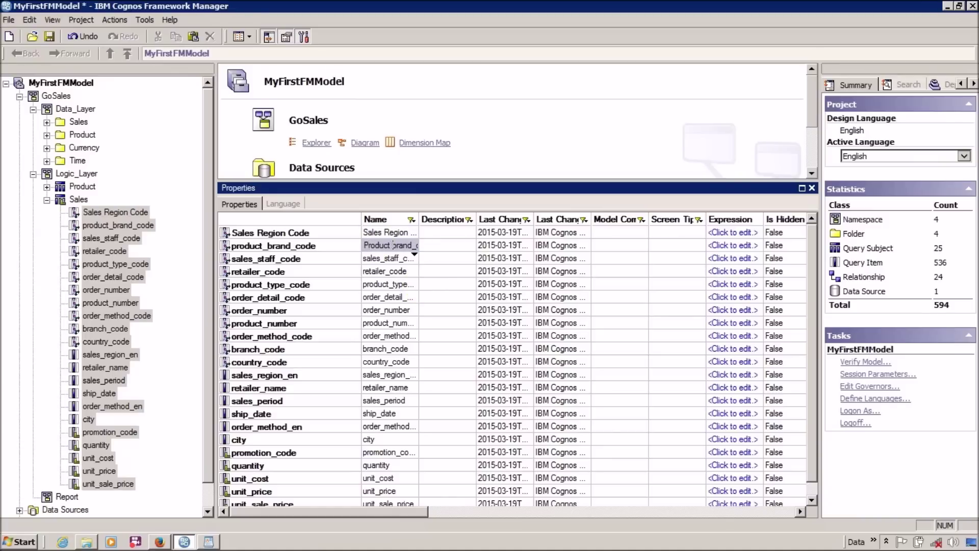
{"action": "type", "text": "B"}
{"action": "key", "text": "Delete"}
{"action": "key", "text": "Delete"}
{"action": "type", "text": "C"}
{"action": "key", "text": "Down"}
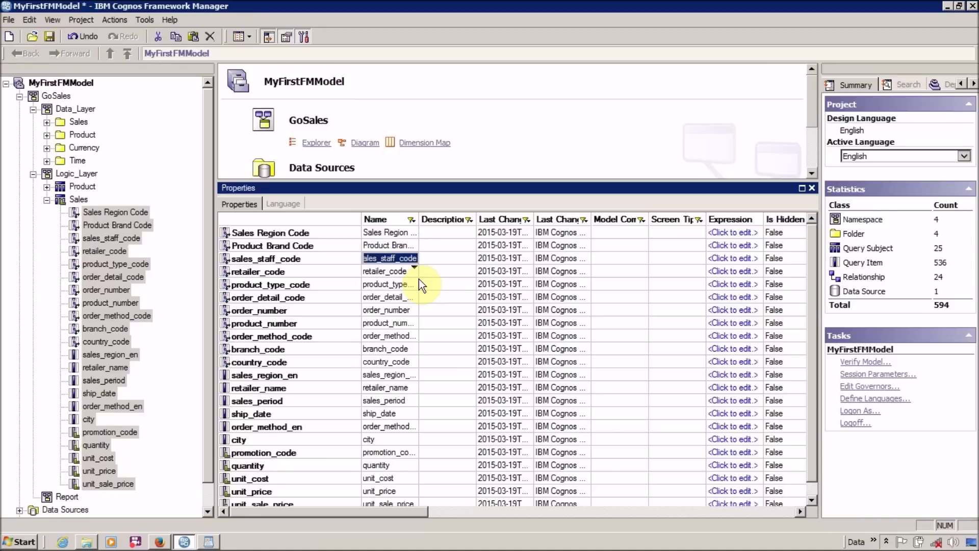
Rename the sales_staff_code query item as Sales Staff Code.
{"action": "key", "text": "Home"}
{"action": "key", "text": "Delete"}
{"action": "type", "text": "S"}
{"action": "key", "text": "Right"}
{"action": "key", "text": "Right"}
{"action": "key", "text": "Right"}
{"action": "key", "text": "Right"}
{"action": "key", "text": "Delete"}
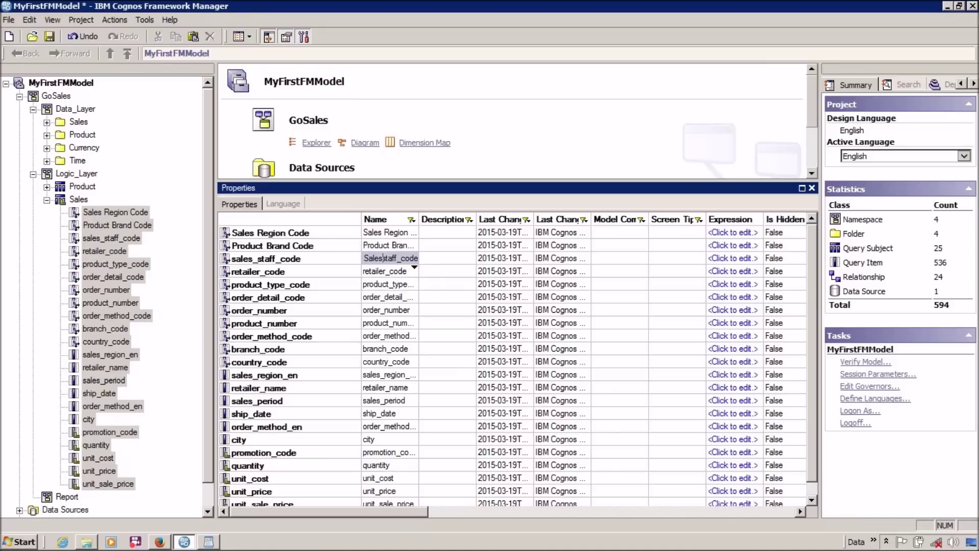
{"action": "type", "text": "S"}
{"action": "key", "text": "Delete"}
{"action": "key", "text": "Delete"}
{"action": "type", "text": "C"}
{"action": "key", "text": "Down"}
Rename the retailer_code query item as Retailer Code.
{"action": "key", "text": "Home"}
{"action": "key", "text": "Delete"}
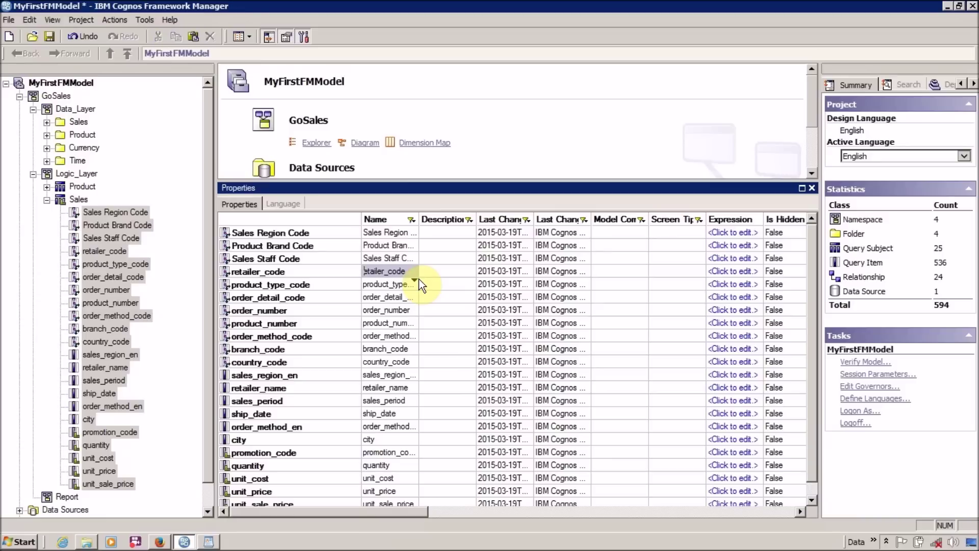
{"action": "type", "text": "R"}
{"action": "key", "text": "Delete"}
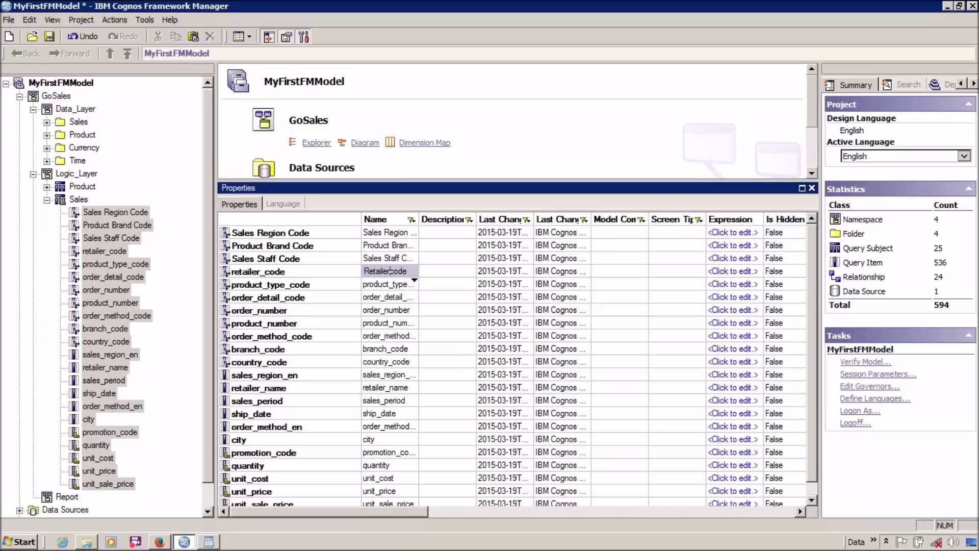
{"action": "key", "text": "Delete"}
{"action": "type", "text": "C"}
{"action": "left_click", "coordinate": [417, 283]}
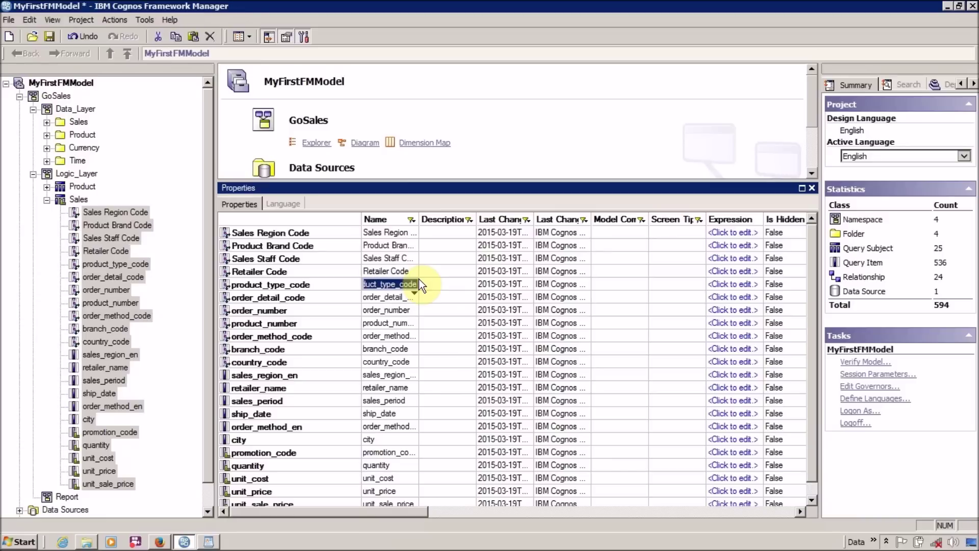
Leave the product_type_code name edit, select the Sales query subject and save the model.
{"action": "key", "text": "Home"}
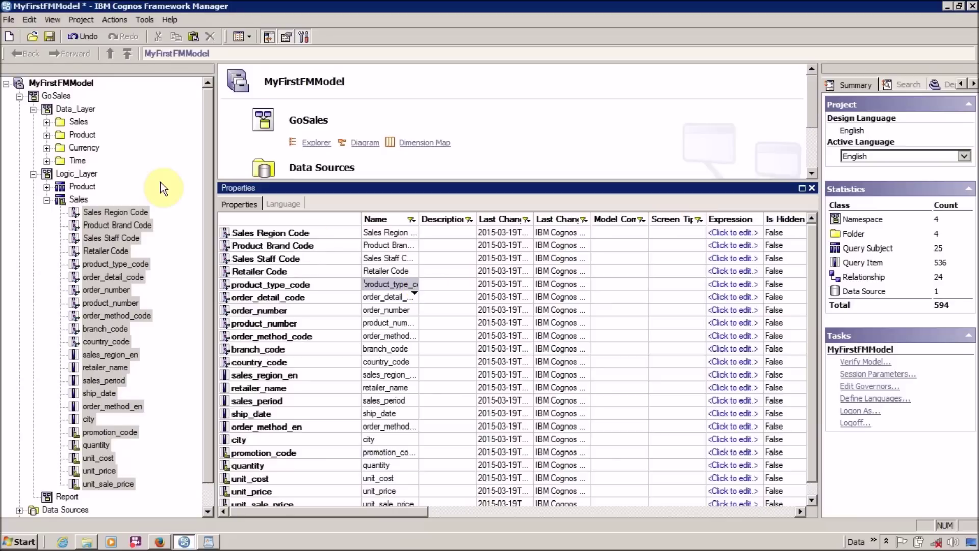
{"action": "left_click", "coordinate": [87, 203]}
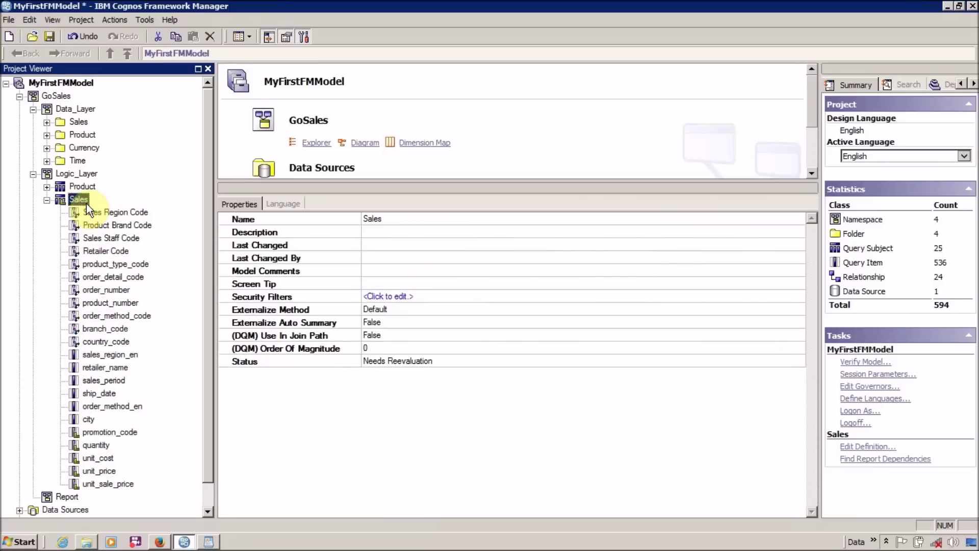
{"action": "double_click", "coordinate": [86, 203]}
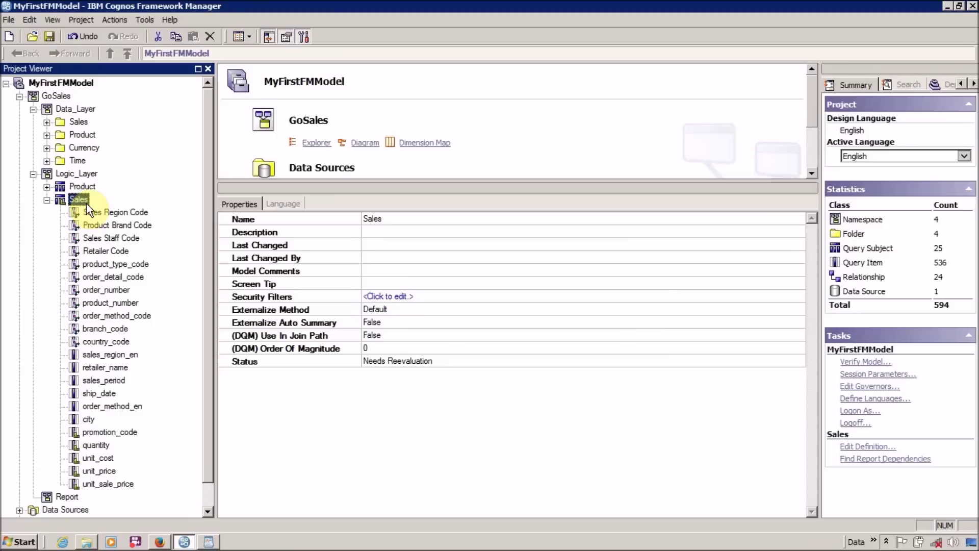
Reselect all Sales query items, from Sales Region Code through unit_sale_price, and widen the Name column to show full names.
{"action": "left_click", "coordinate": [119, 212]}
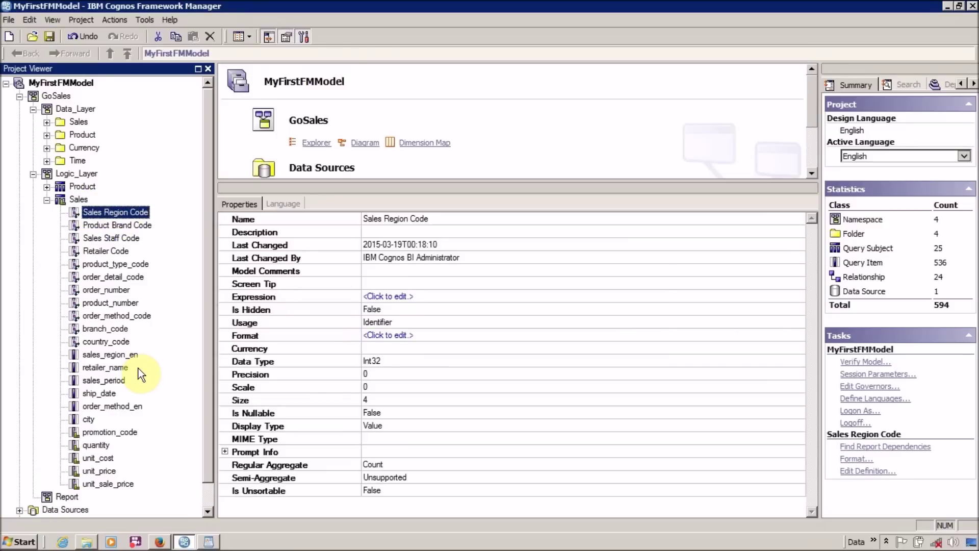
{"action": "left_click", "coordinate": [115, 488], "text": "shift"}
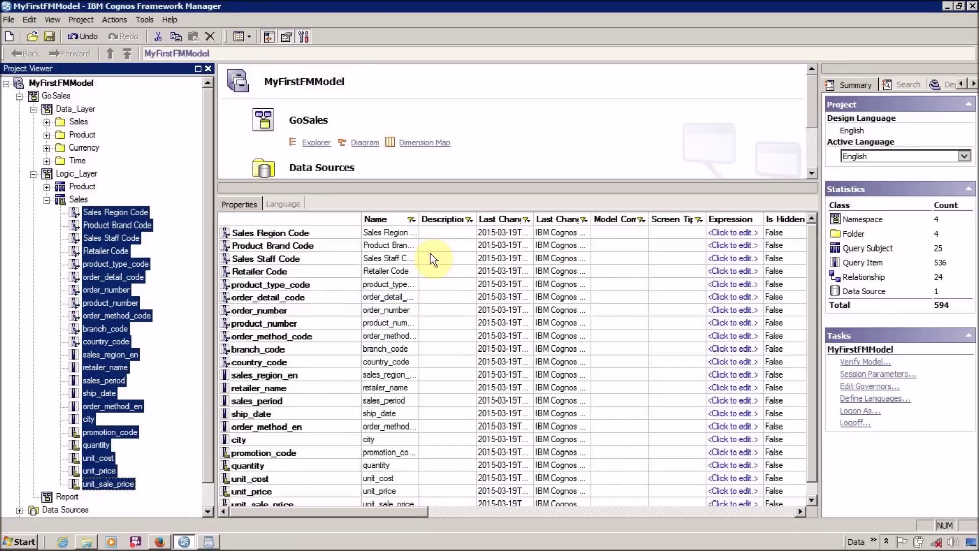
{"action": "left_click_drag", "start_coordinate": [417, 220], "coordinate": [529, 221]}
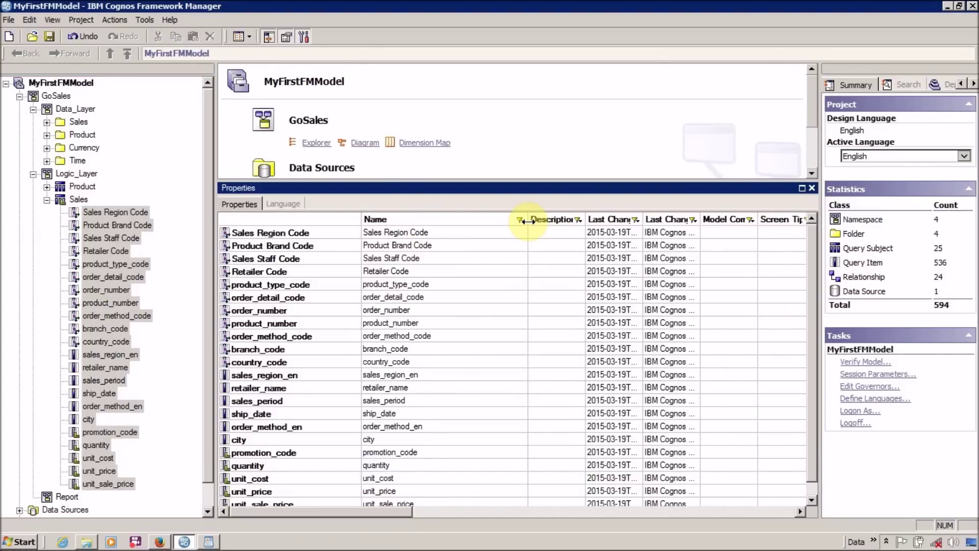
{"action": "left_click_drag", "start_coordinate": [528, 220], "coordinate": [493, 220]}
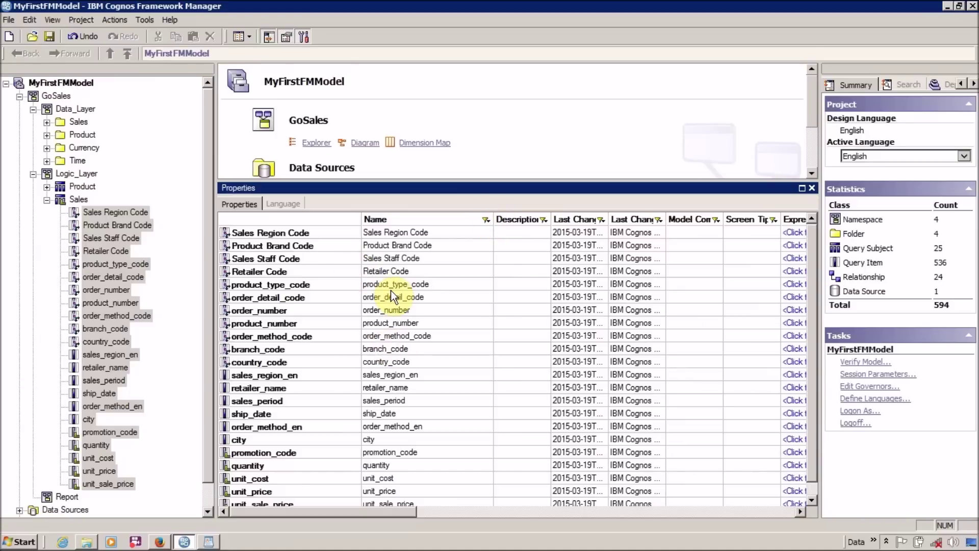
Rename the product_type_code query item as Product Type Code.
{"action": "key", "text": "alt+Tab"}
{"action": "key", "text": "alt+shift+Tab"}
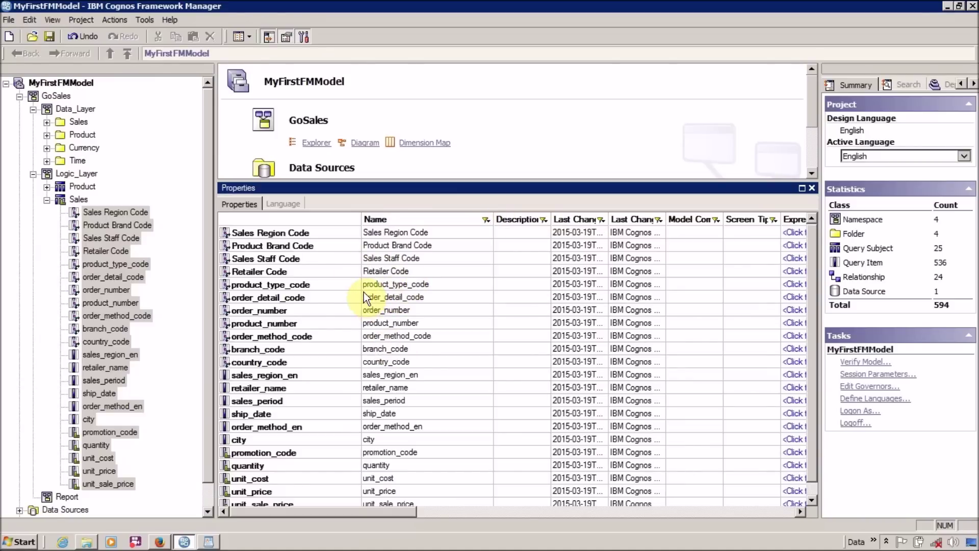
{"action": "left_click", "coordinate": [366, 288]}
{"action": "left_click", "coordinate": [417, 283]}
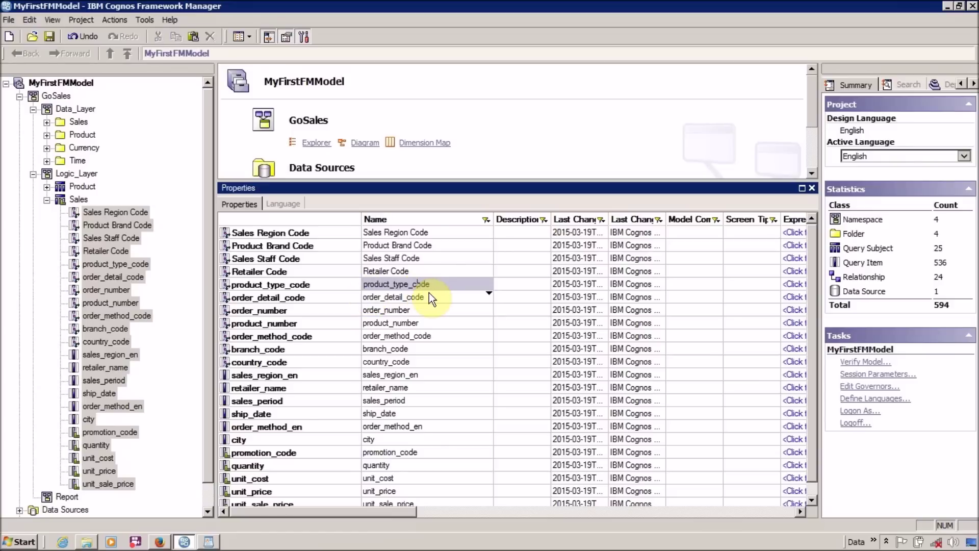
{"action": "key", "text": "BackSpace"}
{"action": "type", "text": "C"}
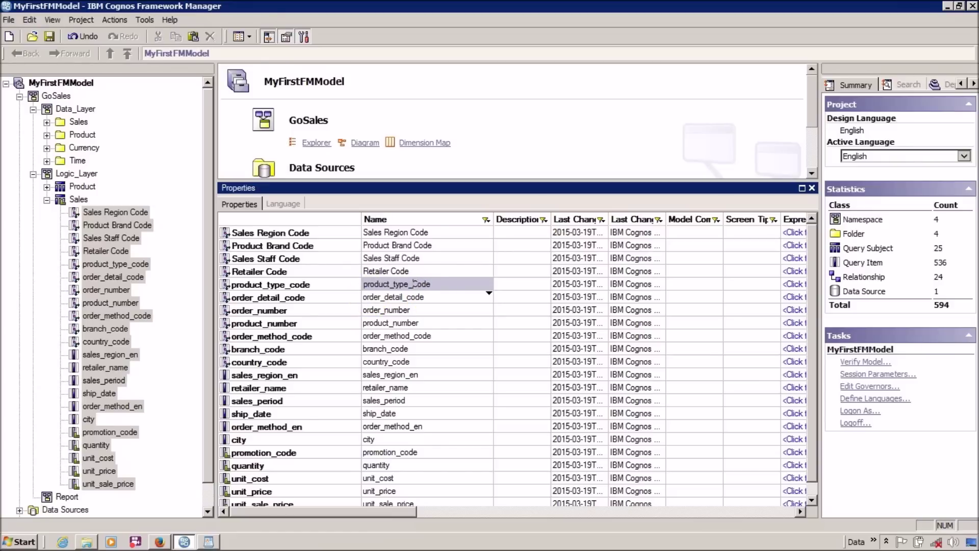
{"action": "left_click", "coordinate": [394, 284]}
{"action": "key", "text": "BackSpace"}
{"action": "type", "text": "T"}
{"action": "key", "text": "Left"}
{"action": "key", "text": "BackSpace"}
{"action": "key", "text": "Home"}
{"action": "key", "text": "Delete"}
{"action": "type", "text": "P"}
Rename the order_detail_code query item as Order Detail Code.
{"action": "left_click", "coordinate": [430, 294]}
{"action": "key", "text": "Home"}
{"action": "key", "text": "Delete"}
{"action": "type", "text": "O"}
{"action": "key", "text": "Right"}
{"action": "key", "text": "Right"}
{"action": "key", "text": "Right"}
{"action": "key", "text": "Right"}
{"action": "key", "text": "Delete"}
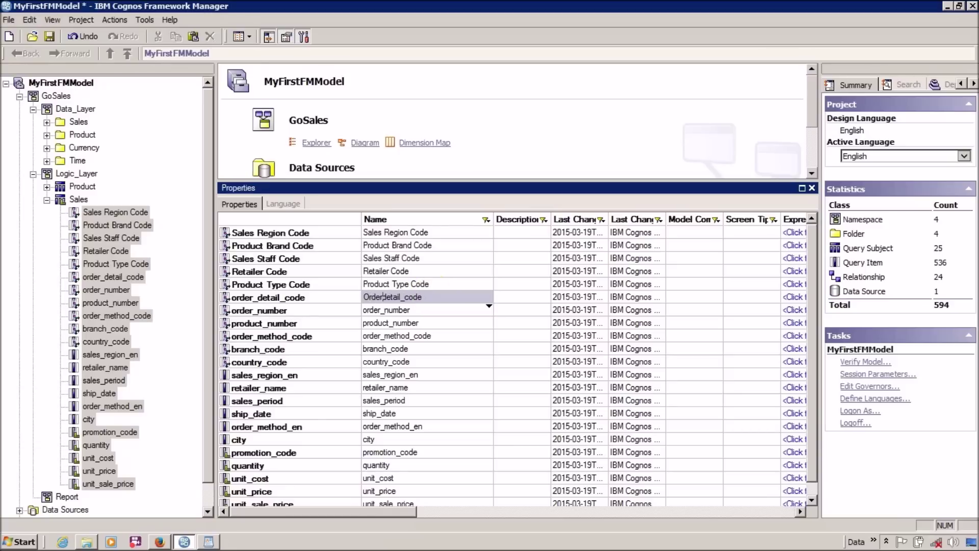
{"action": "key", "text": "Delete"}
{"action": "type", "text": "D"}
{"action": "key", "text": "Delete"}
{"action": "key", "text": "Delete"}
{"action": "type", "text": "C"}
{"action": "key", "text": "Return"}
Rename the order_number query item as Order Number.
{"action": "key", "text": "Home"}
{"action": "key", "text": "Delete"}
{"action": "type", "text": "O"}
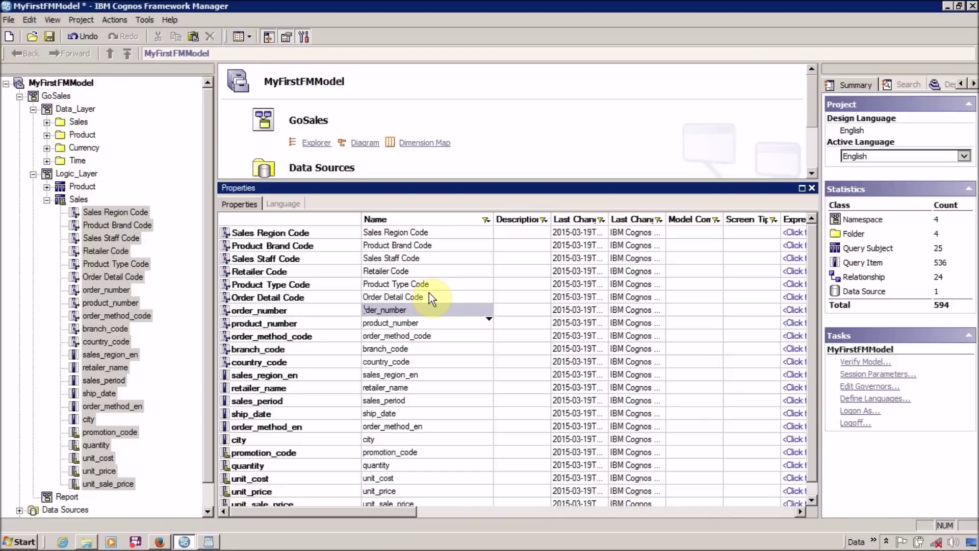
{"action": "key", "text": "Right"}
{"action": "key", "text": "Right"}
{"action": "key", "text": "Right"}
{"action": "key", "text": "Right"}
{"action": "key", "text": "Delete"}
{"action": "key", "text": "Delete"}
{"action": "type", "text": "N"}
{"action": "key", "text": "Return"}
Rename the product_number query item as Product Number.
{"action": "key", "text": "Home"}
{"action": "key", "text": "Delete"}
{"action": "type", "text": "P"}
{"action": "key", "text": "Right"}
{"action": "key", "text": "Right"}
{"action": "key", "text": "Right"}
{"action": "key", "text": "Right"}
{"action": "key", "text": "Right"}
{"action": "key", "text": "Right"}
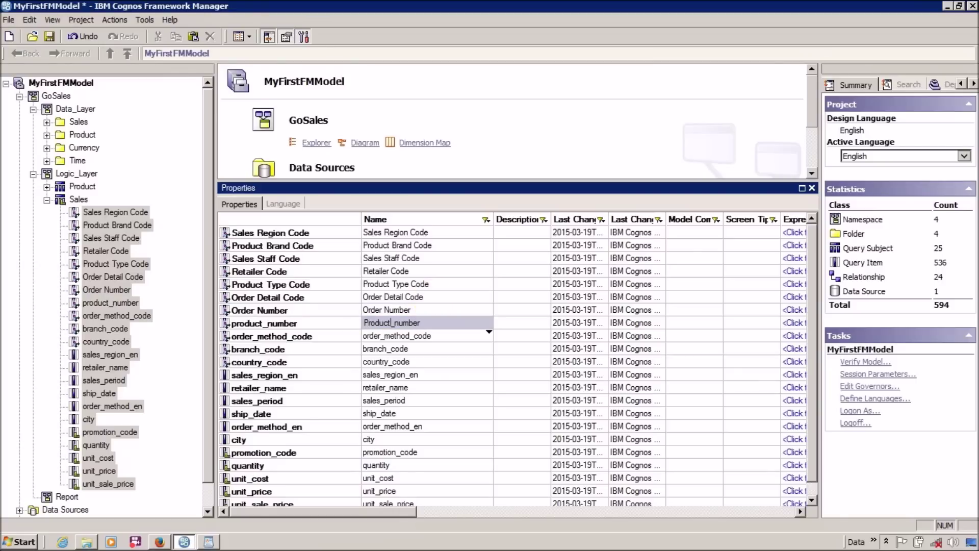
{"action": "key", "text": "Delete"}
{"action": "key", "text": "Delete"}
{"action": "type", "text": "N"}
{"action": "key", "text": "Return"}
Rename the order_method_code query item as Order Method Code.
{"action": "key", "text": "Home"}
{"action": "key", "text": "Delete"}
{"action": "type", "text": "O"}
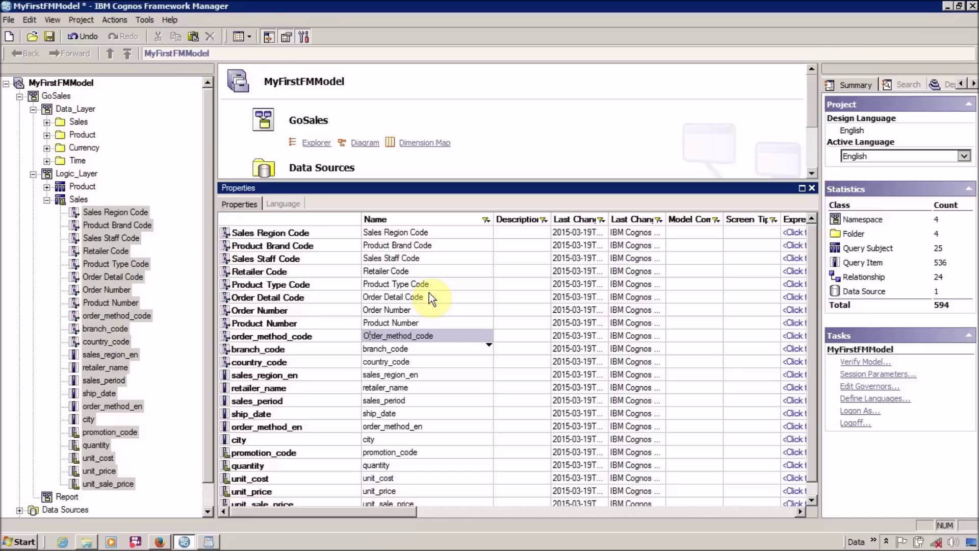
{"action": "key", "text": "Delete"}
{"action": "key", "text": "Delete"}
{"action": "type", "text": "M"}
{"action": "left_click", "coordinate": [413, 335]}
{"action": "key", "text": "Delete"}
{"action": "key", "text": "Delete"}
{"action": "type", "text": "C"}
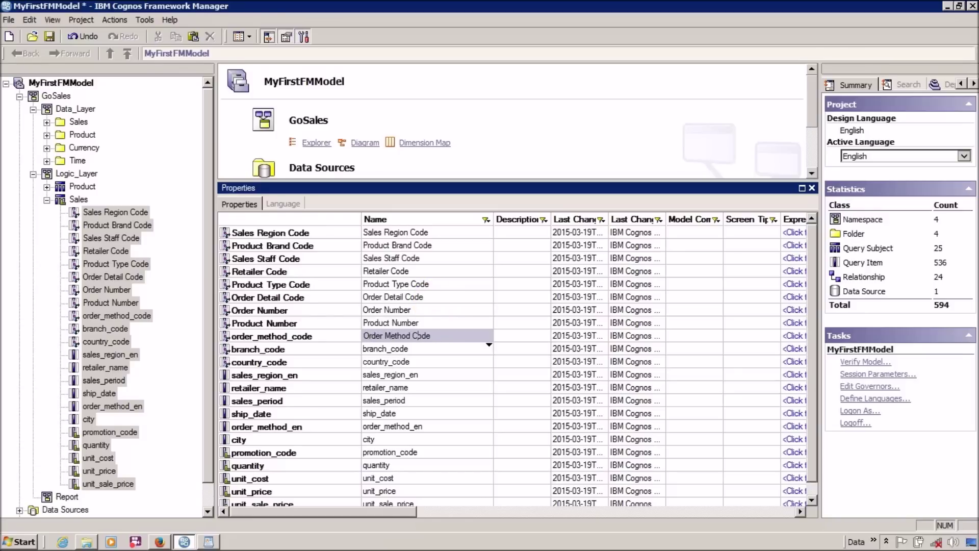
{"action": "key", "text": "Down"}
Rename the branch_code query item as Branch Code.
{"action": "key", "text": "Home"}
{"action": "key", "text": "Delete"}
{"action": "type", "text": "B"}
{"action": "left_click", "coordinate": [388, 348]}
{"action": "key", "text": "Delete"}
{"action": "key", "text": "Delete"}
{"action": "type", "text": "C"}
{"action": "key", "text": "Down"}
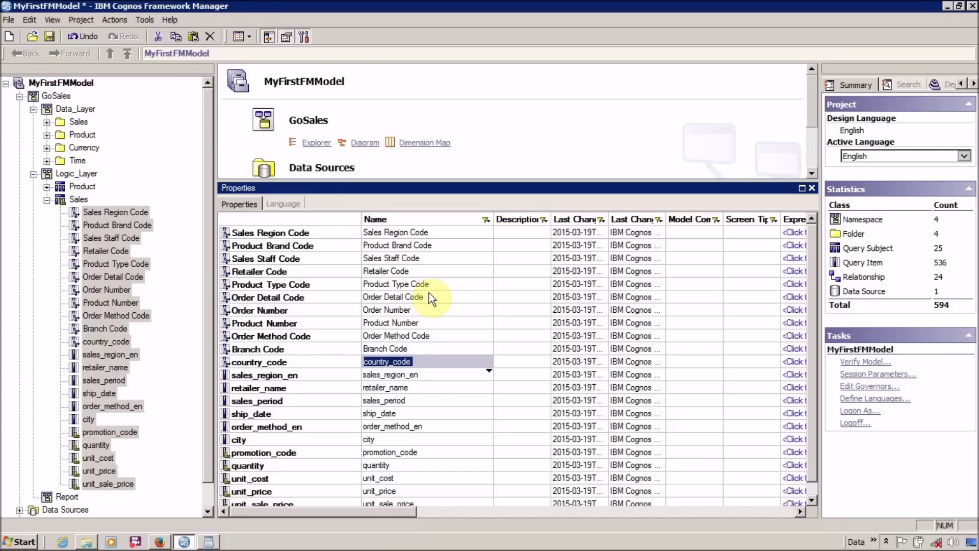
Rename the country_code query item as Country Code.
{"action": "key", "text": "Home"}
{"action": "key", "text": "Delete"}
{"action": "type", "text": "C"}
{"action": "left_click", "coordinate": [387, 361]}
{"action": "key", "text": "Delete"}
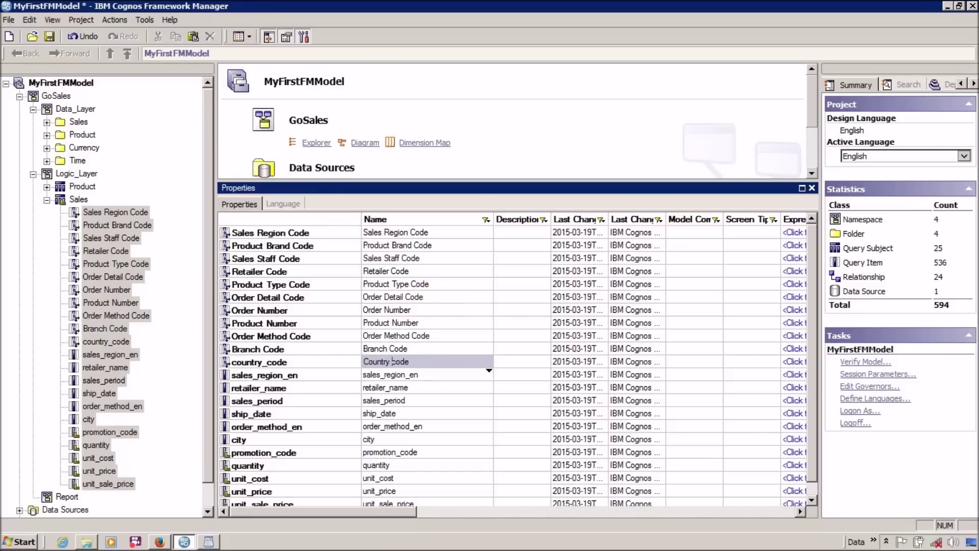
{"action": "key", "text": "Delete"}
{"action": "type", "text": "C"}
{"action": "key", "text": "Down"}
Rename the sales_region_en query item as Sales Region, dropping the language suffix.
{"action": "key", "text": "End"}
{"action": "key", "text": "BackSpace"}
{"action": "key", "text": "BackSpace"}
{"action": "key", "text": "BackSpace"}
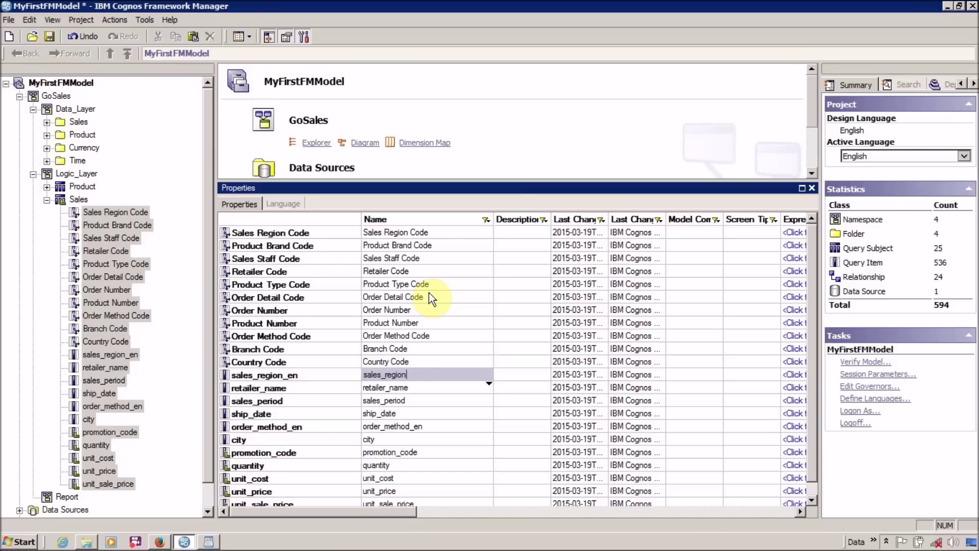
{"action": "left_click", "coordinate": [371, 374]}
{"action": "key", "text": "BackSpace"}
{"action": "type", "text": "S"}
{"action": "left_click", "coordinate": [384, 374]}
{"action": "key", "text": "BackSpace"}
{"action": "type", "text": "R"}
{"action": "key", "text": "Down"}
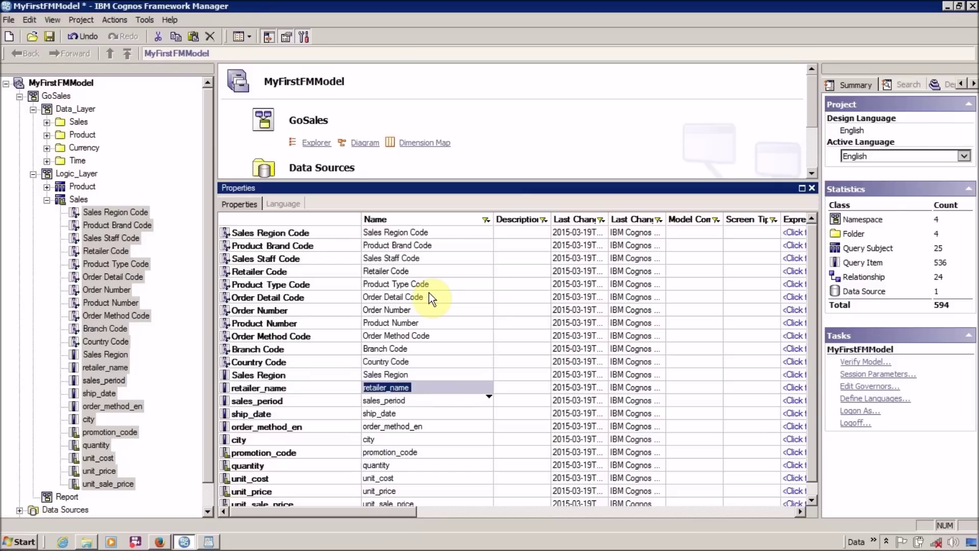
Rename the retailer_name query item as Retailer Name.
{"action": "key", "text": "Home"}
{"action": "key", "text": "Delete"}
{"action": "type", "text": "R"}
{"action": "left_click", "coordinate": [389, 387]}
{"action": "key", "text": "Delete"}
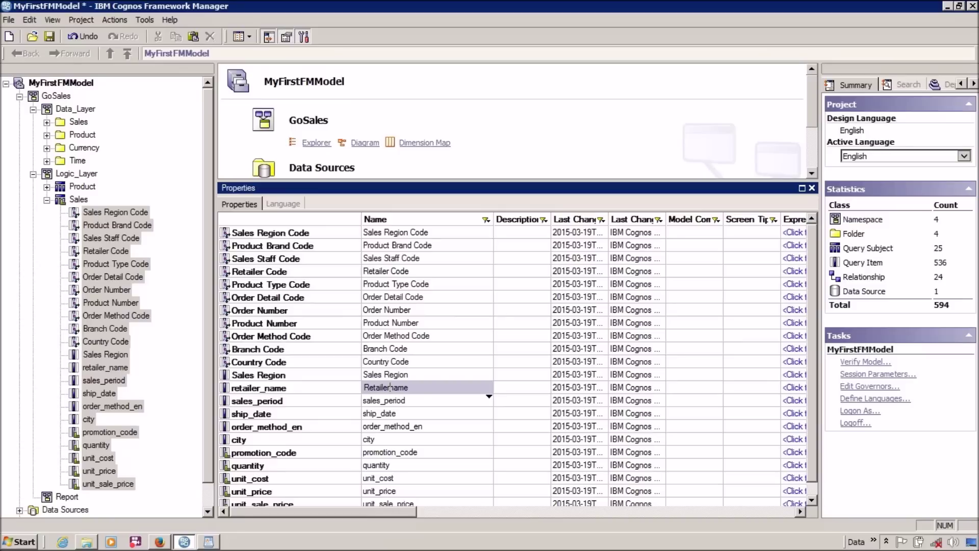
{"action": "left_click", "coordinate": [399, 387]}
{"action": "key", "text": "BackSpace"}
{"action": "type", "text": "N"}
{"action": "key", "text": "Down"}
Rename the sales_period query item as Sales Period.
{"action": "left_click", "coordinate": [367, 399]}
{"action": "key", "text": "Delete"}
{"action": "type", "text": "S"}
{"action": "key", "text": "Delete"}
{"action": "key", "text": "Delete"}
{"action": "type", "text": "P"}
{"action": "key", "text": "Down"}
Rename the ship_date query item as Ship Date.
{"action": "left_click", "coordinate": [365, 413]}
{"action": "key", "text": "Delete"}
{"action": "type", "text": "S"}
{"action": "key", "text": "Delete"}
{"action": "type", "text": "Da"}
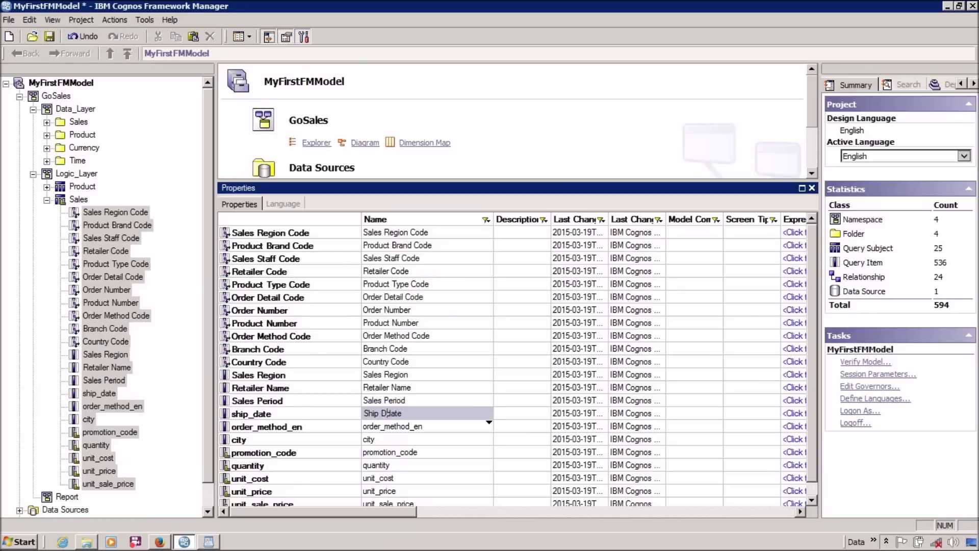
{"action": "key", "text": "Delete"}
{"action": "key", "text": "Delete"}
{"action": "key", "text": "Down"}
Rename the order_method_en query item as Order Method, dropping the language suffix.
{"action": "key", "text": "Home"}
{"action": "key", "text": "Delete"}
{"action": "type", "text": "O"}
{"action": "key", "text": "Right"}
{"action": "key", "text": "Right"}
{"action": "key", "text": "Right"}
{"action": "key", "text": "Right"}
{"action": "key", "text": "Delete"}
{"action": "key", "text": "Delete"}
{"action": "type", "text": "M"}
{"action": "key", "text": "End"}
{"action": "key", "text": "BackSpace"}
{"action": "key", "text": "BackSpace"}
{"action": "key", "text": "BackSpace"}
{"action": "key", "text": "Down"}
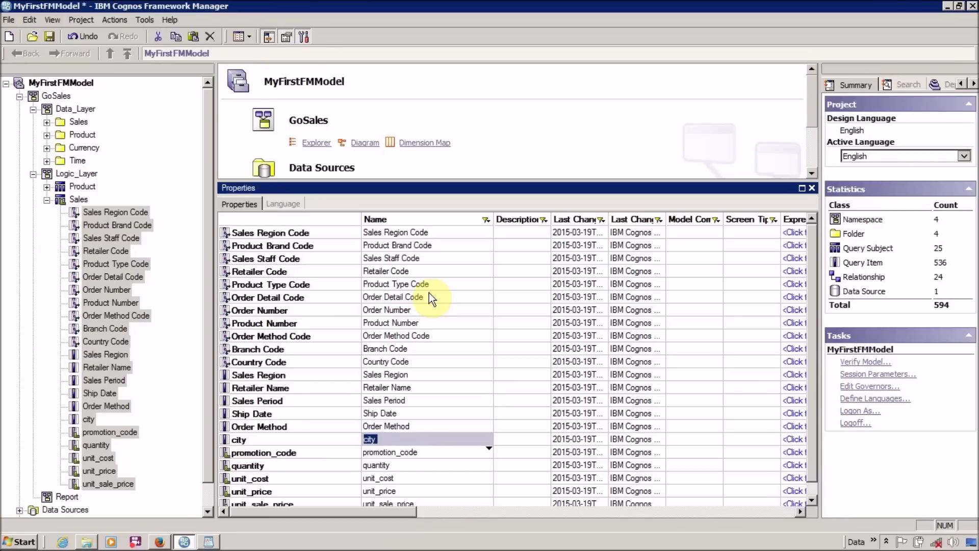
Capitalize the city query item's name as City.
{"action": "key", "text": "Home"}
{"action": "key", "text": "Delete"}
{"action": "type", "text": "C"}
{"action": "key", "text": "Down"}
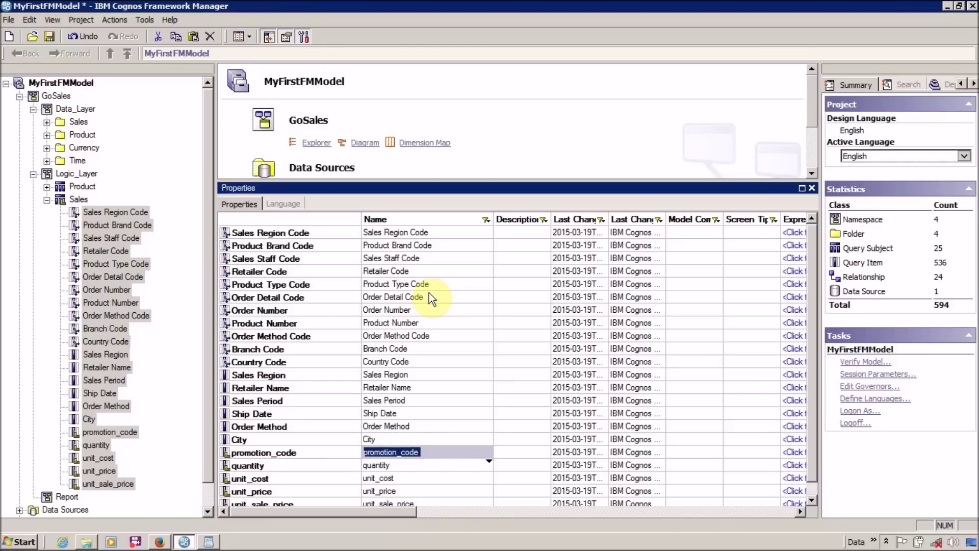
Rename the promotion_code query item as Promotion Code.
{"action": "key", "text": "Home"}
{"action": "key", "text": "Delete"}
{"action": "type", "text": "P"}
{"action": "key", "text": "Right"}
{"action": "key", "text": "Right"}
{"action": "key", "text": "Right"}
{"action": "key", "text": "Right"}
{"action": "key", "text": "Right"}
{"action": "key", "text": "Right"}
{"action": "key", "text": "Right"}
{"action": "key", "text": "Right"}
{"action": "key", "text": "Delete"}
{"action": "key", "text": "Delete"}
{"action": "type", "text": "C"}
{"action": "key", "text": "Down"}
Capitalize the quantity query item's name as Quantity.
{"action": "key", "text": "Home"}
{"action": "key", "text": "Delete"}
{"action": "type", "text": "Q"}
{"action": "key", "text": "Down"}
Capitalize the first letter of the unit_cost query item's name, making it Unit_cost, and leave its name edit.
{"action": "key", "text": "Home"}
{"action": "key", "text": "Delete"}
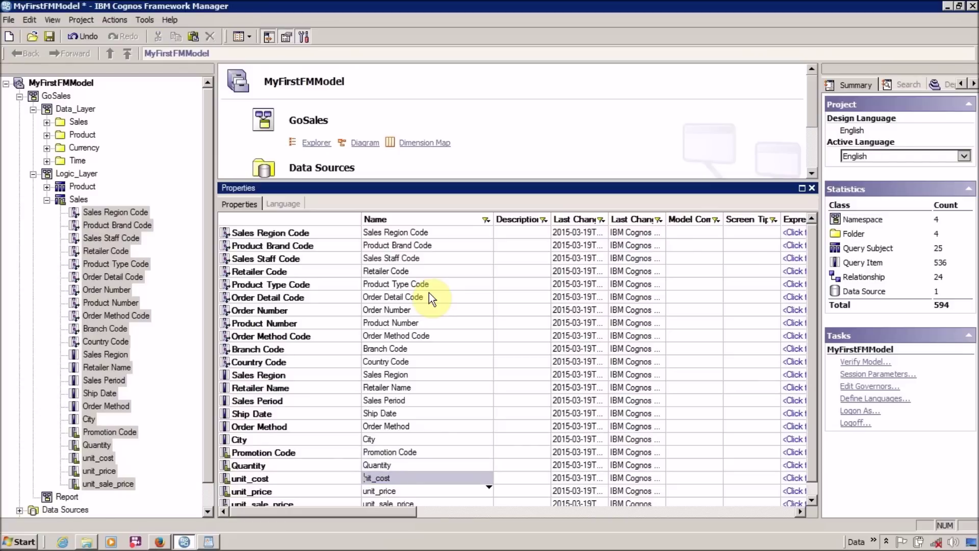
{"action": "type", "text": "U"}
{"action": "left_click", "coordinate": [429, 294]}
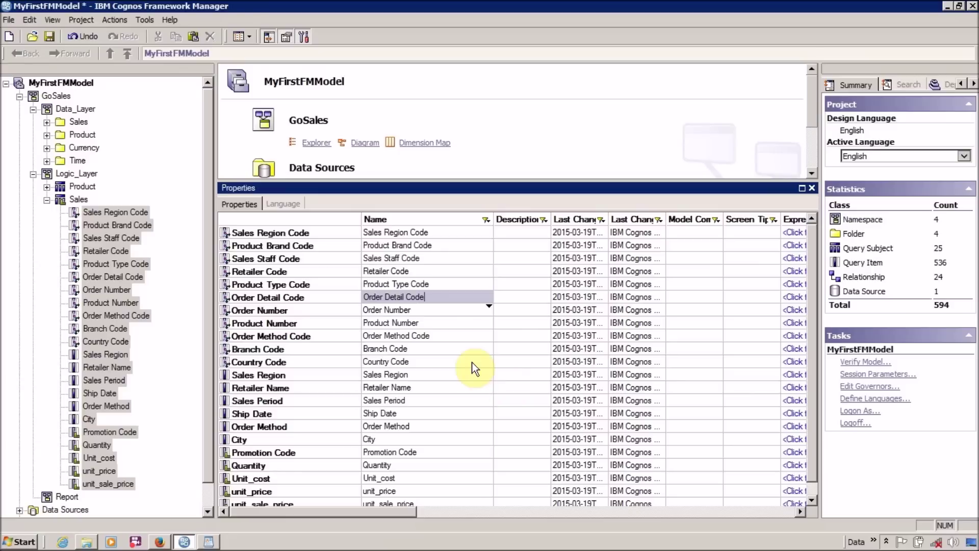
Rename the Unit_cost query item as Unit Cost, replacing the underscore with a space and capitalizing the second word.
{"action": "left_click", "coordinate": [441, 450]}
{"action": "left_click", "coordinate": [439, 465]}
{"action": "left_click", "coordinate": [439, 475]}
{"action": "key", "text": "End"}
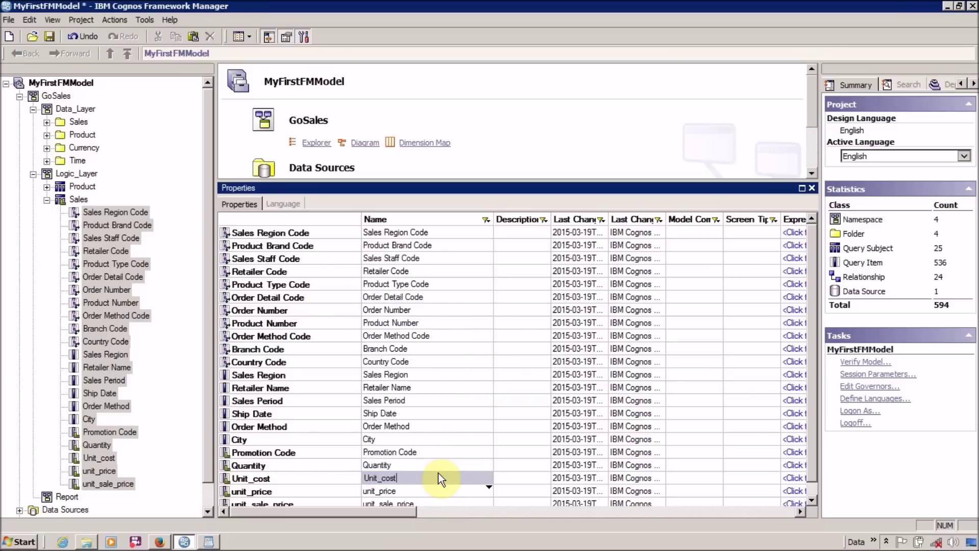
{"action": "key", "text": "Left"}
{"action": "key", "text": "Left"}
{"action": "key", "text": "Left"}
{"action": "key", "text": "Left"}
{"action": "key", "text": "BackSpace"}
{"action": "key", "text": "Delete"}
{"action": "type", "text": "C"}
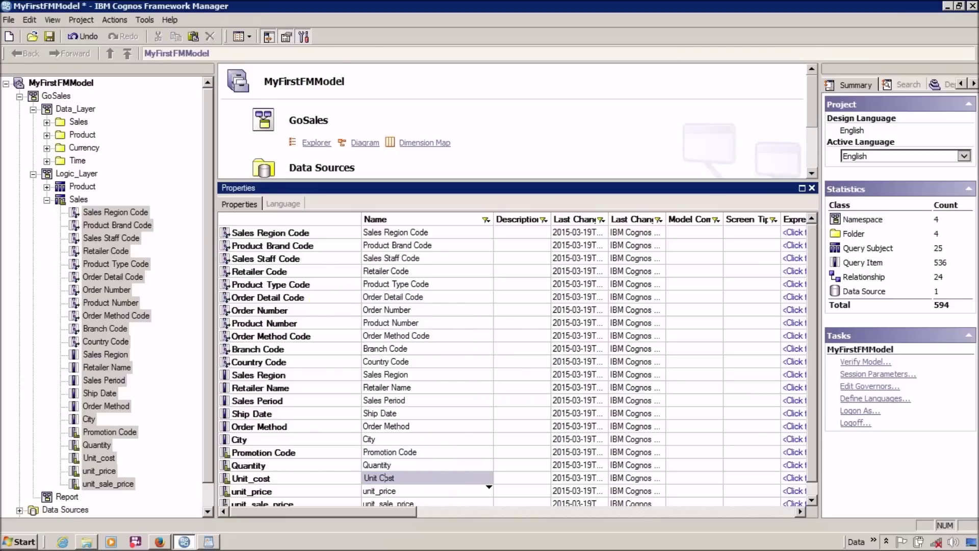
Rename the unit_price query item of the Sales query subject as Unit Price.
{"action": "key", "text": "Down"}
{"action": "type", "text": "U"}
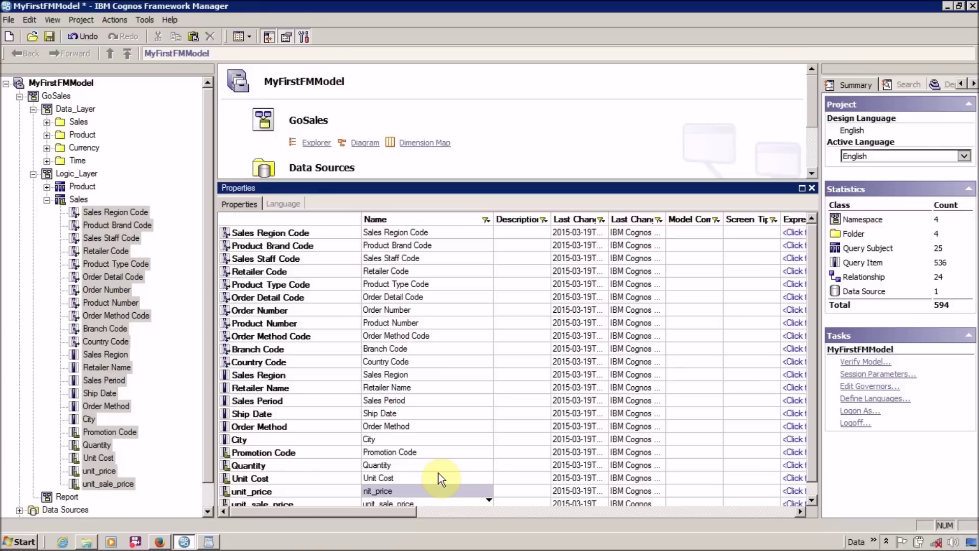
{"action": "key", "text": "Right"}
{"action": "key", "text": "Right"}
{"action": "key", "text": "Right"}
{"action": "key", "text": "Delete"}
{"action": "key", "text": "Delete"}
{"action": "type", "text": "P"}
Rename the unit_sale_price query item as Unit Sale Price and collapse the Sales query subject in the project tree.
{"action": "key", "text": "Down"}
{"action": "key", "text": "Home"}
{"action": "key", "text": "Delete"}
{"action": "type", "text": "U"}
{"action": "key", "text": "Right"}
{"action": "key", "text": "Right"}
{"action": "key", "text": "Right"}
{"action": "key", "text": "Delete"}
{"action": "key", "text": "Delete"}
{"action": "type", "text": "S"}
{"action": "key", "text": "Right"}
{"action": "key", "text": "Right"}
{"action": "key", "text": "Right"}
{"action": "key", "text": "Delete"}
{"action": "key", "text": "Delete"}
{"action": "type", "text": "P"}
{"action": "key", "text": "Return"}
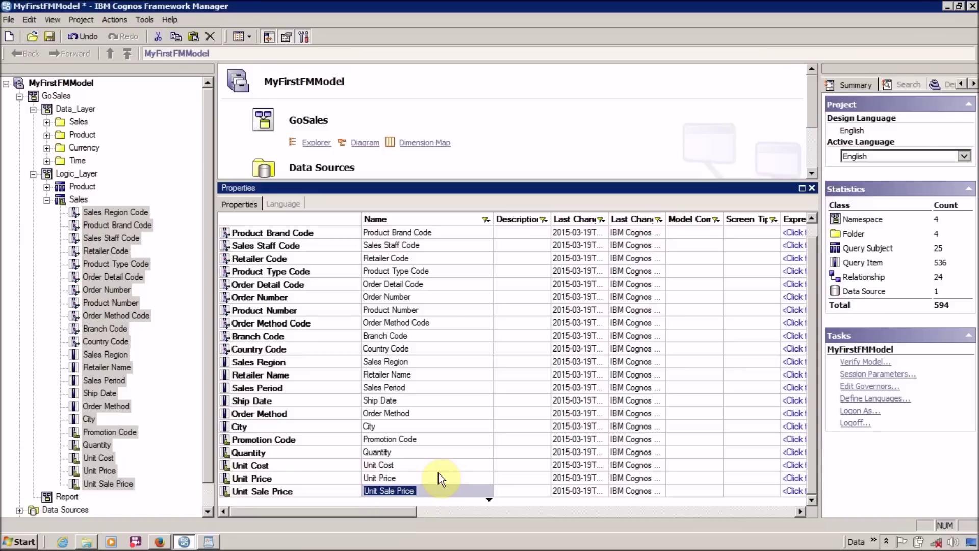
{"action": "left_click", "coordinate": [45, 199]}
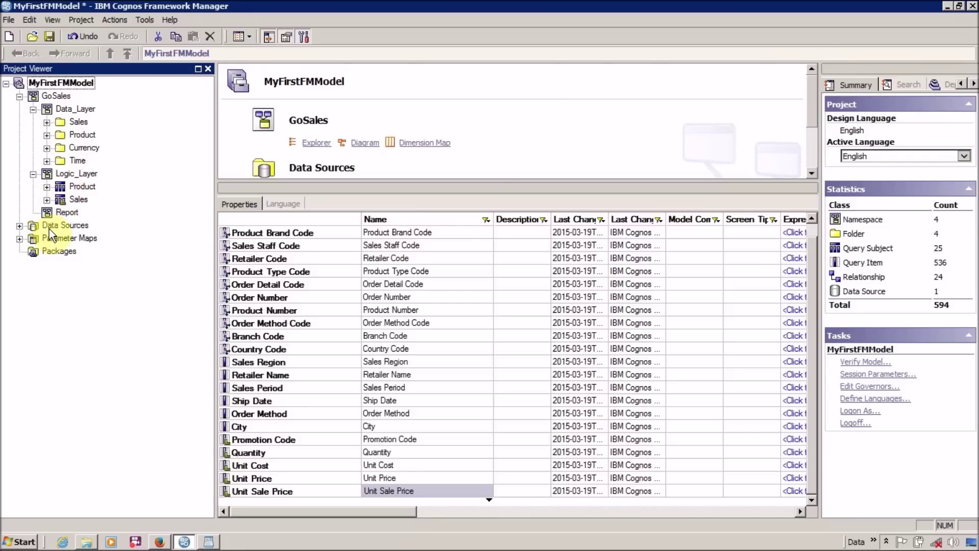
{"action": "left_click", "coordinate": [80, 186]}
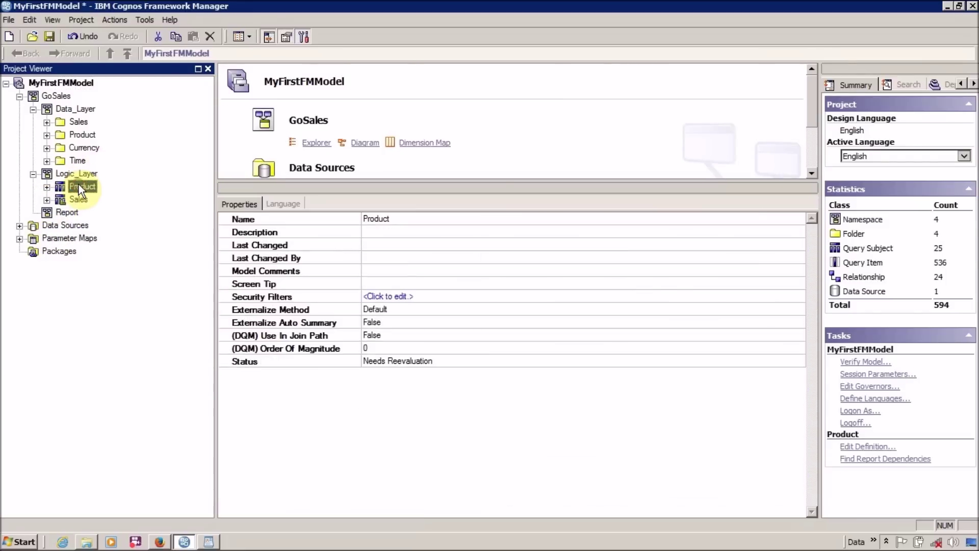
{"action": "left_click", "coordinate": [78, 200], "text": "ctrl"}
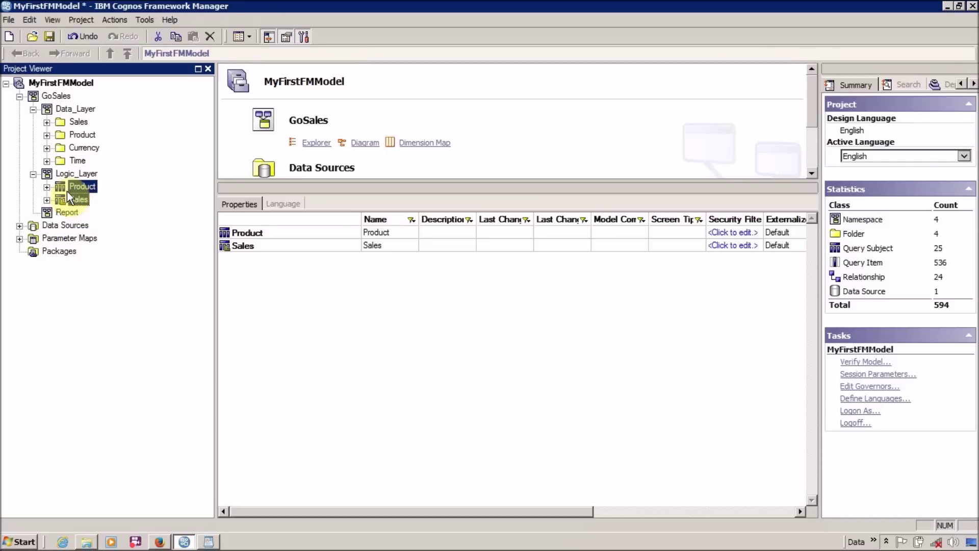
{"action": "left_click", "coordinate": [63, 189]}
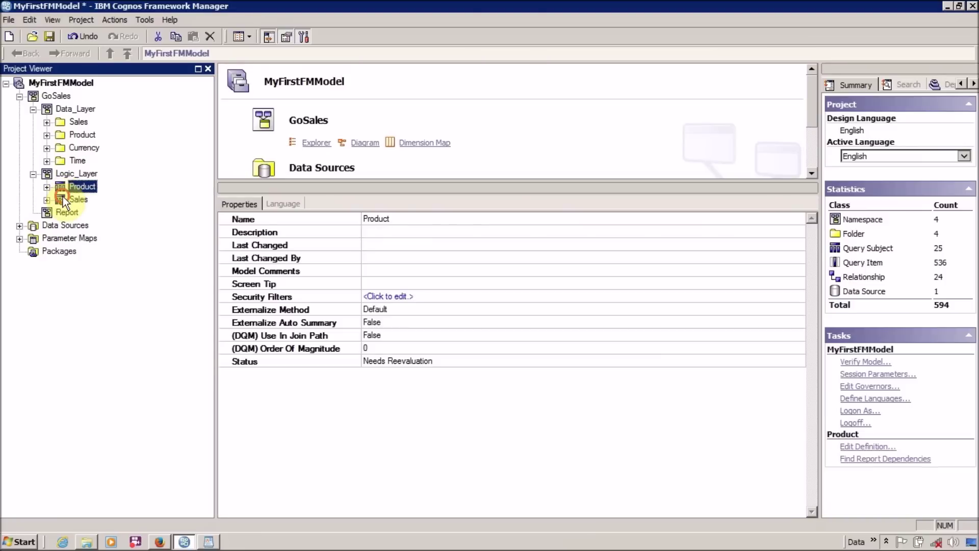
{"action": "left_click", "coordinate": [63, 197], "text": "ctrl"}
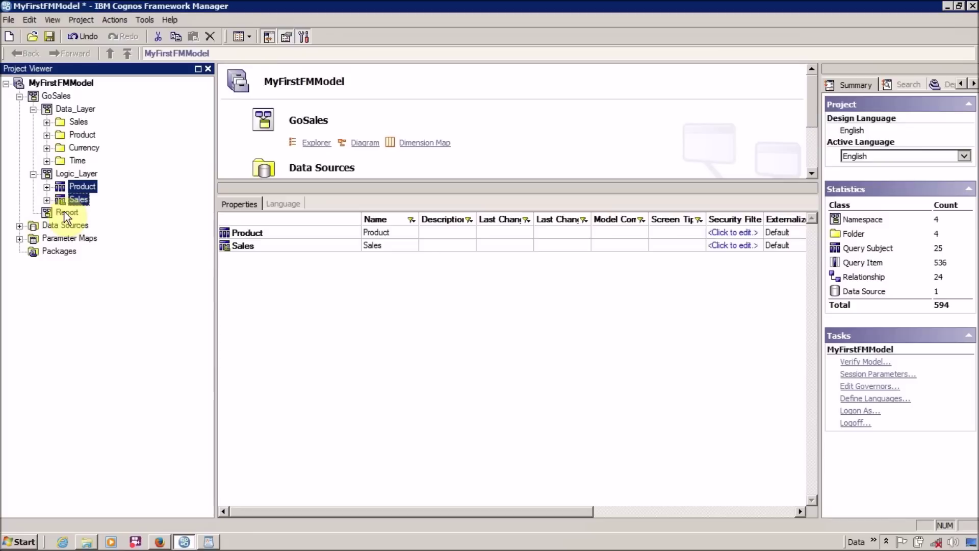
{"action": "right_click", "coordinate": [64, 212]}
{"action": "left_click", "coordinate": [69, 187]}
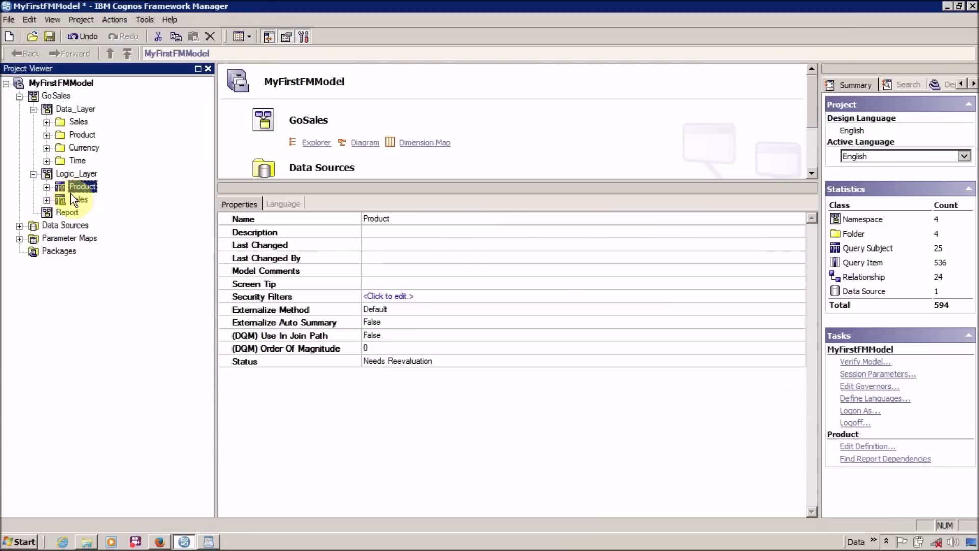
{"action": "left_click", "coordinate": [70, 194], "text": "ctrl"}
{"action": "right_click", "coordinate": [71, 195]}
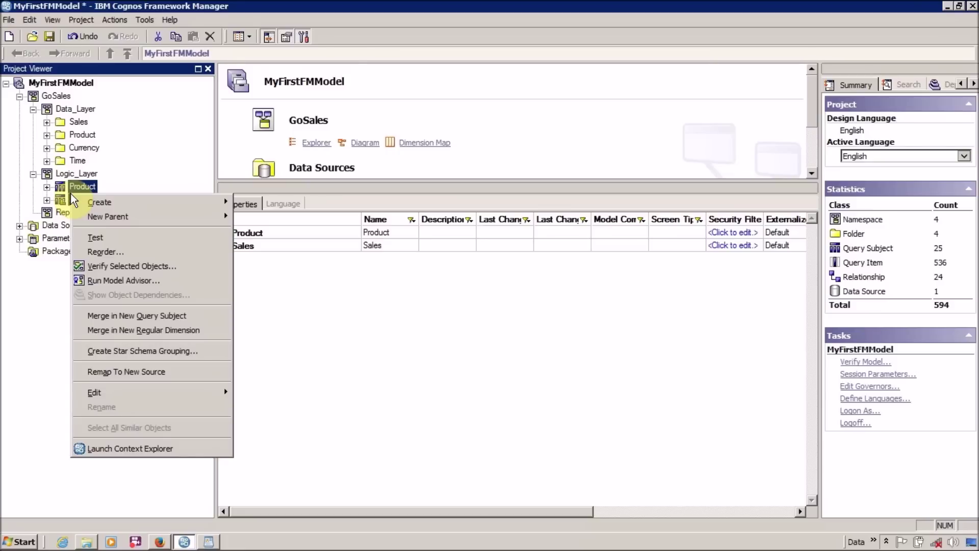
{"action": "left_click", "coordinate": [67, 212]}
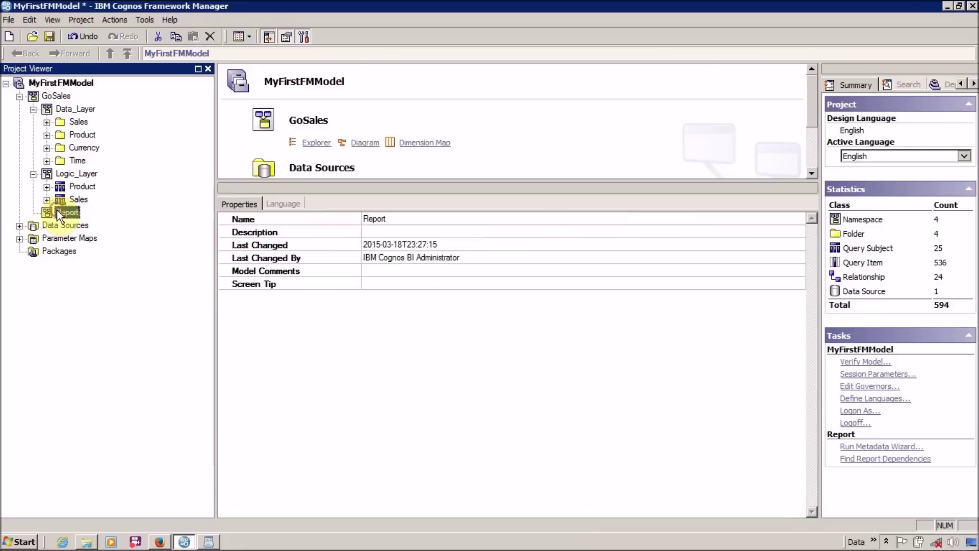
Create shortcuts to both the Product and Sales query subjects of Logic_Layer.
{"action": "left_click", "coordinate": [82, 188]}
{"action": "left_click", "coordinate": [84, 198], "text": "ctrl"}
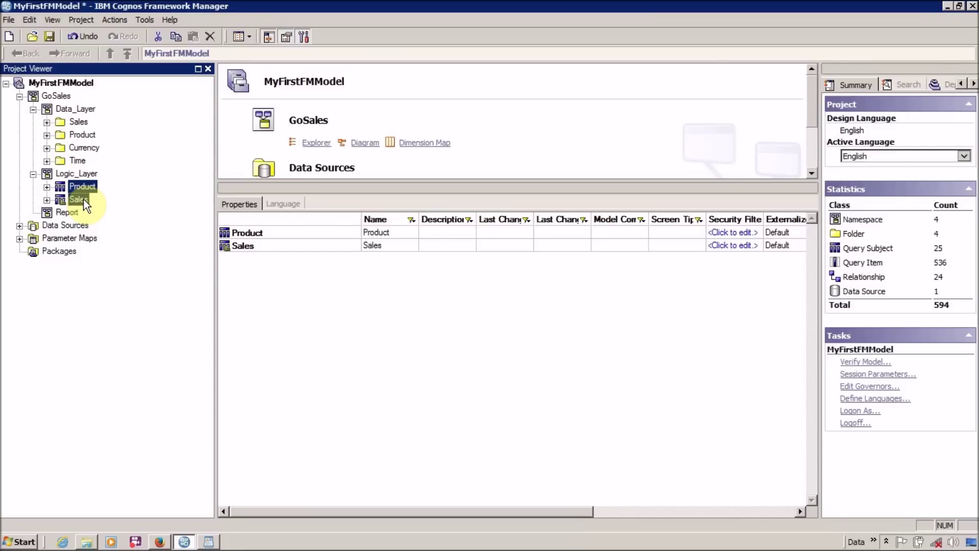
{"action": "right_click", "coordinate": [83, 200]}
{"action": "mouse_move", "coordinate": [100, 206]}
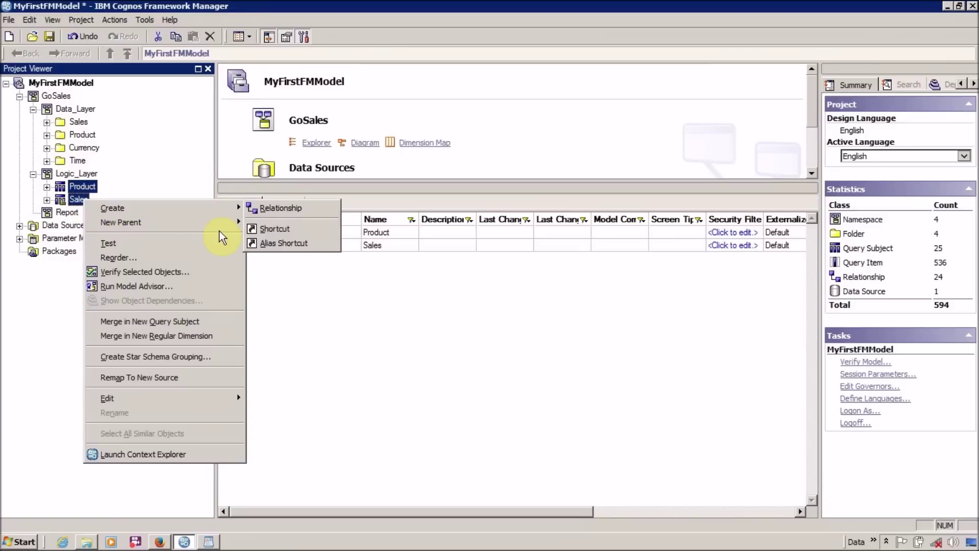
{"action": "left_click", "coordinate": [276, 231]}
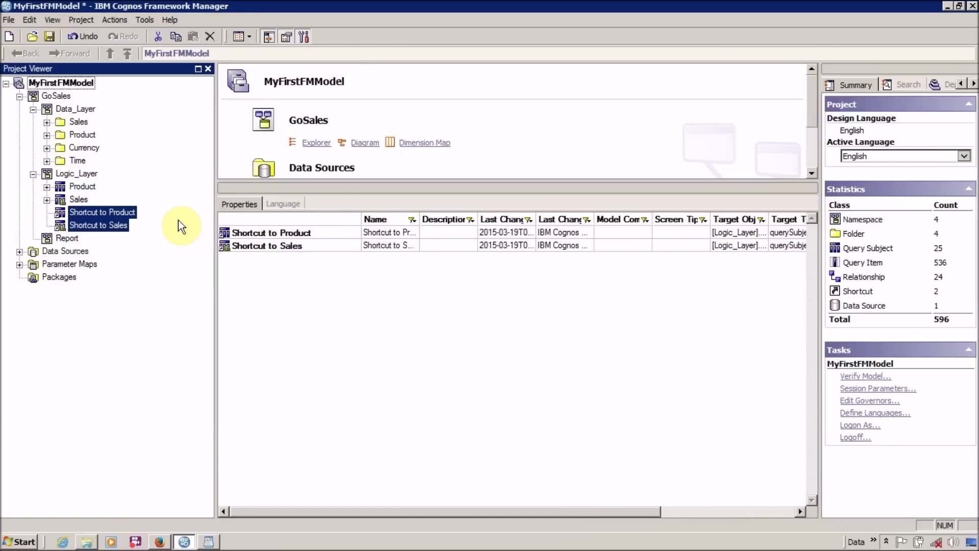
{"action": "left_click", "coordinate": [79, 184]}
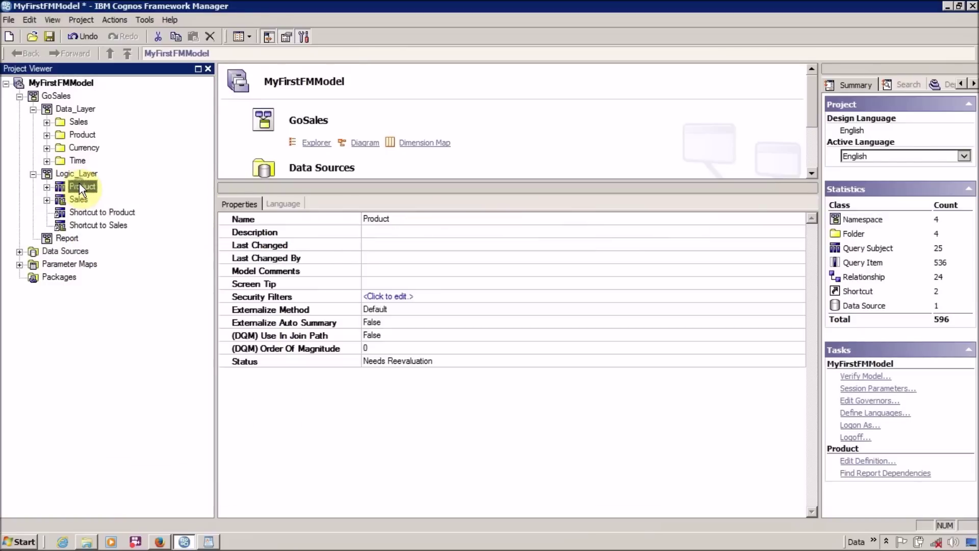
{"action": "right_click", "coordinate": [78, 183]}
{"action": "left_click", "coordinate": [74, 197], "text": "ctrl"}
{"action": "right_click", "coordinate": [75, 198]}
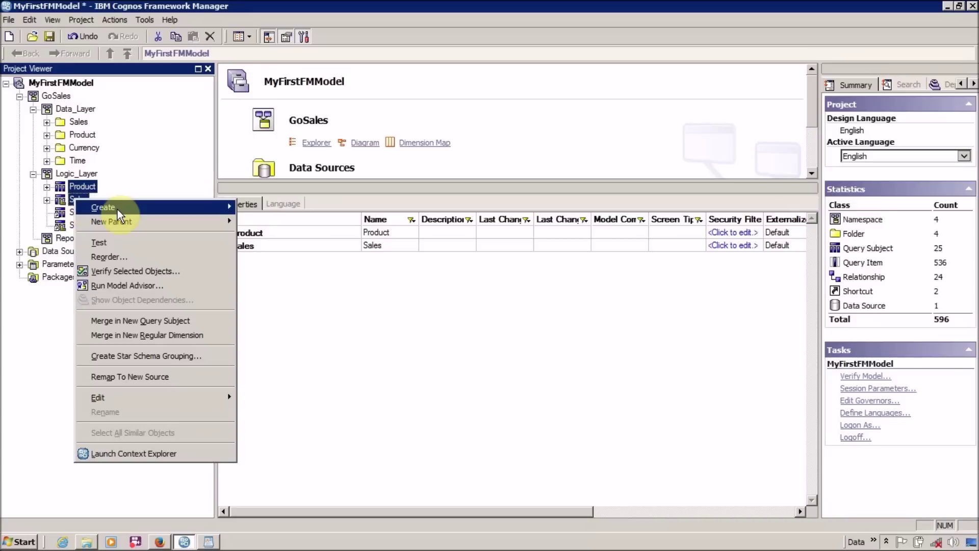
{"action": "mouse_move", "coordinate": [117, 209]}
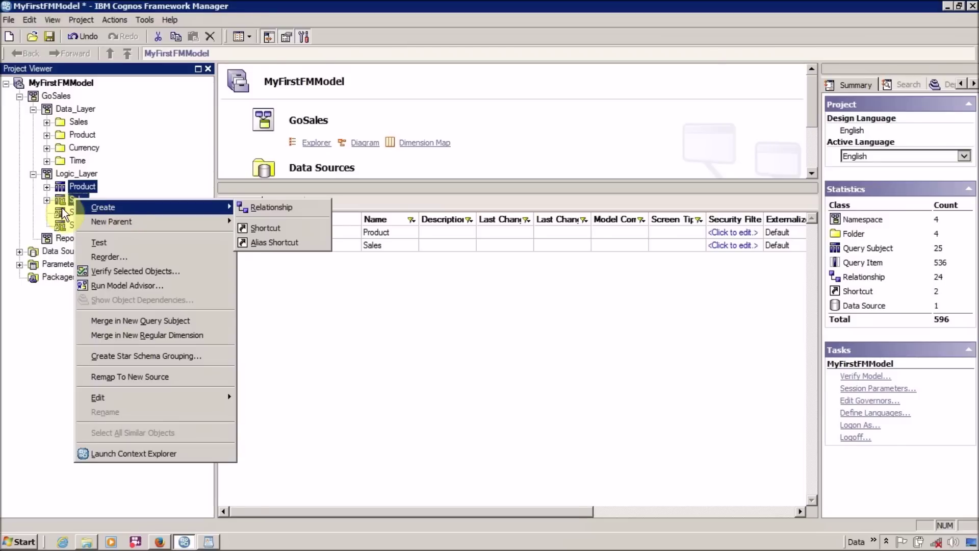
{"action": "left_click", "coordinate": [265, 228]}
{"action": "left_click", "coordinate": [82, 184]}
{"action": "left_click", "coordinate": [82, 200], "text": "ctrl"}
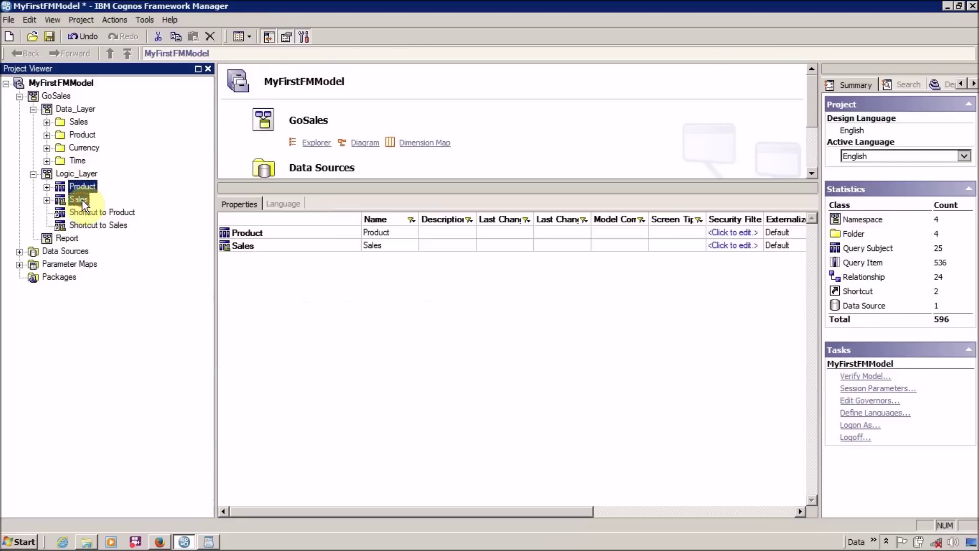
Move the Shortcut to Product and Shortcut to Sales objects from Logic_Layer into the Report namespace.
{"action": "left_click", "coordinate": [87, 213]}
{"action": "left_click", "coordinate": [88, 227], "text": "ctrl"}
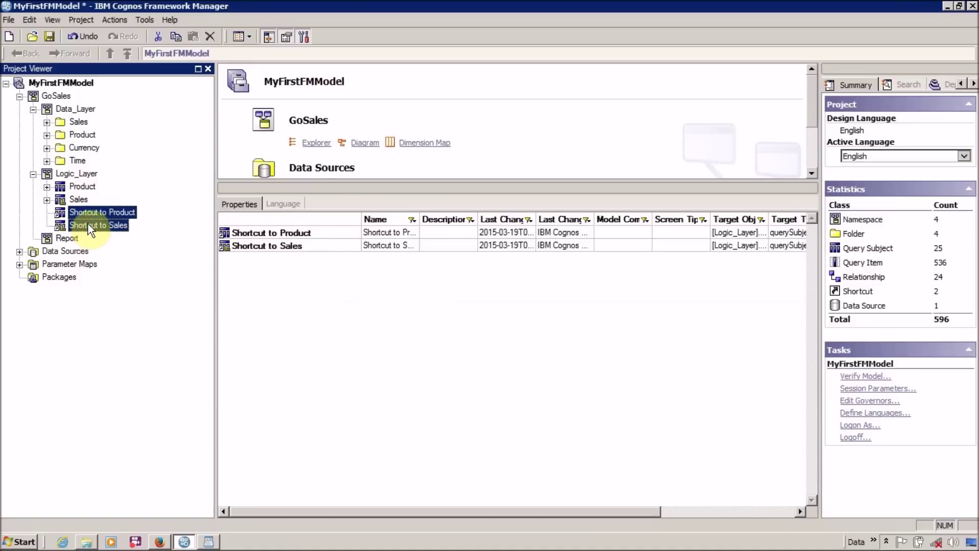
{"action": "left_click_drag", "start_coordinate": [87, 210], "coordinate": [66, 239]}
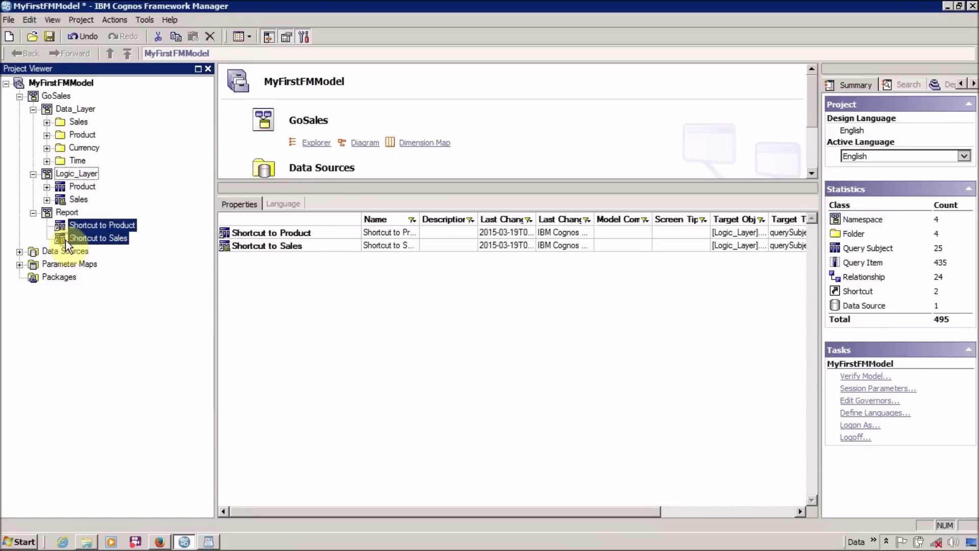
Rename Shortcut to Product in the Report namespace as Product.
{"action": "left_click", "coordinate": [79, 238], "text": "ctrl"}
{"action": "key", "text": "F2"}
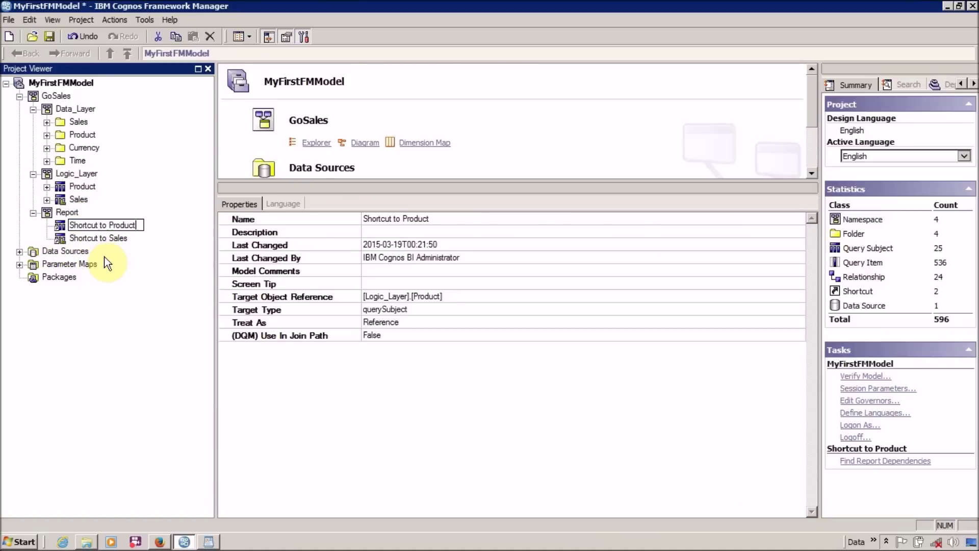
{"action": "key", "text": "shift+Home"}
{"action": "key", "text": "Delete"}
{"action": "key", "text": "Return"}
Rename Shortcut to Sales in the Report namespace as Sales.
{"action": "key", "text": "Down"}
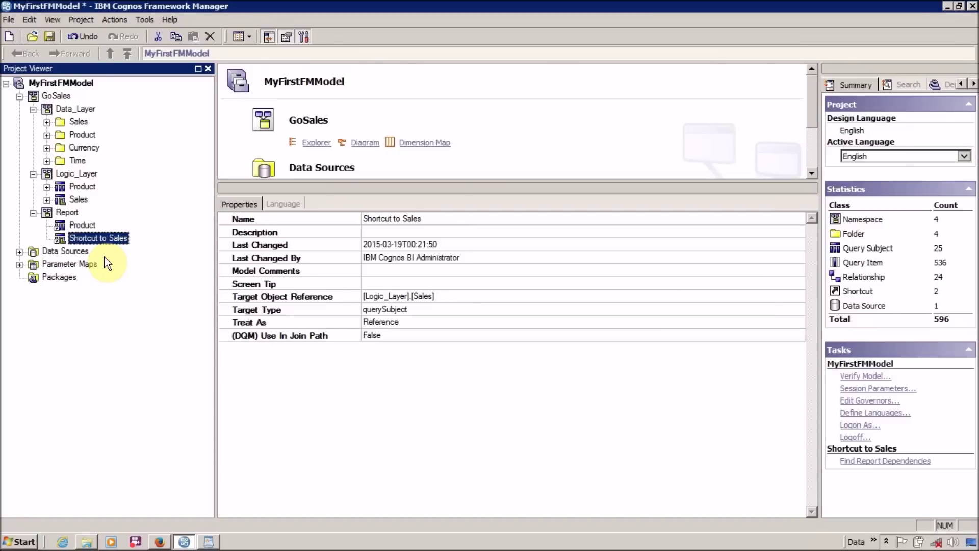
{"action": "key", "text": "F2"}
{"action": "key", "text": "shift+Home"}
{"action": "key", "text": "Delete"}
{"action": "key", "text": "Return"}
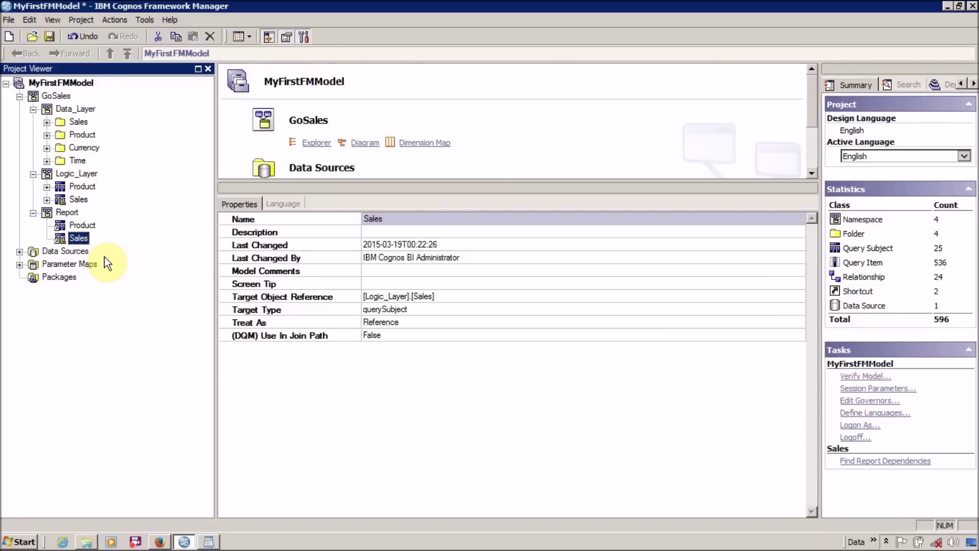
Start creating a new package in the Packages folder.
{"action": "right_click", "coordinate": [43, 281]}
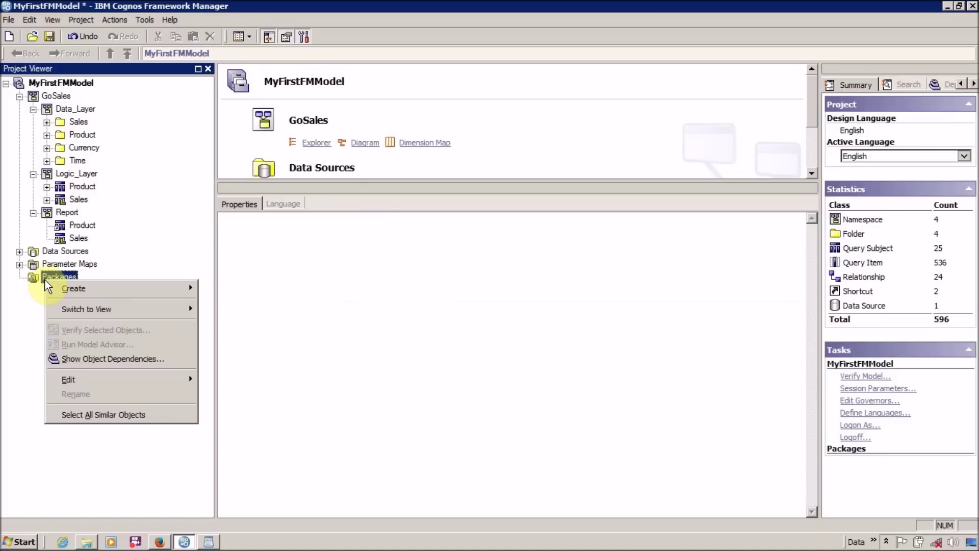